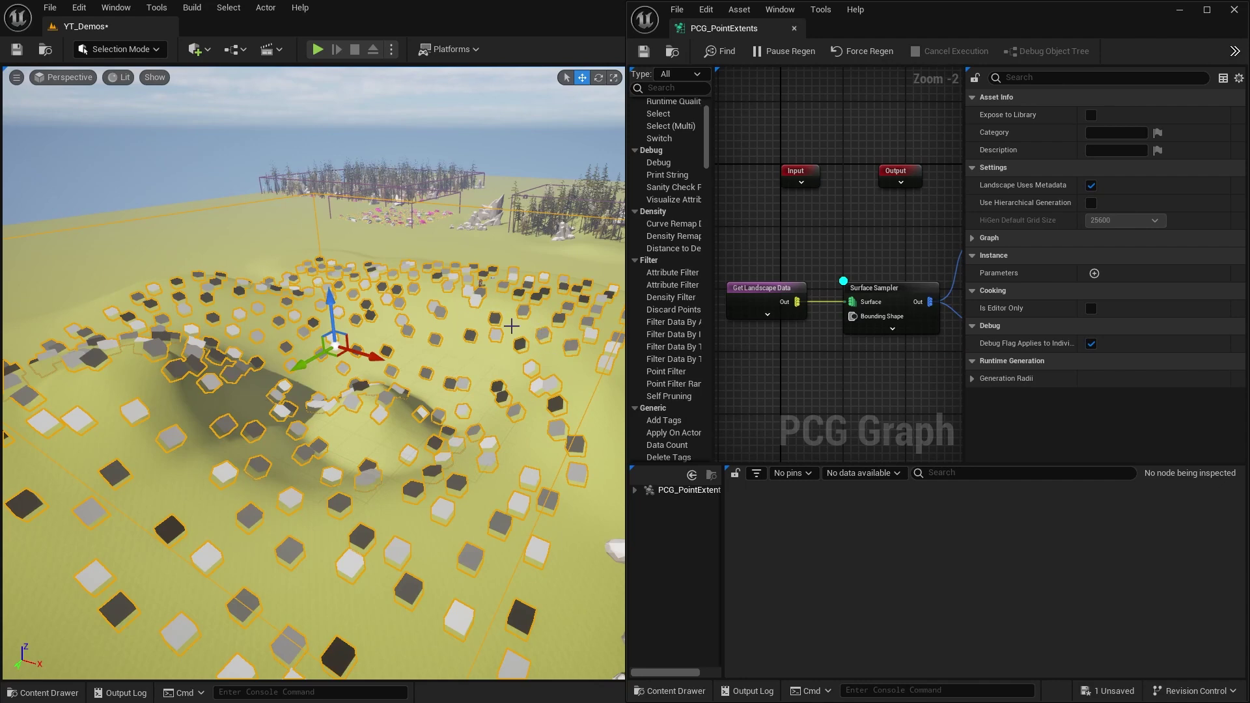
- Examine the sampled points on the landscape and the settings of the Get Landscape Data and Surface Sampler nodes
right_click_drag(512, 311, 482, 335)
key("s")
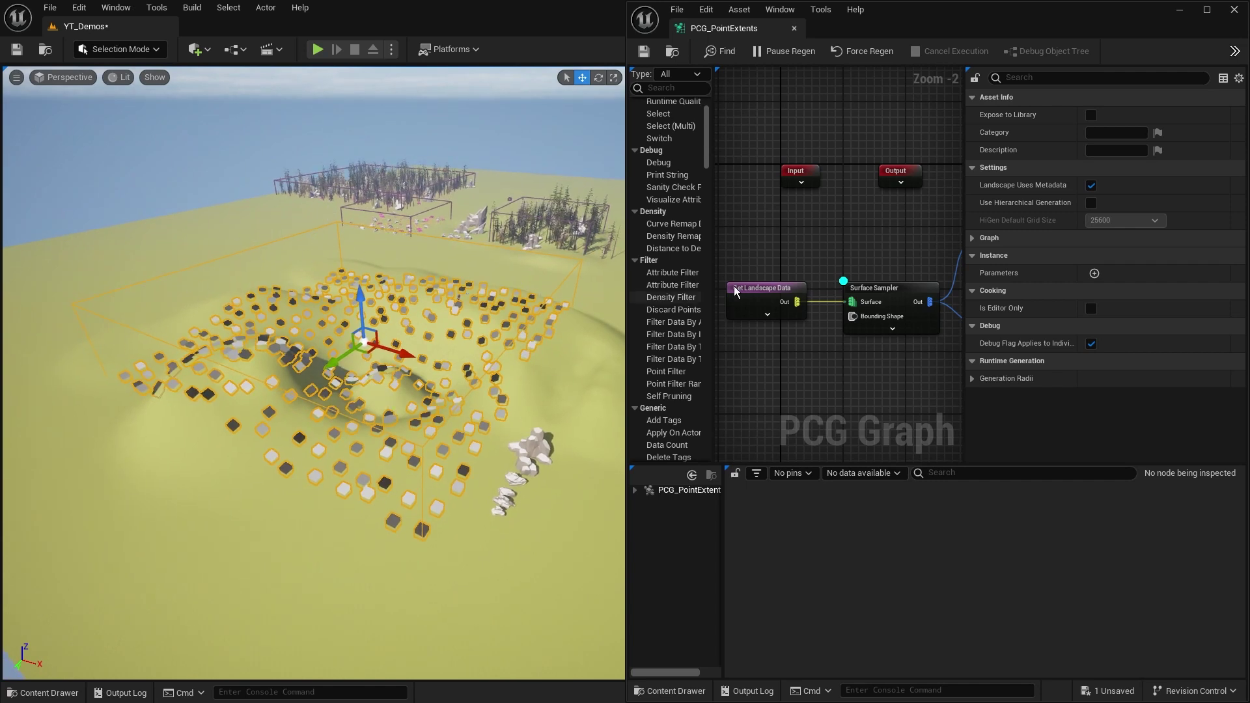
left_click(772, 305)
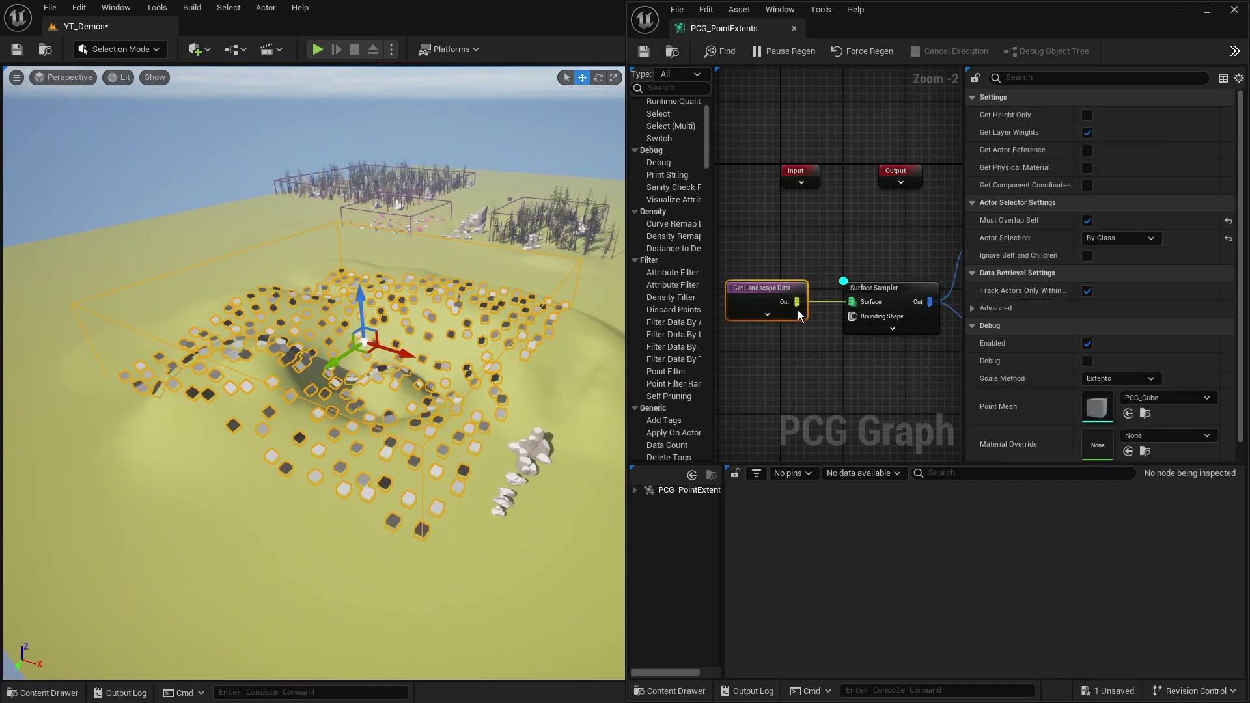
left_click_drag(920, 238, 868, 343)
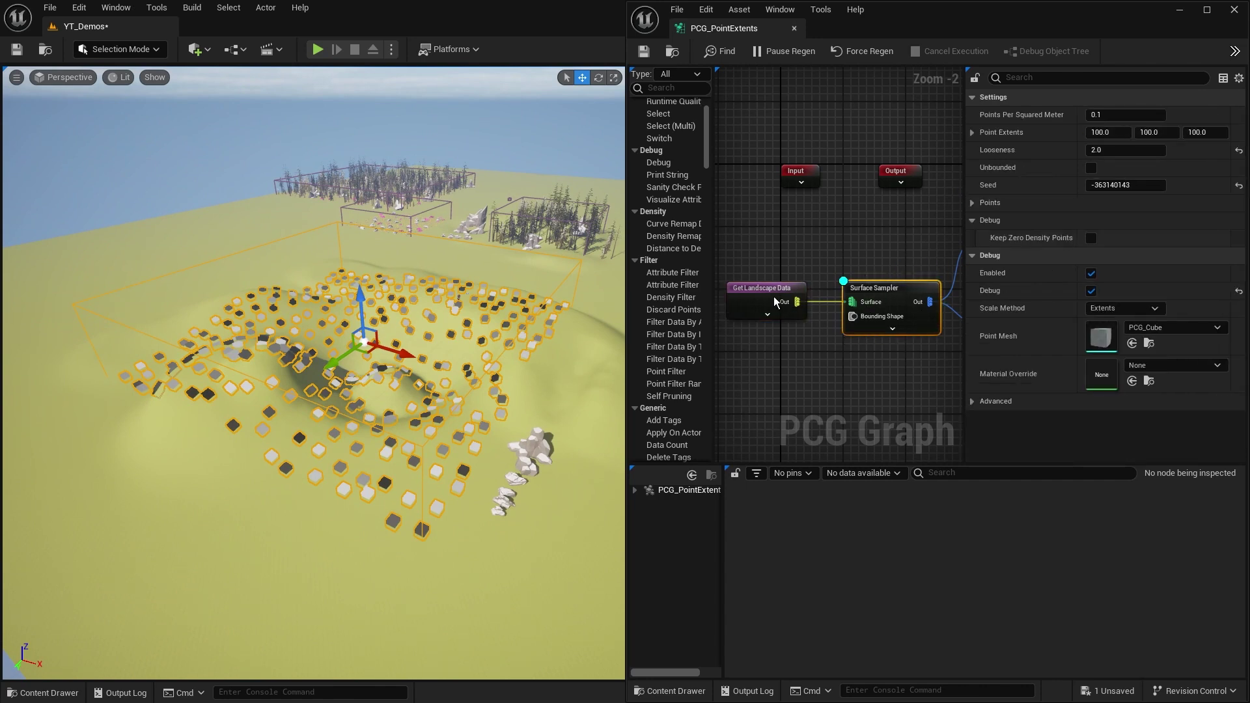
right_click_drag(918, 251, 865, 253)
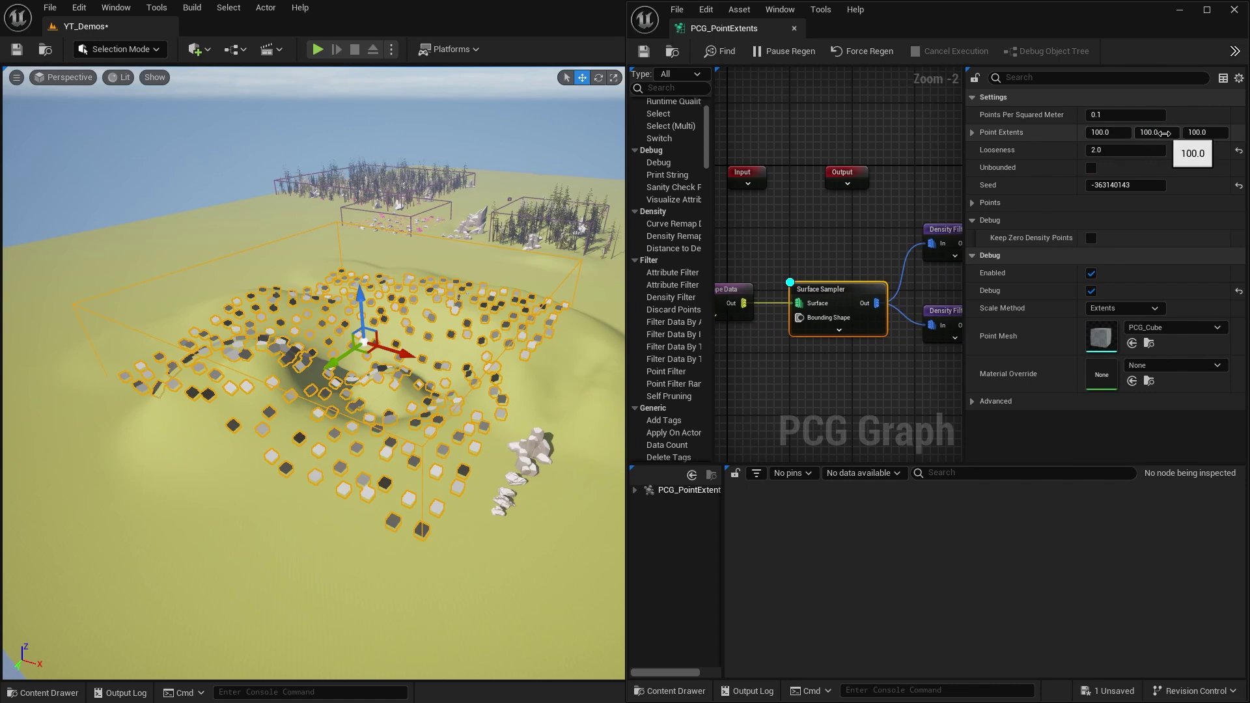
right_click_drag(456, 228, 473, 206)
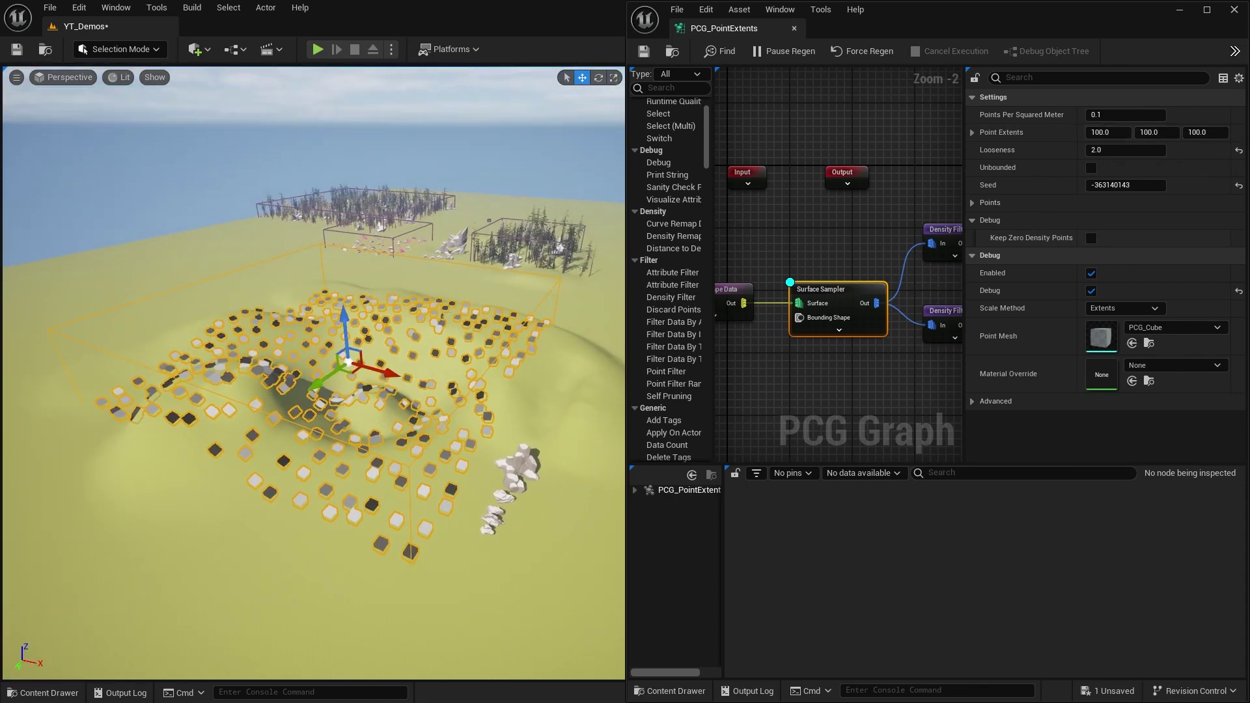
- Set the Surface Sampler's Point Extents to 200, 200, 200 and check the enlarged points on the terrain
key("w")
right_click_drag(510, 307, 533, 346)
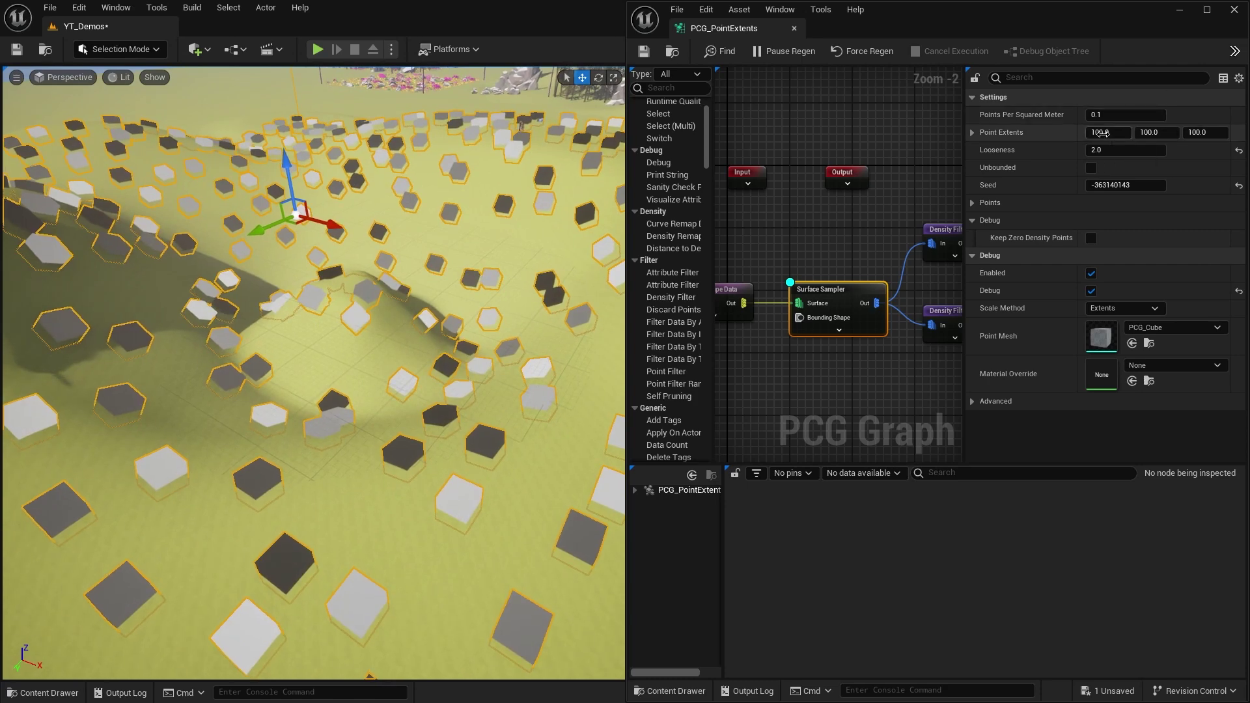
left_click(1101, 133)
type("200")
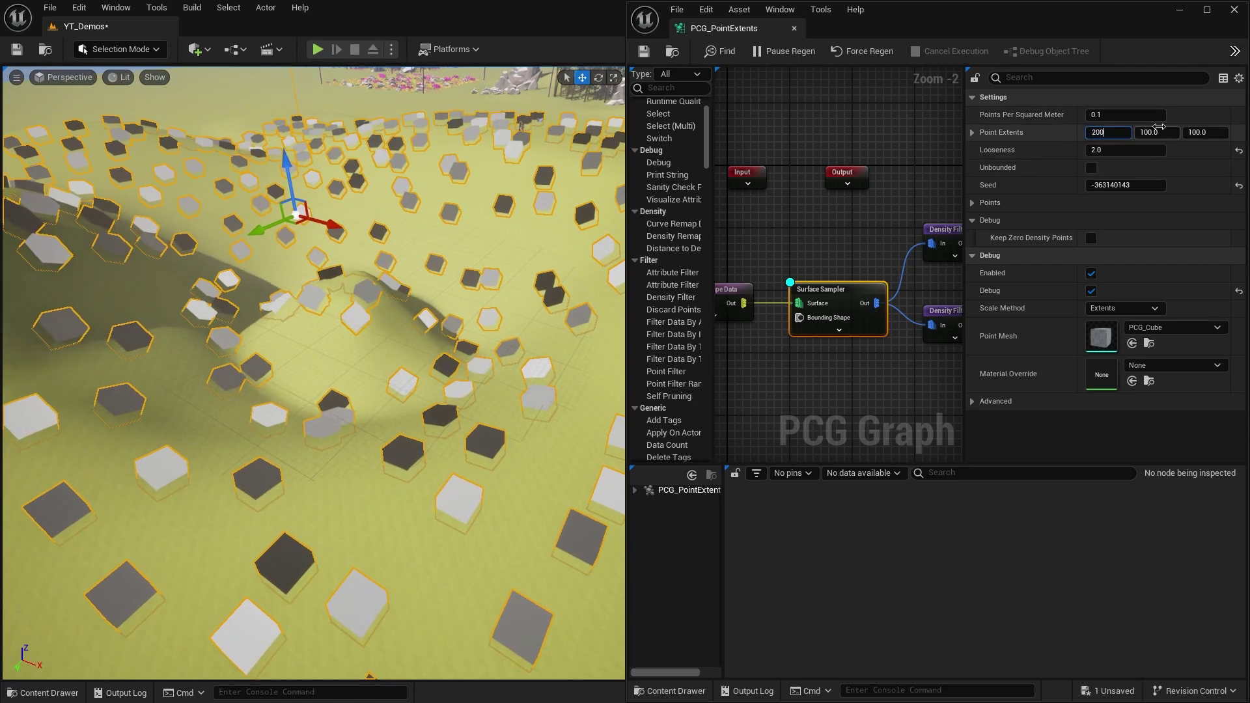
key("Tab")
type("200")
key("Tab")
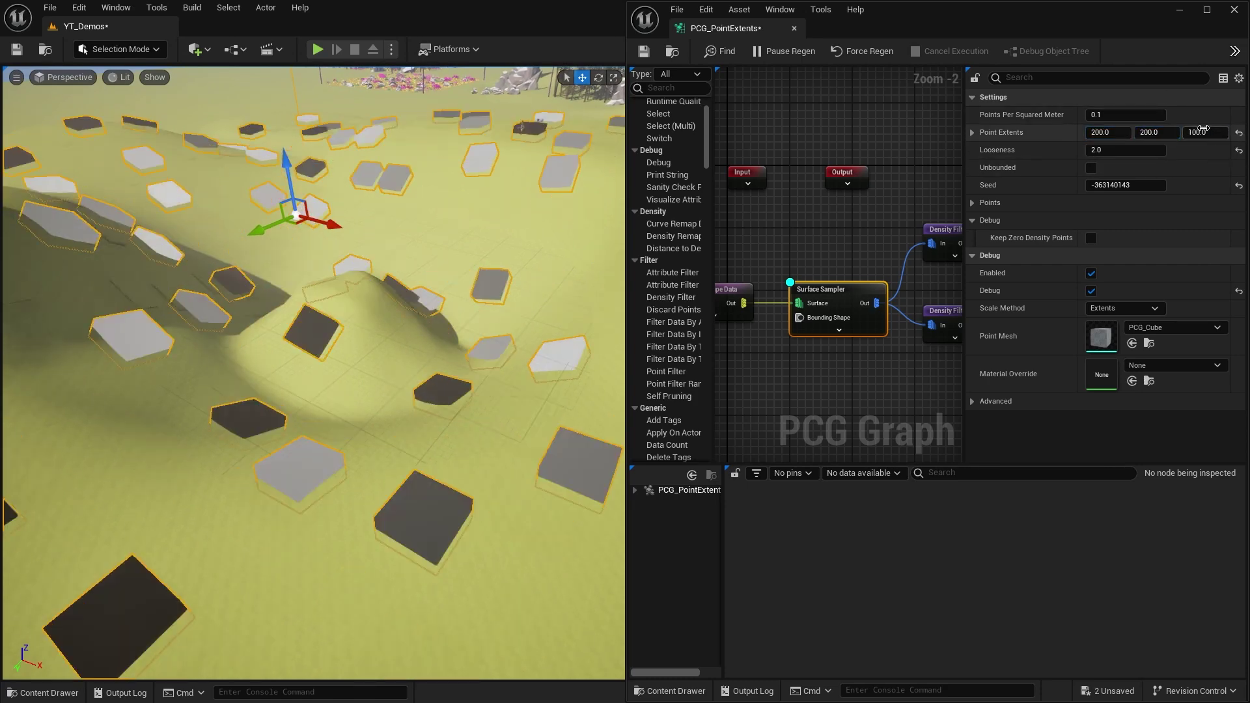
type("200")
key("Return")
right_click_drag(499, 284, 500, 221)
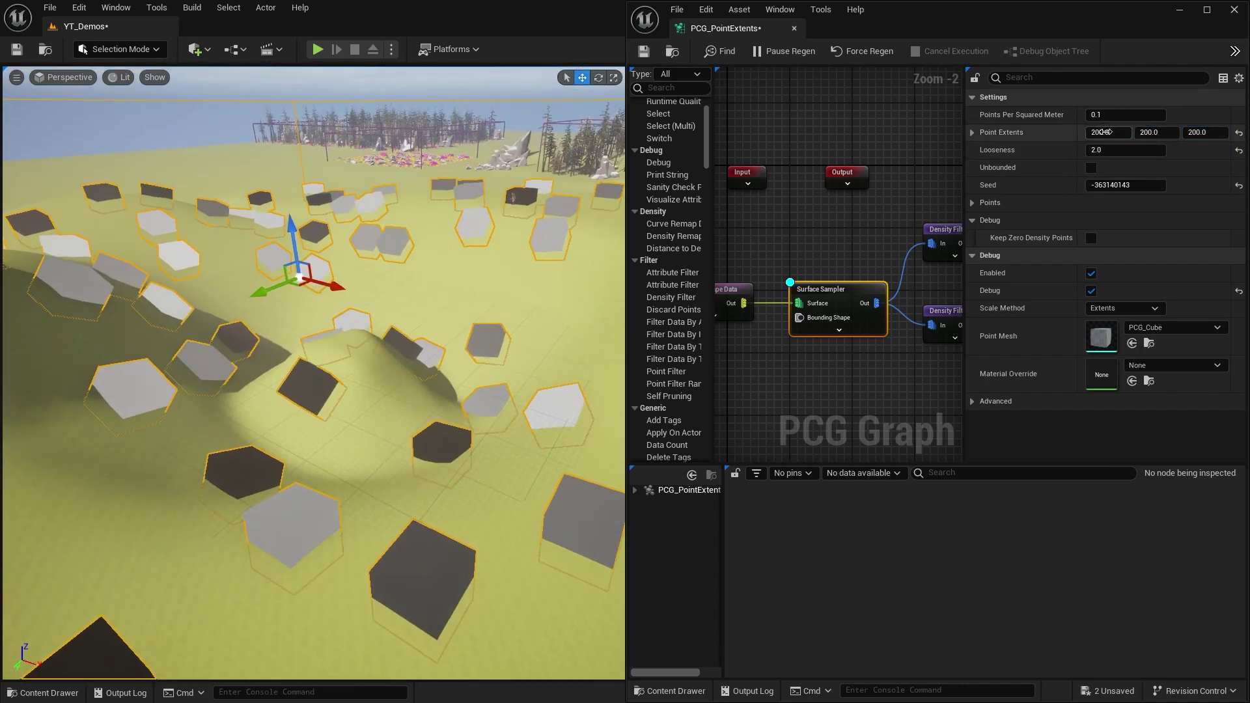
- Set the Surface Sampler's Point Extents back to 100 on all three axes
left_click(1107, 132)
type("100")
key("Tab")
type("1")
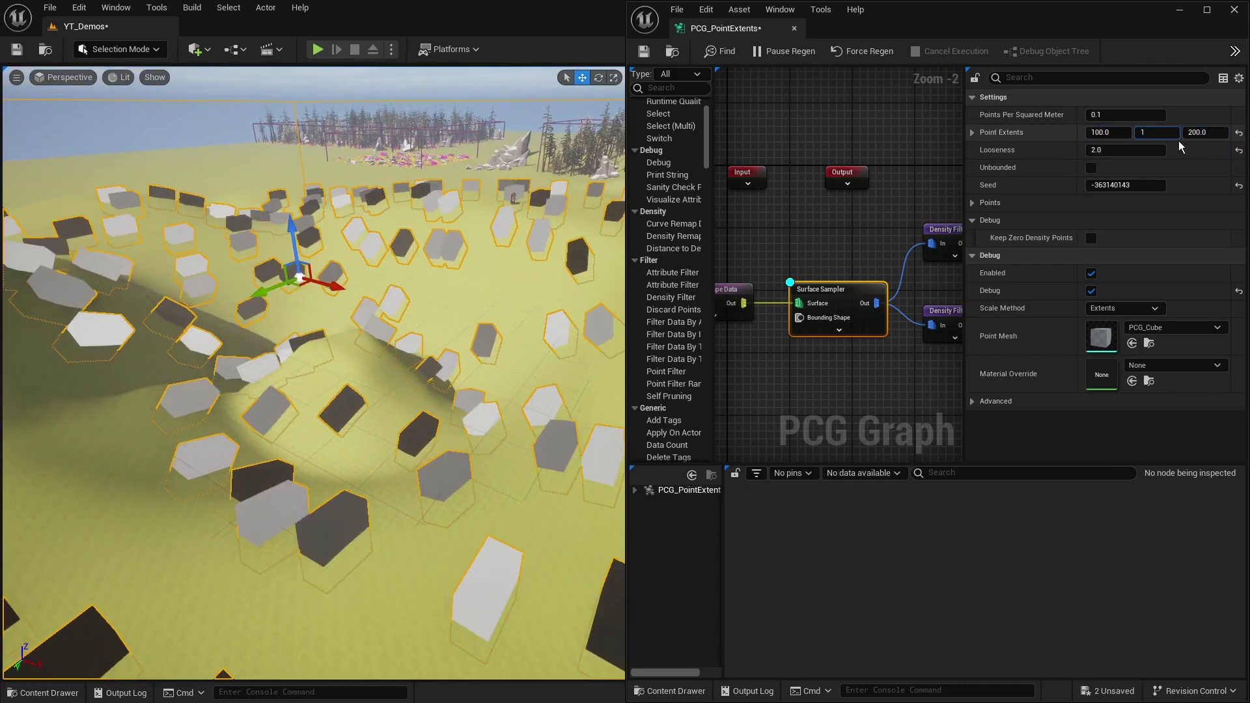
type("00")
key("Tab")
type("1")
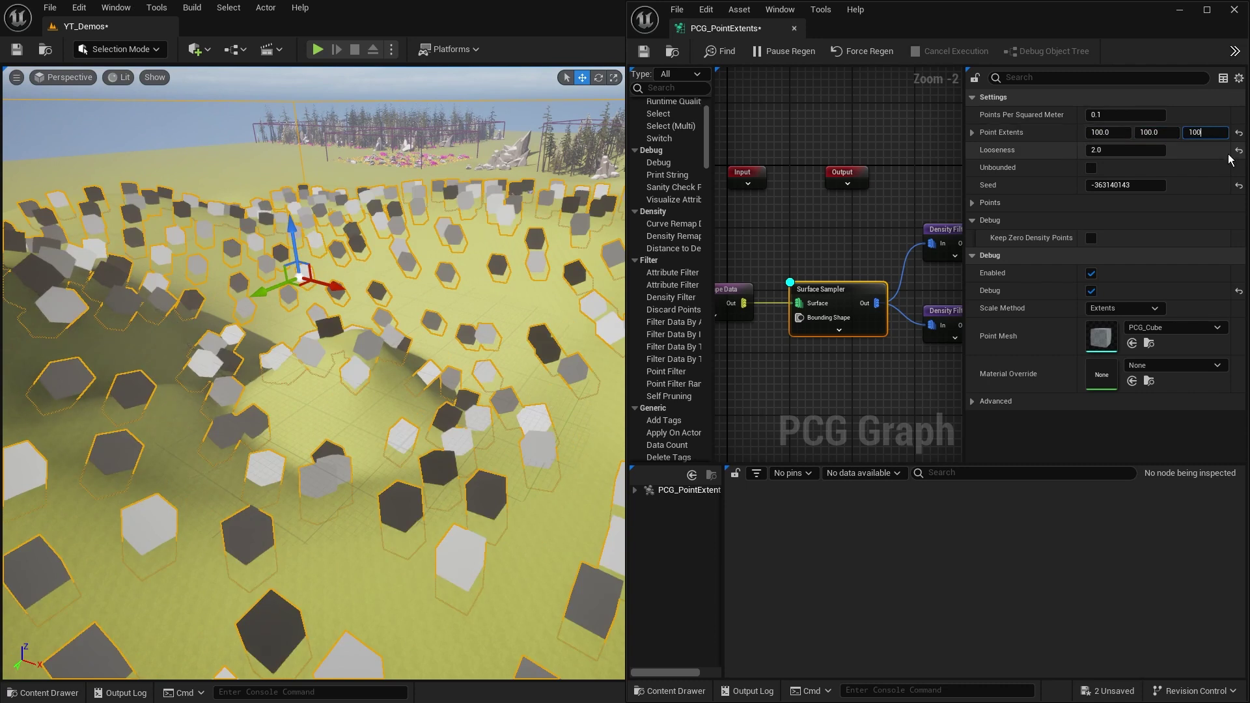
type("00")
key("Return")
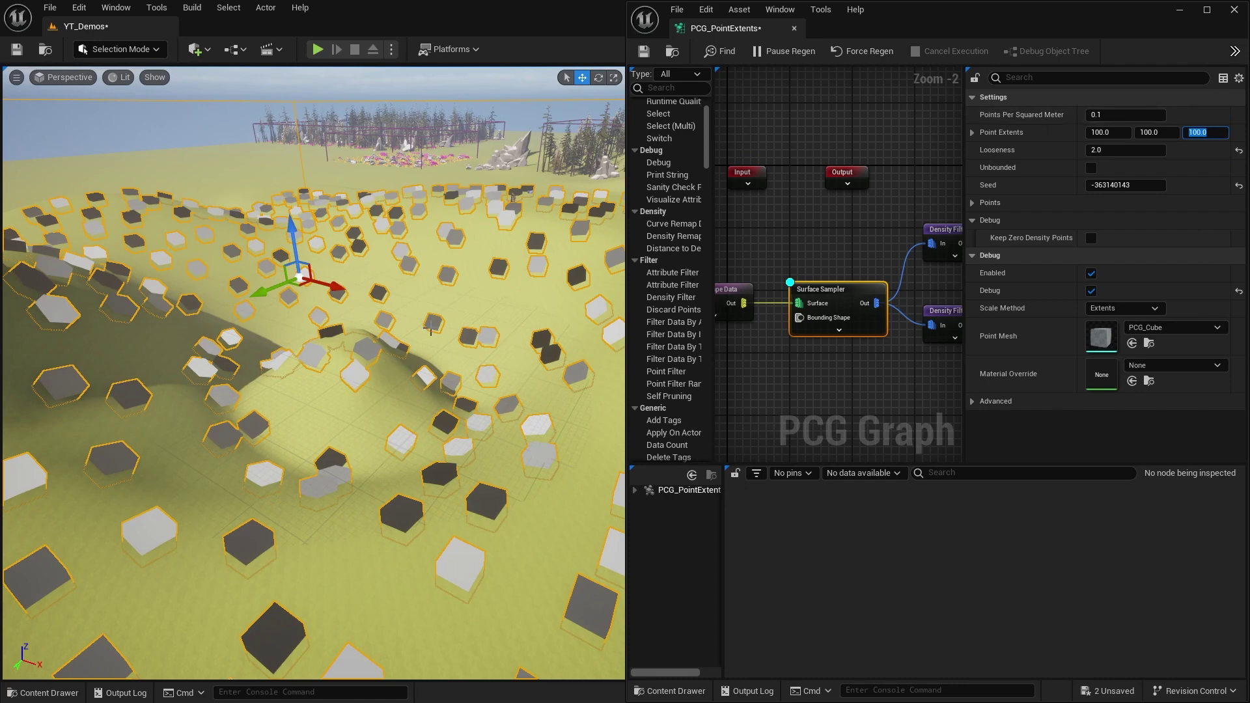
- Place a copy of the small rock at the near end of the rock row onto a nearby point cube to compare sizes
right_click_drag(431, 328, 482, 293)
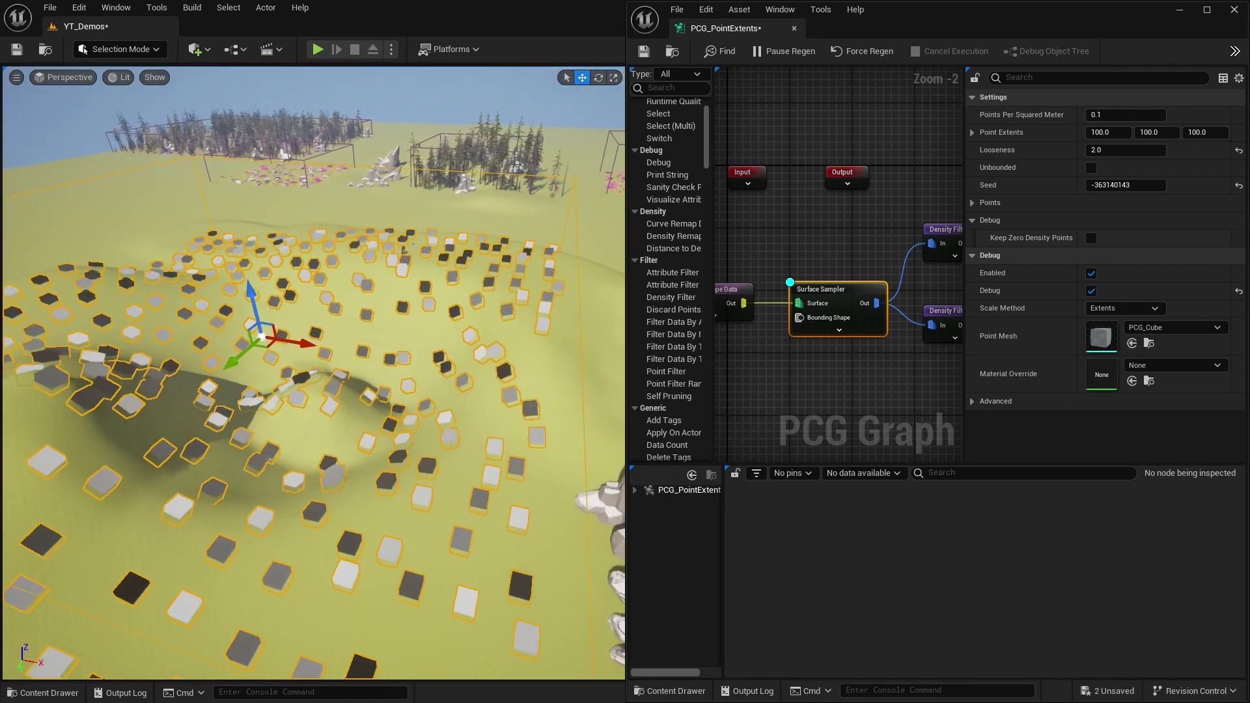
right_click_drag(424, 370, 405, 359)
right_click_drag(249, 390, 375, 452)
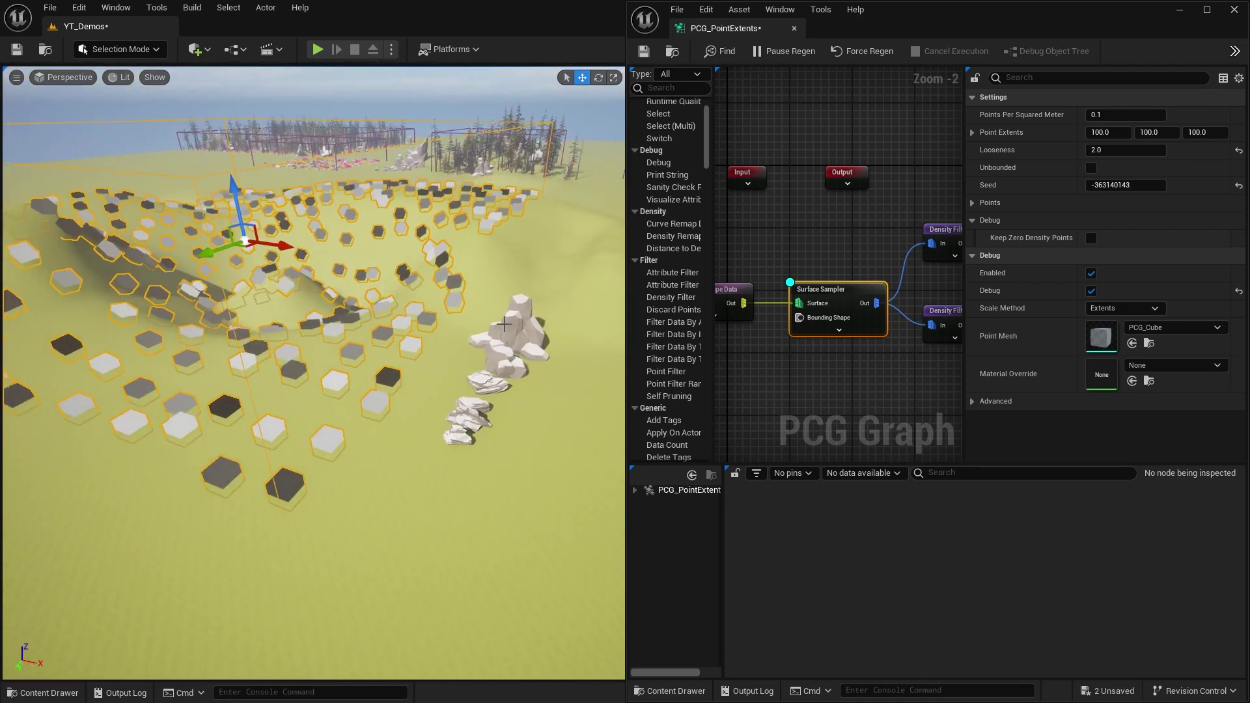
left_click(461, 431)
key("f")
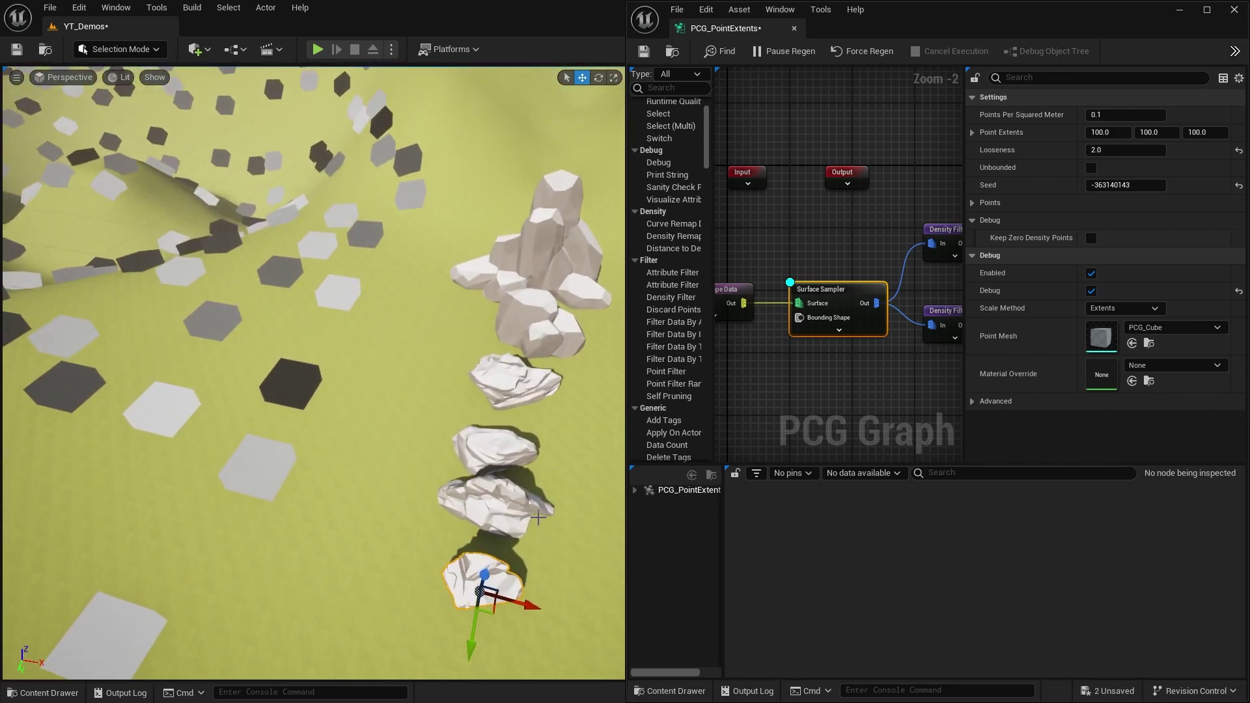
left_click_drag(498, 611, 260, 486)
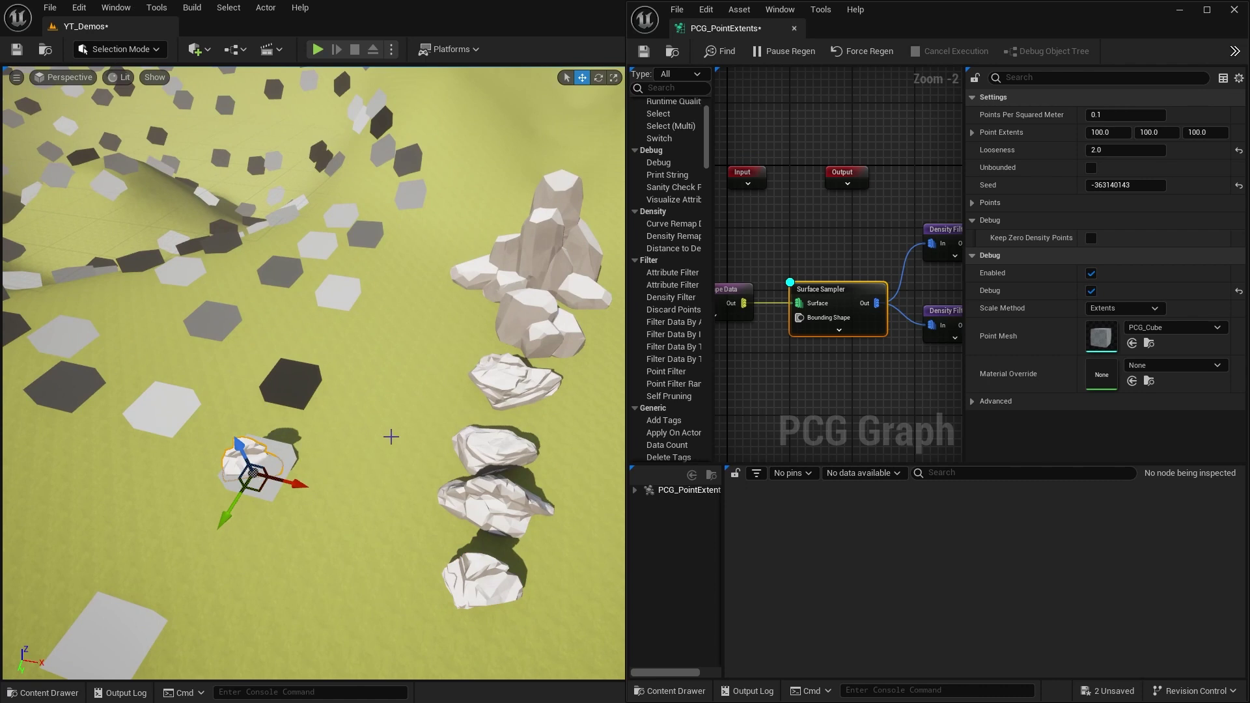
- Place a copy of the wide flat rock beside the boulders onto the same point cube, and delete the copy
left_click(518, 391)
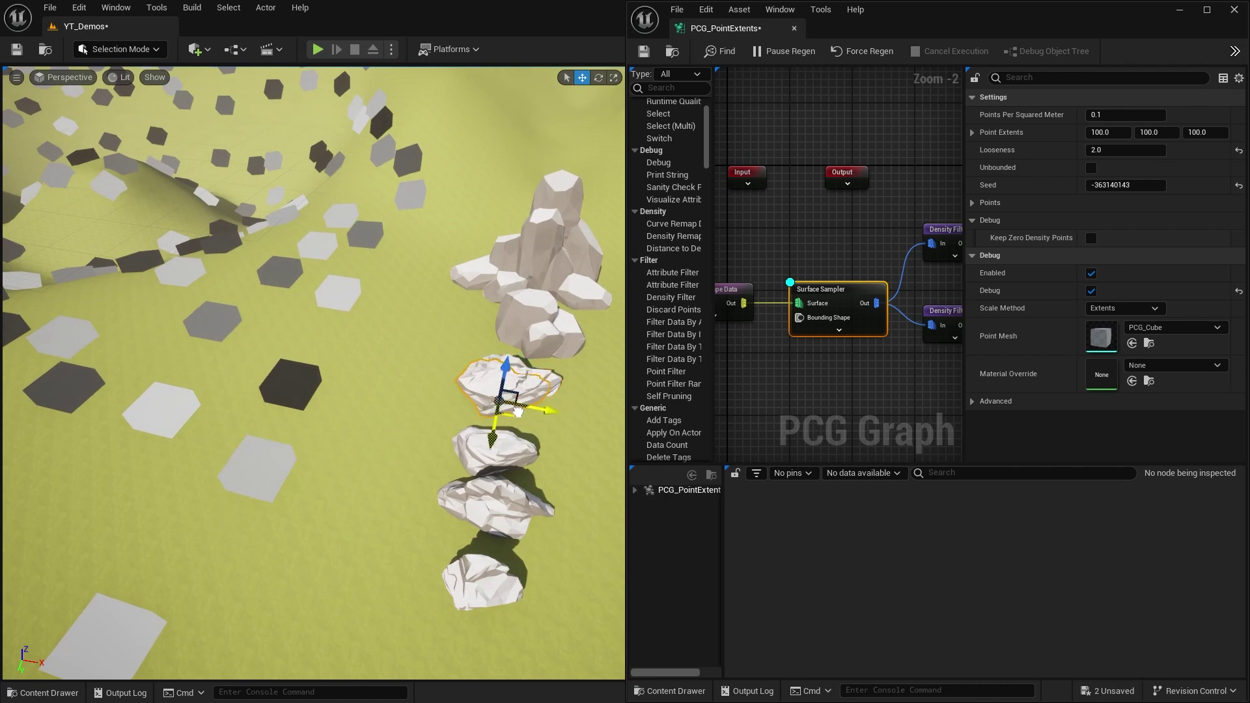
left_click_drag(511, 397, 309, 489, "alt")
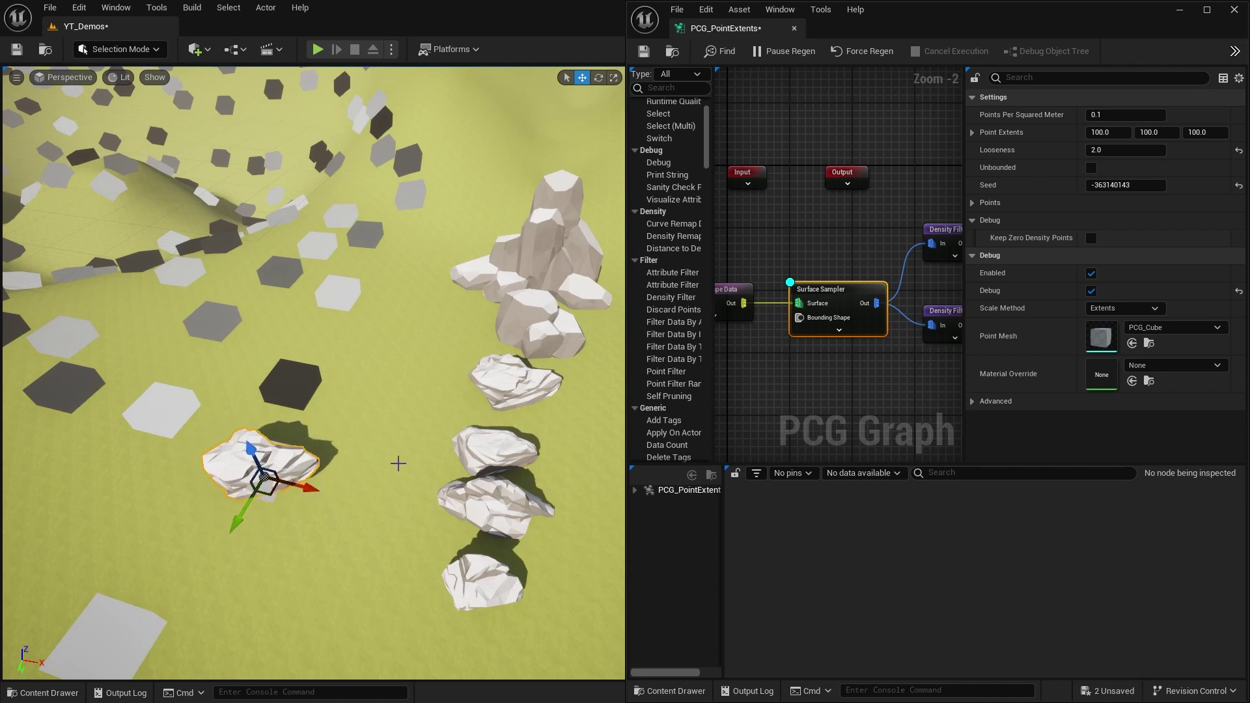
key("Delete")
- Place a copy of the tallest boulder cluster over the same point cube, delete the copy and view the whole volume
left_click(548, 257)
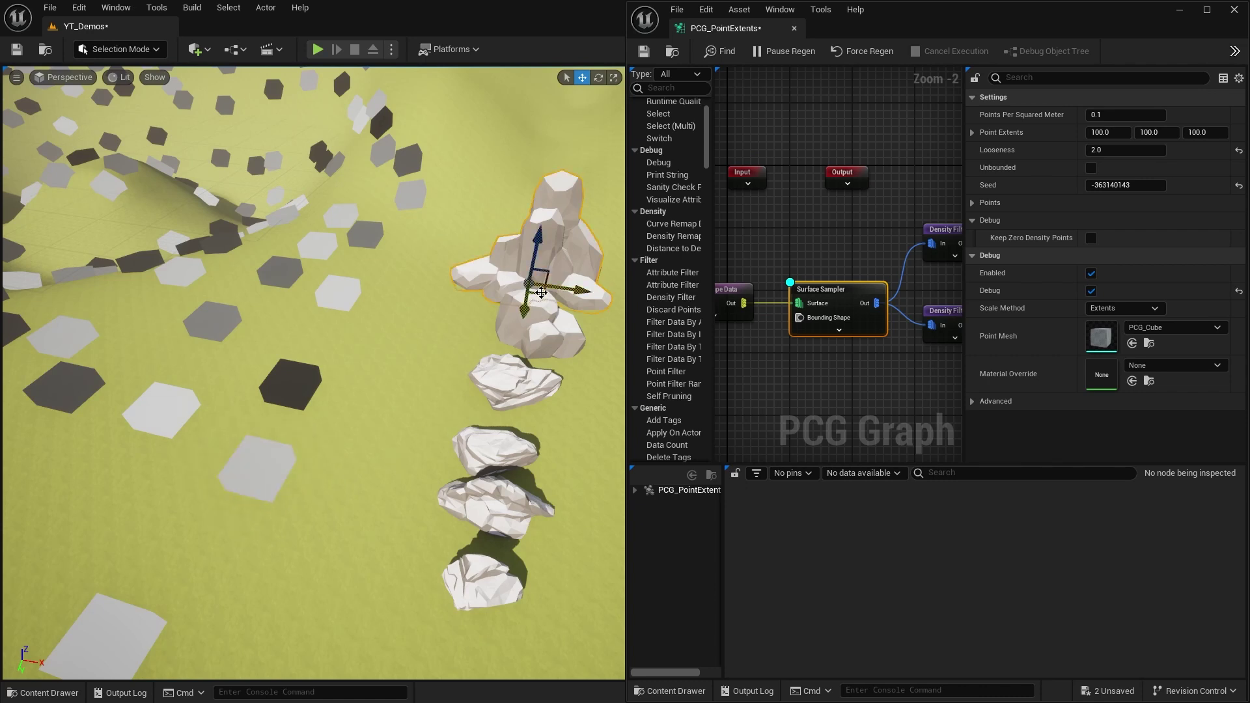
left_click_drag(539, 296, 242, 474, "alt")
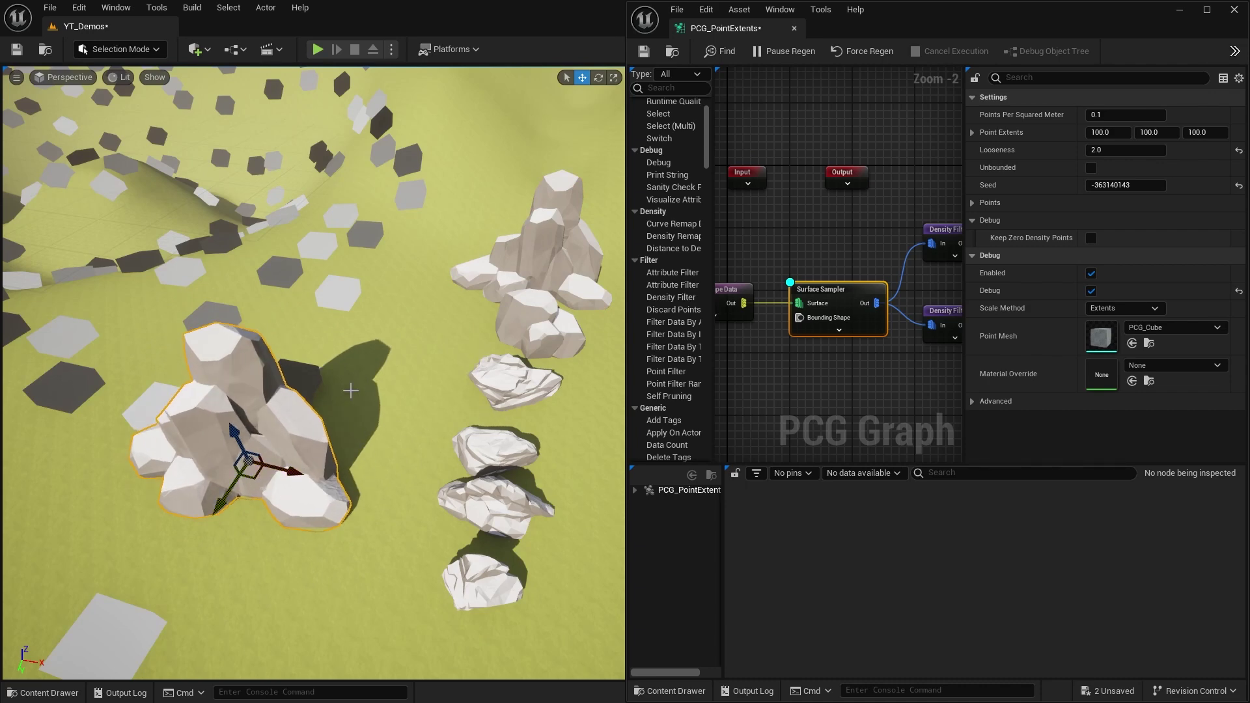
key("Delete")
right_click_drag(424, 410, 424, 365)
key("s")
mouse_move(426, 495)
right_mouse_down()
mouse_move(431, 456)
mouse_move(436, 508)
mouse_move(426, 495)
right_mouse_up()
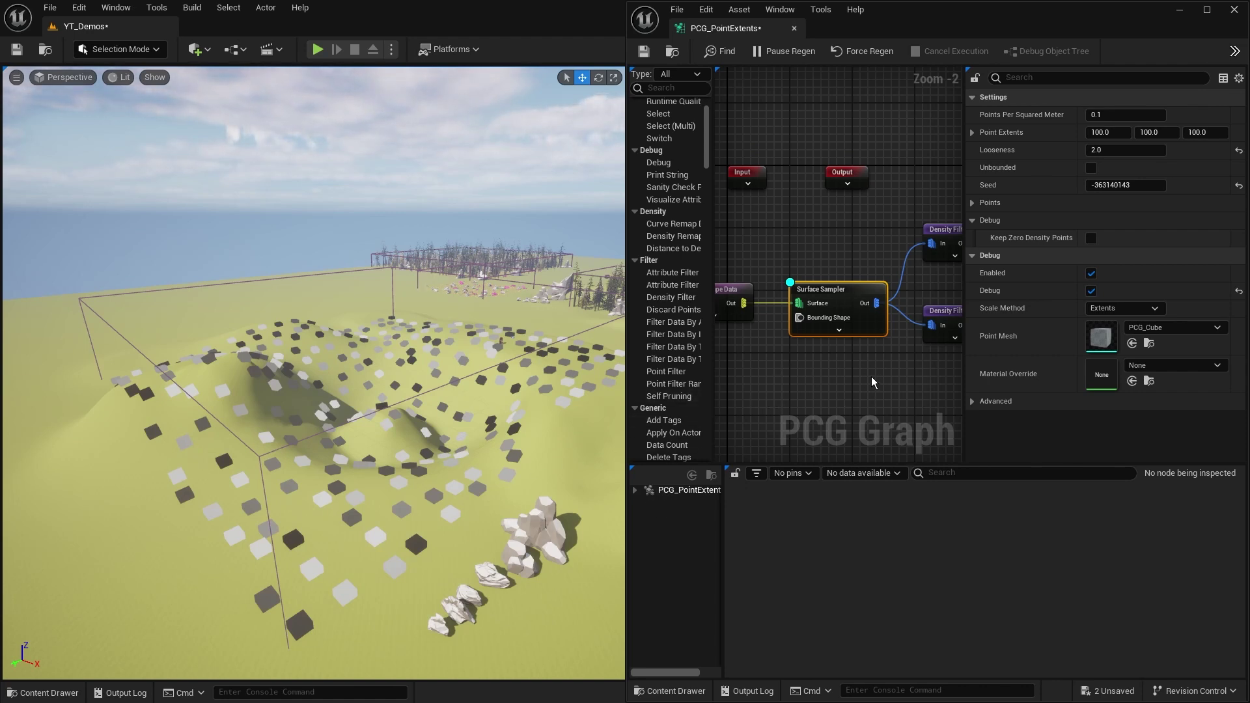
- Examine the graph's Bound/Extents group and the Density Filter, Transform Points, Difference and Static Mesh Spawner nodes around it
right_click_drag(904, 384, 791, 408)
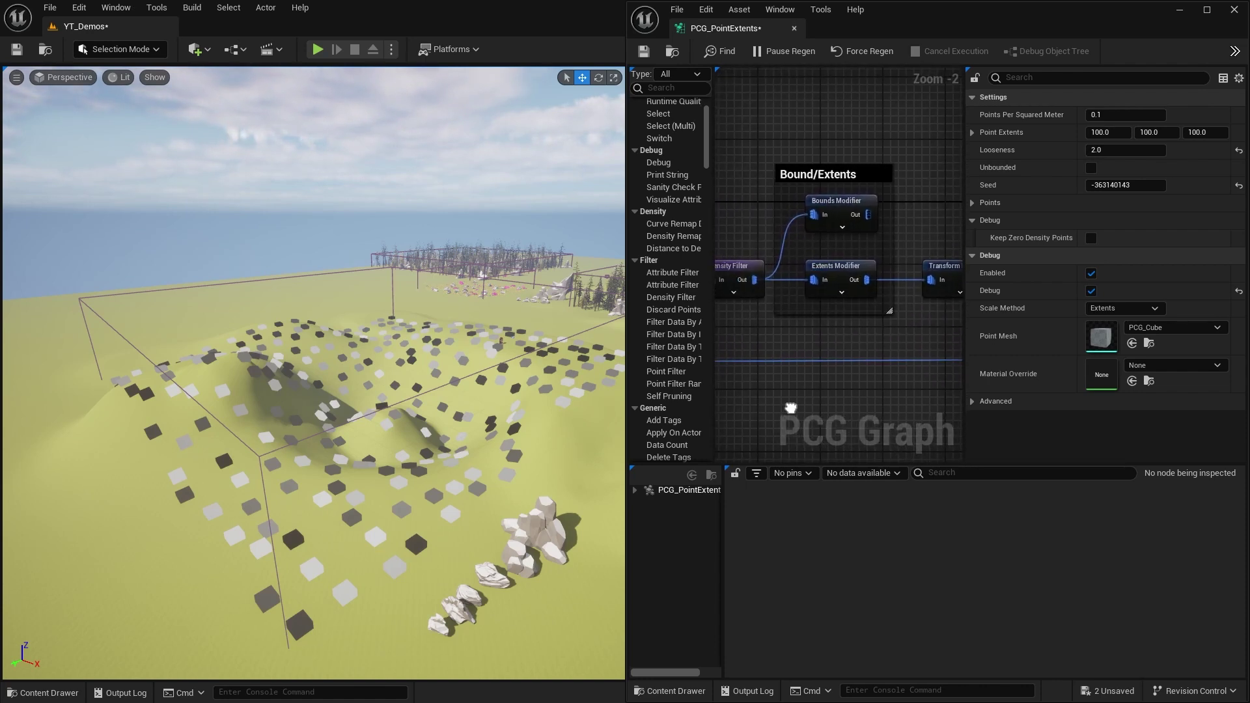
mouse_move(765, 138)
left_mouse_down()
mouse_move(915, 334)
mouse_move(771, 147)
left_mouse_up()
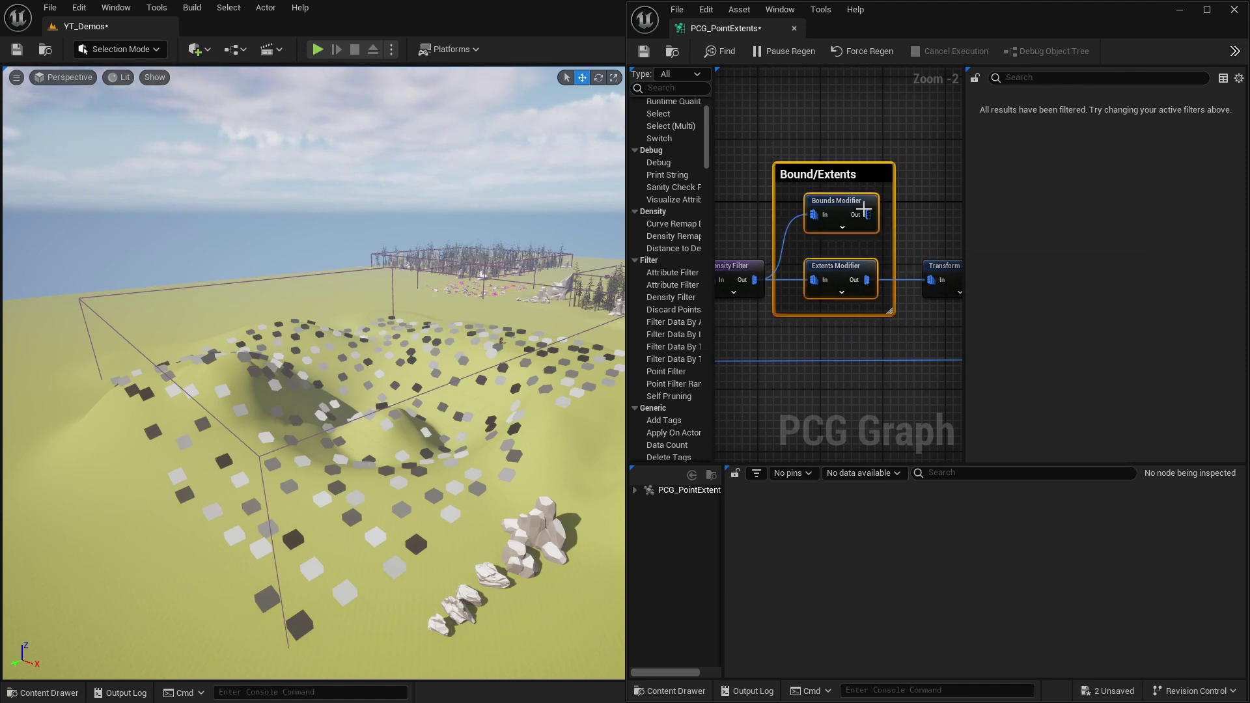
right_click_drag(746, 326, 794, 324)
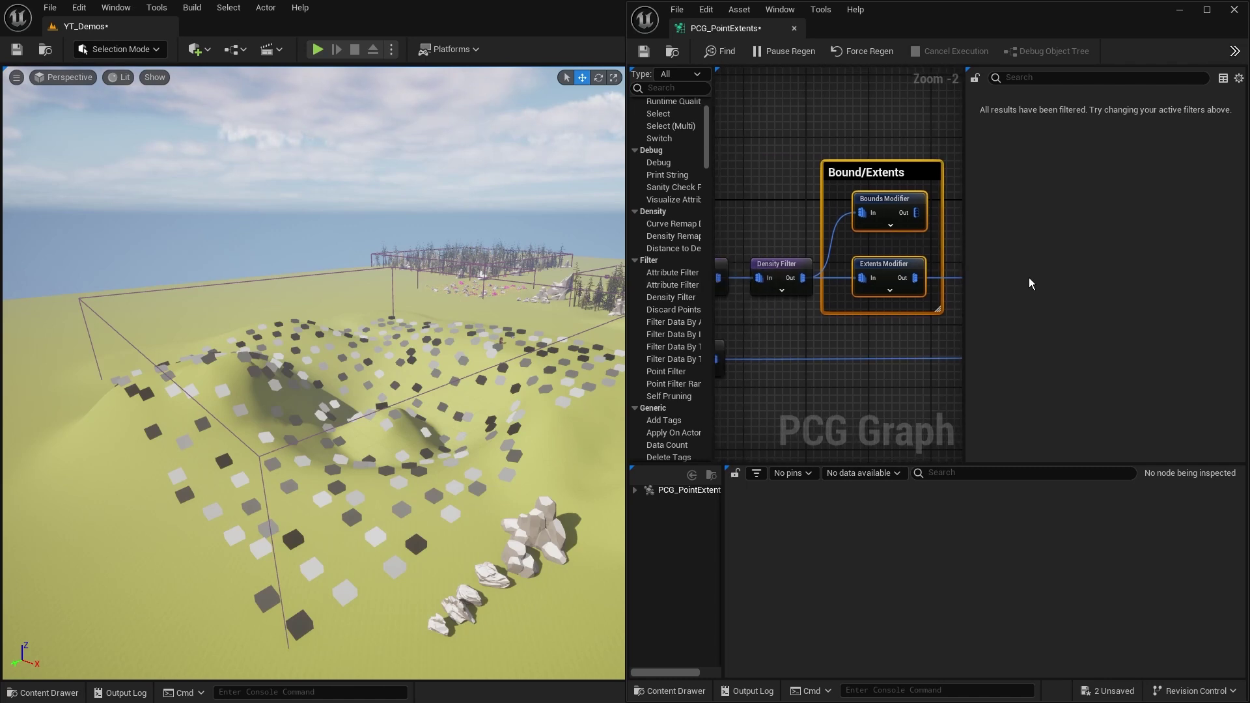
right_click_drag(868, 336, 845, 325)
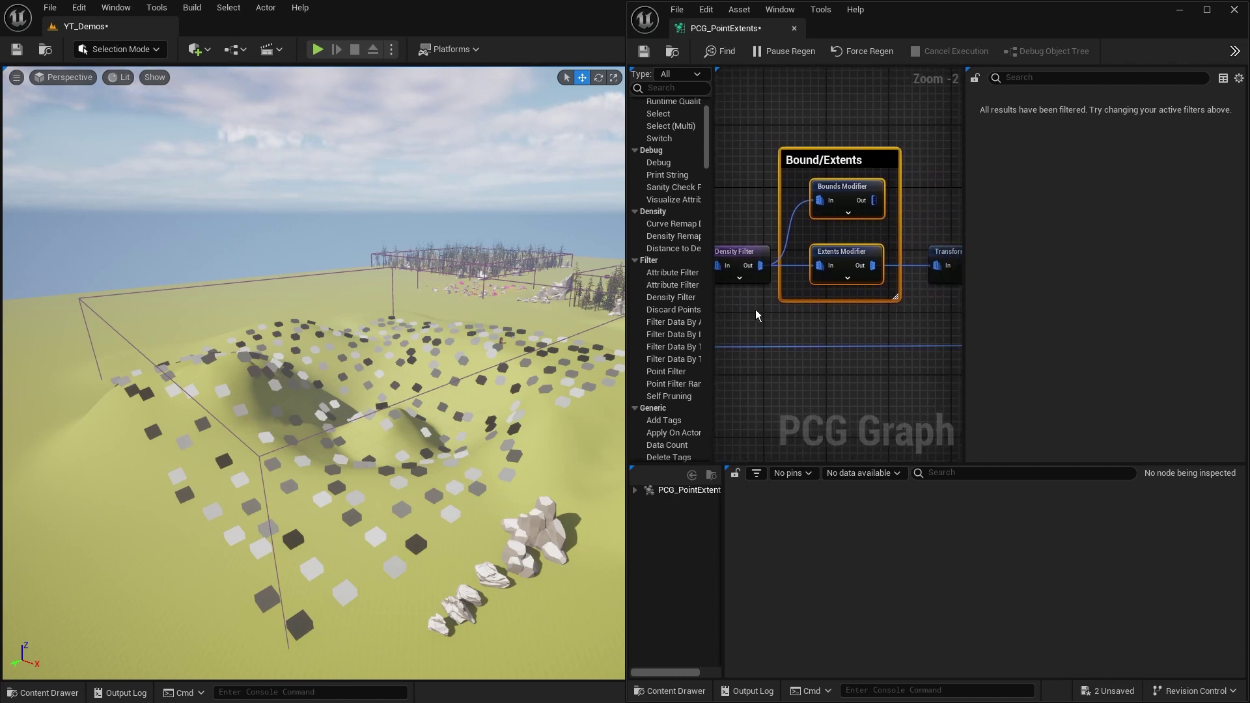
right_click_drag(756, 310, 792, 310)
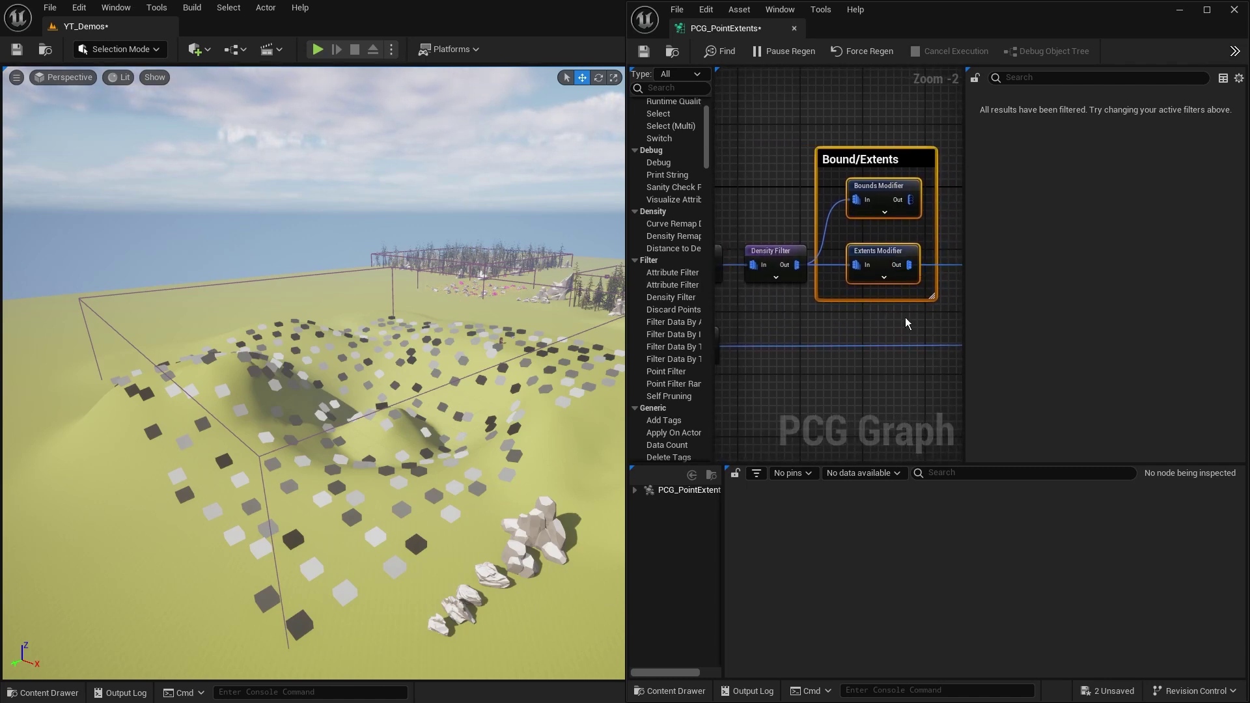
right_click_drag(906, 319, 871, 316)
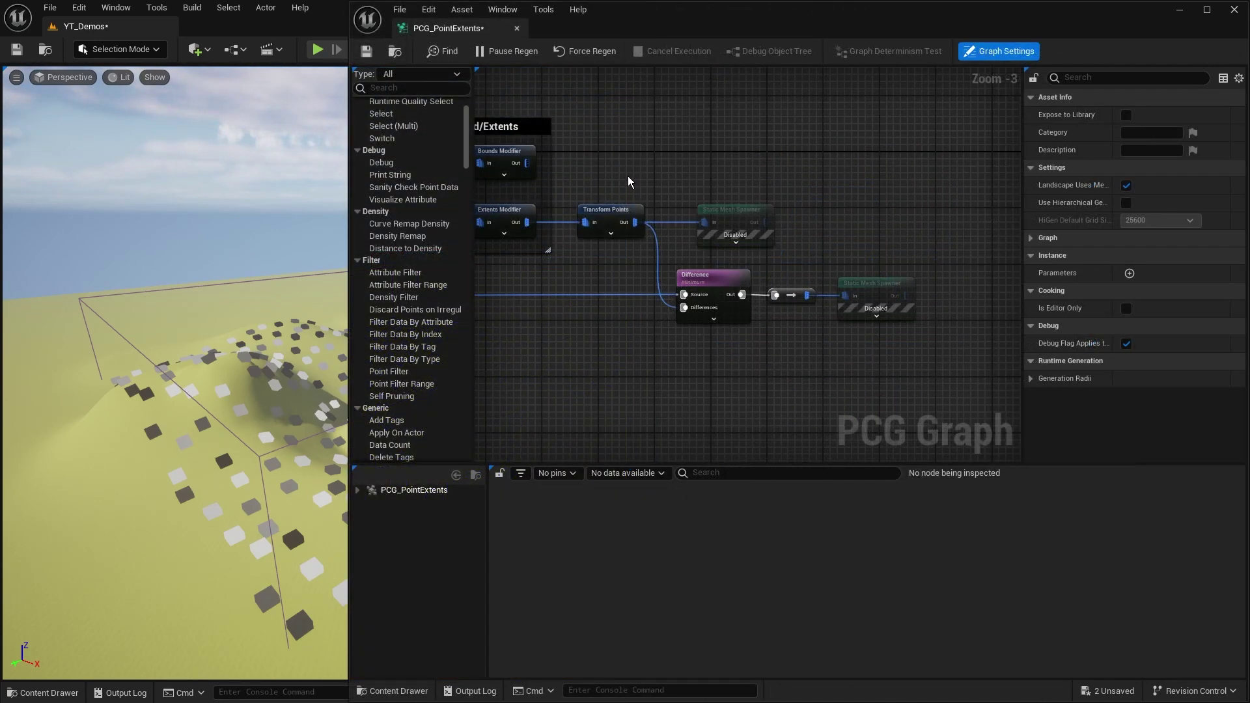
right_click_drag(628, 176, 857, 216)
right_click_drag(659, 289, 817, 298)
right_click_drag(885, 323, 625, 314)
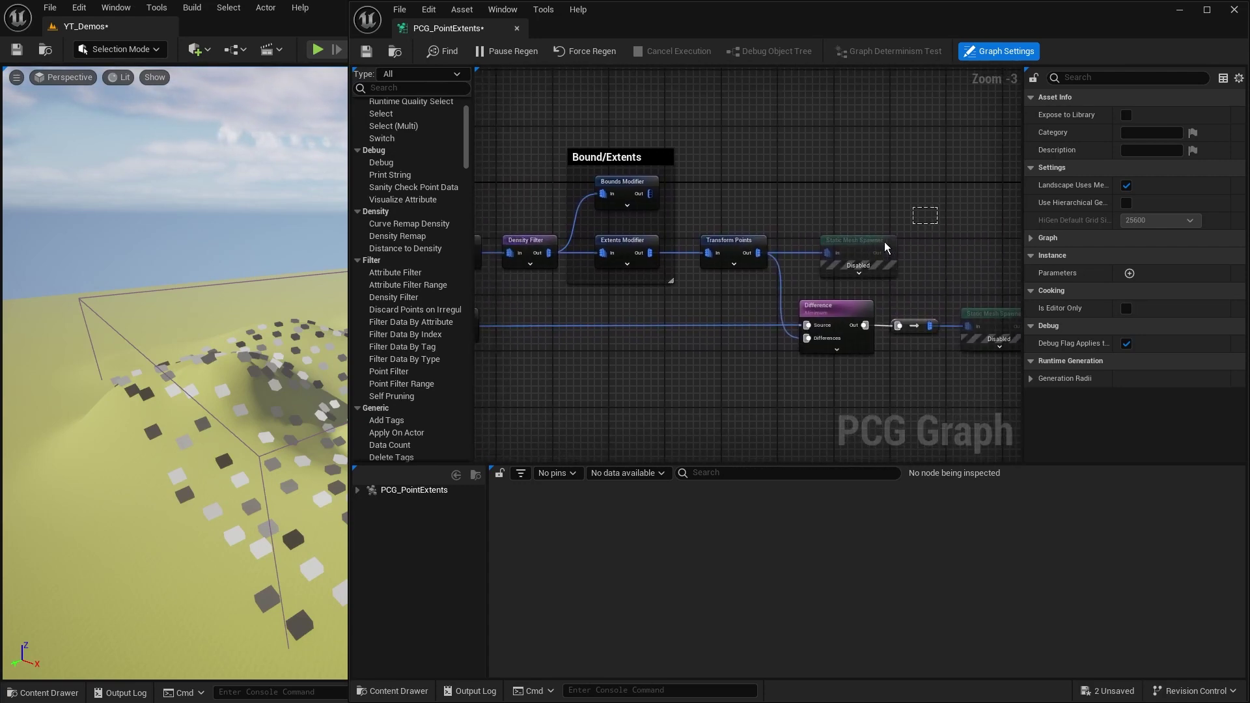
- Enable the two Static Mesh Spawner nodes to preview the large and small rocks on the landscape
left_click_drag(884, 246, 810, 271)
key("e")
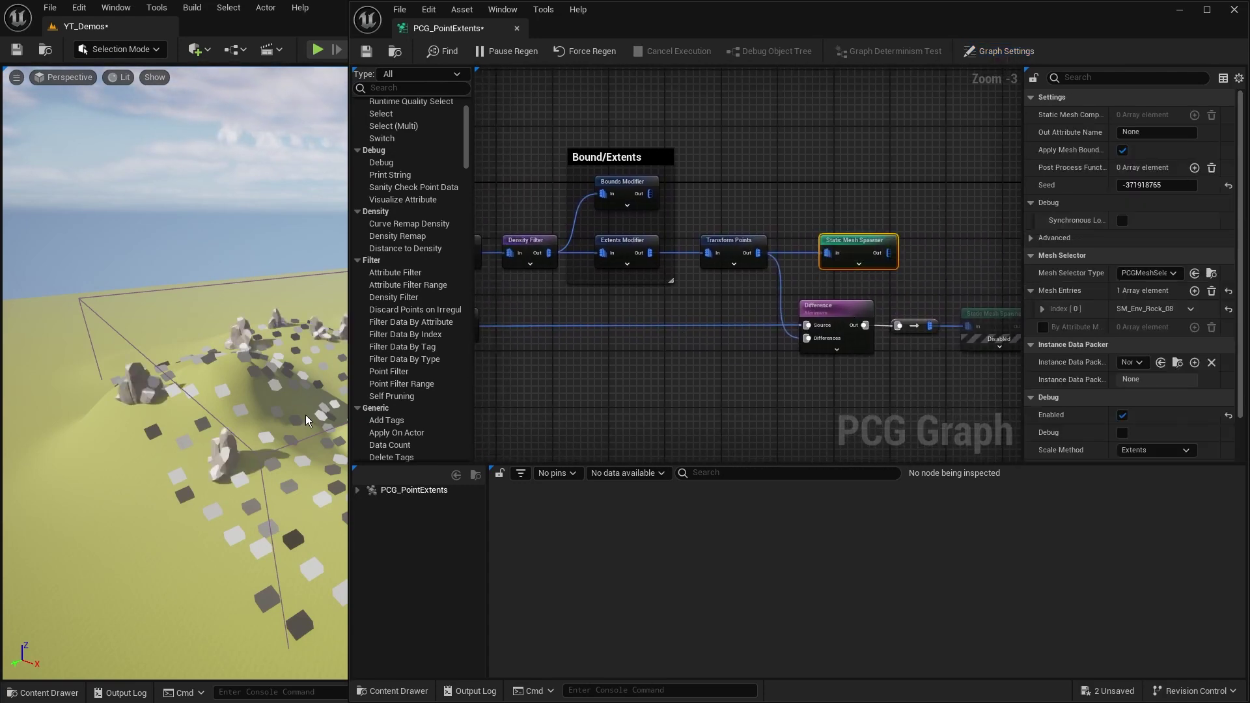
right_click_drag(287, 382, 242, 392)
left_click(981, 312)
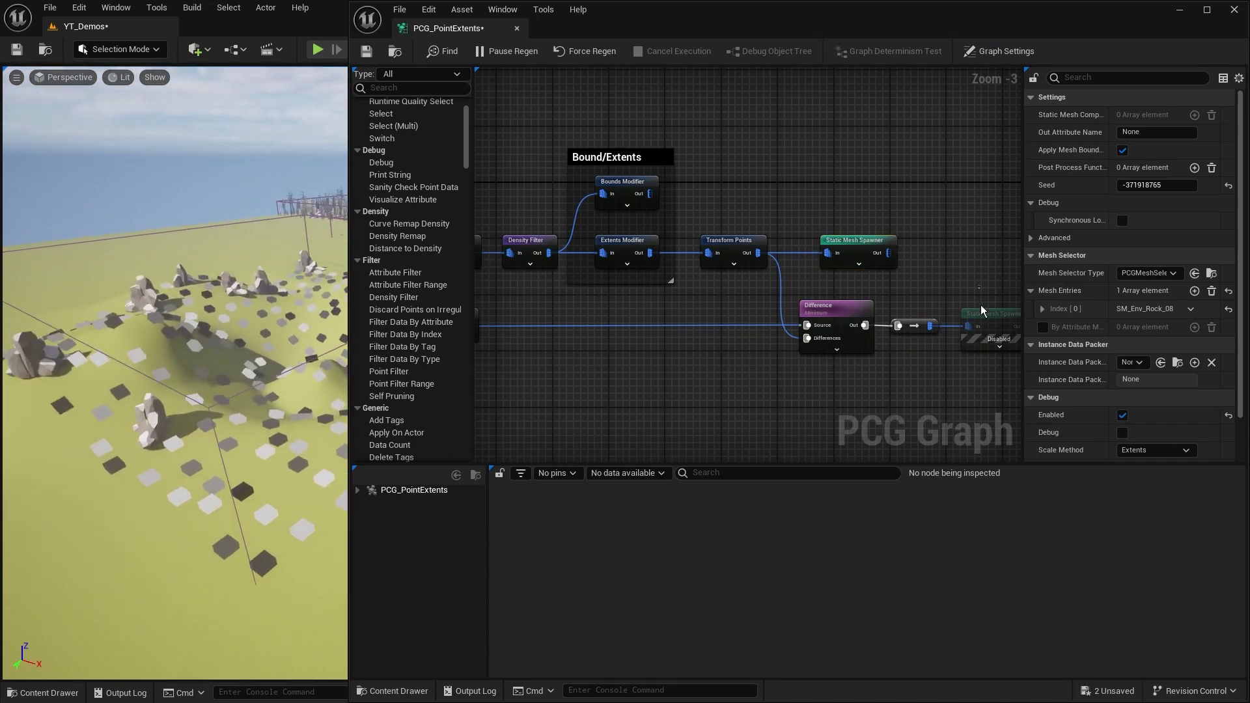
key("e")
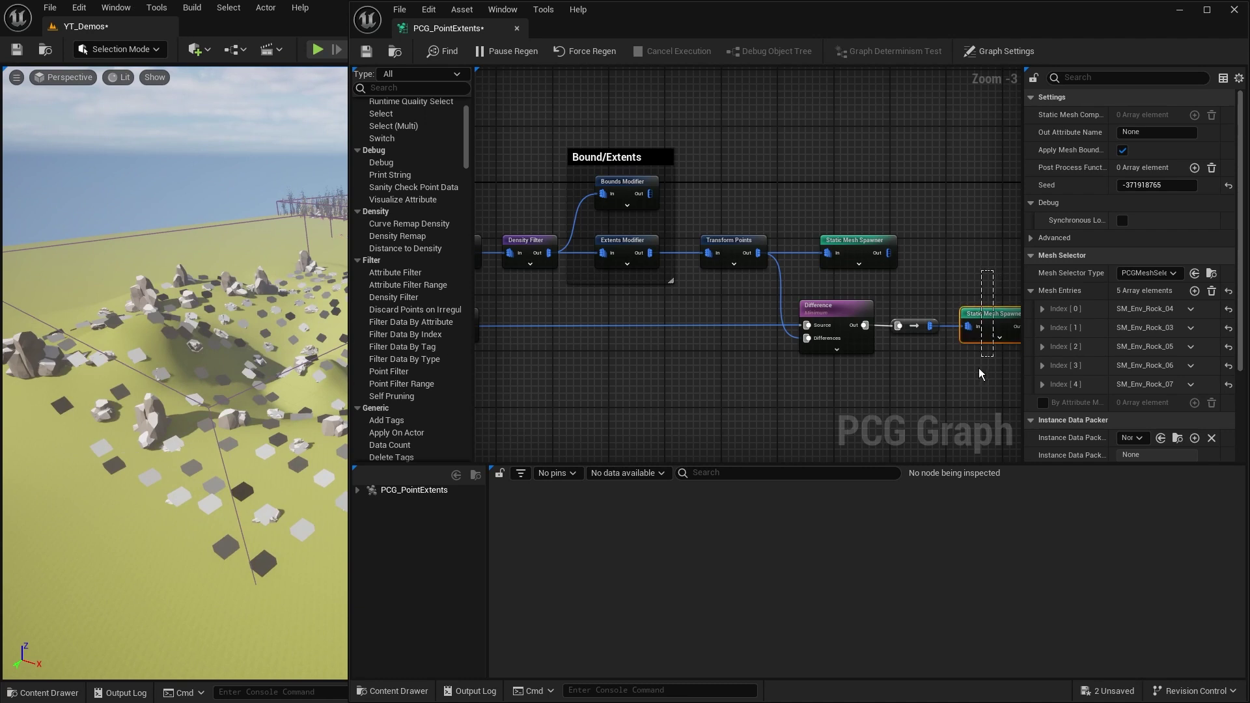
- Disable both Static Mesh Spawner nodes again
left_click_drag(979, 368, 978, 370)
key("e")
left_click_drag(881, 202, 867, 271)
key("e")
- Inspect the settings of the first Density Filter in the upper branch after the Surface Sampler
right_click_drag(547, 324, 796, 315)
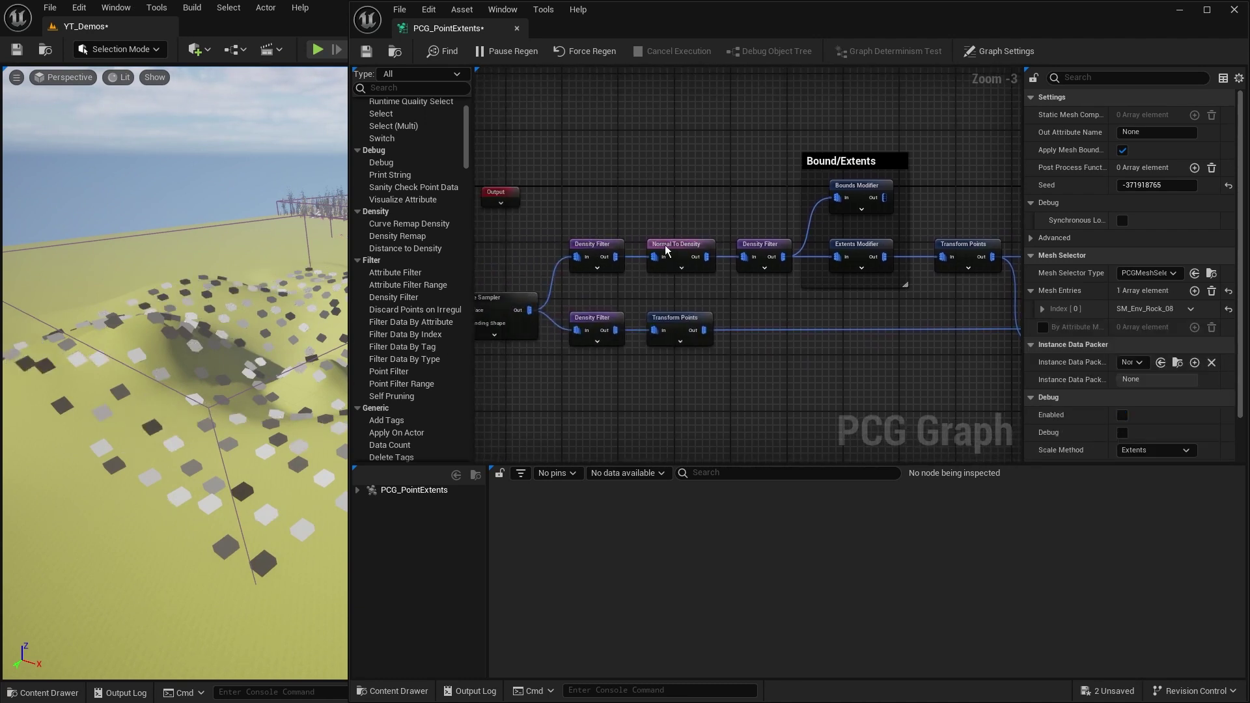
right_click_drag(607, 363, 742, 344)
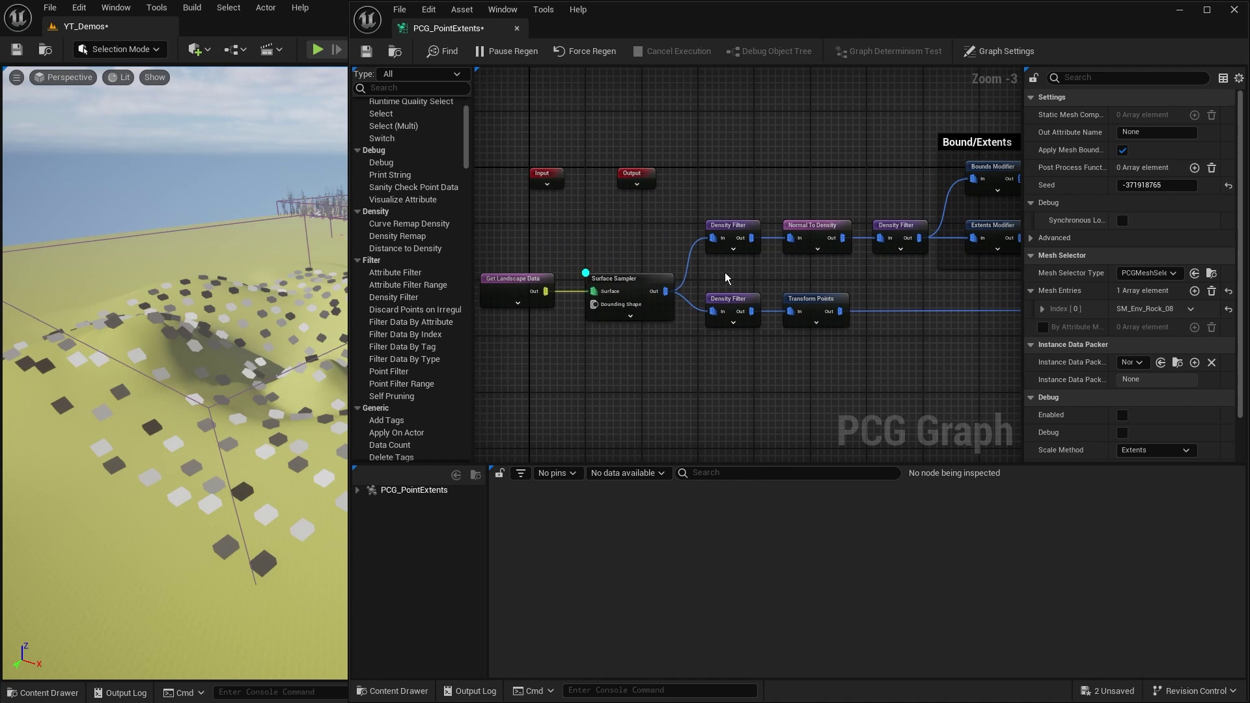
right_click_drag(725, 272, 637, 308)
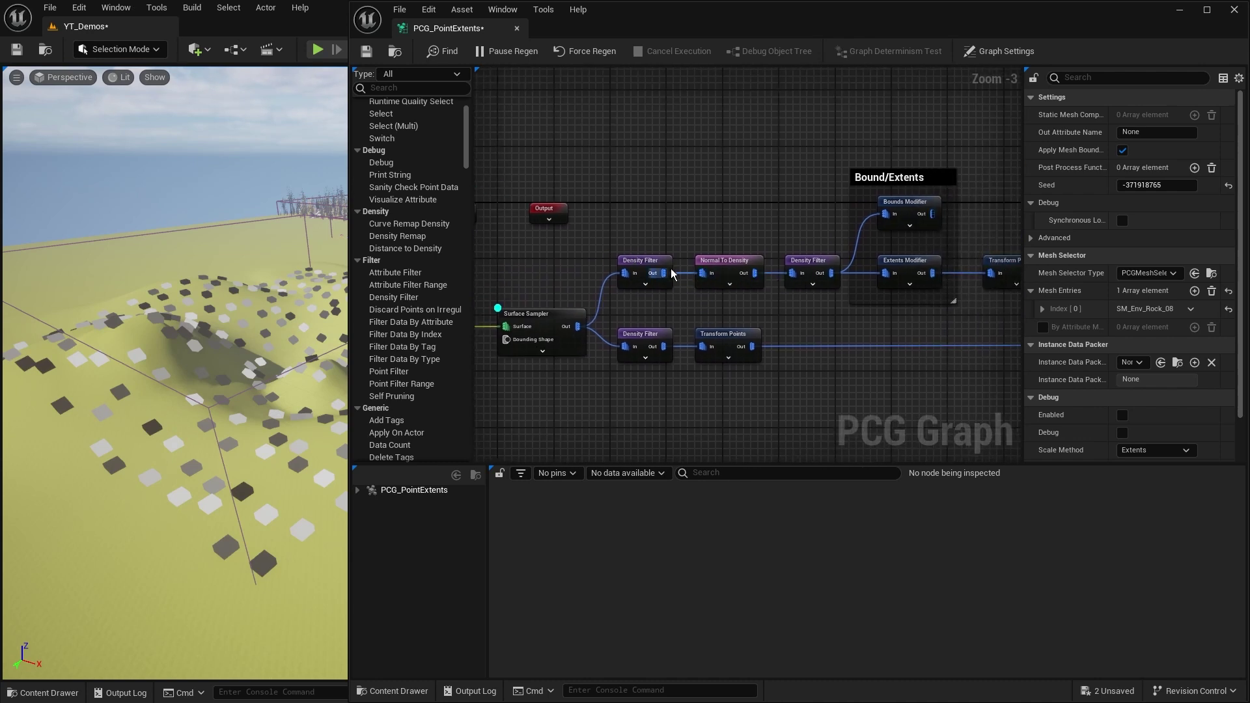
scroll(645, 256, "up", 3)
left_click(646, 287)
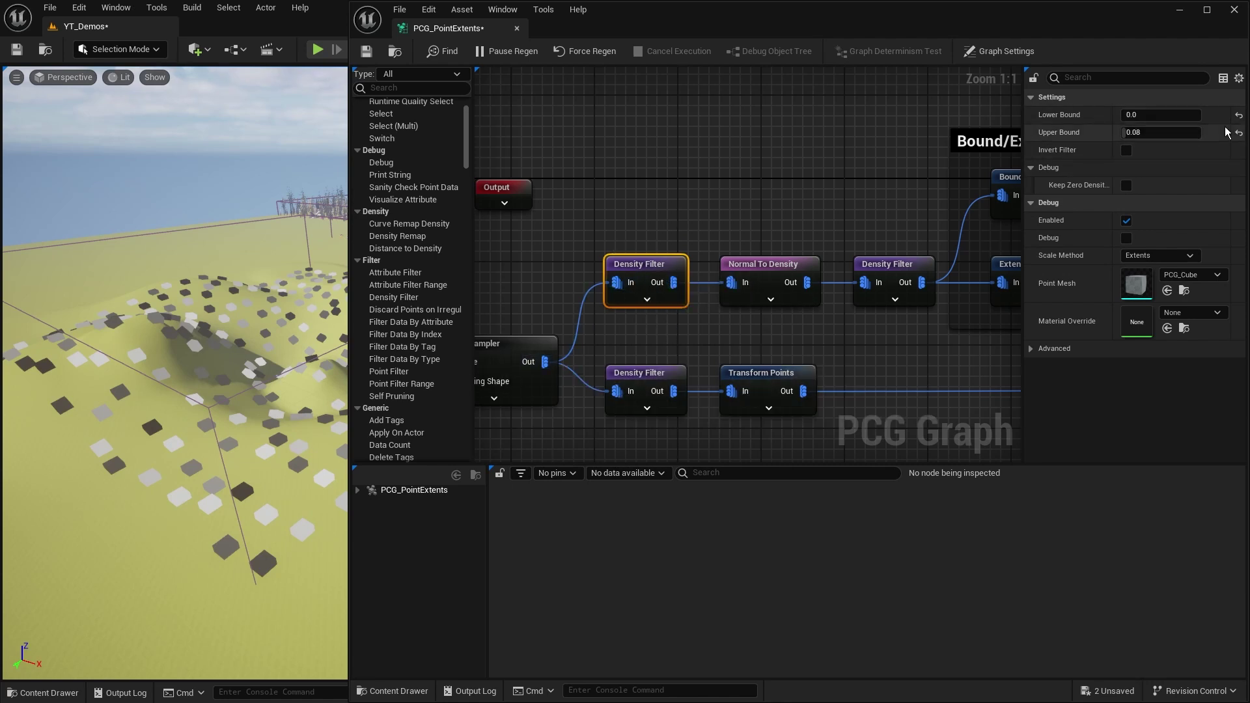
- Switch the debug point display from the Surface Sampler to the first Density Filter in the upper branch
right_click_drag(573, 309, 707, 270)
left_click_drag(659, 276, 626, 378)
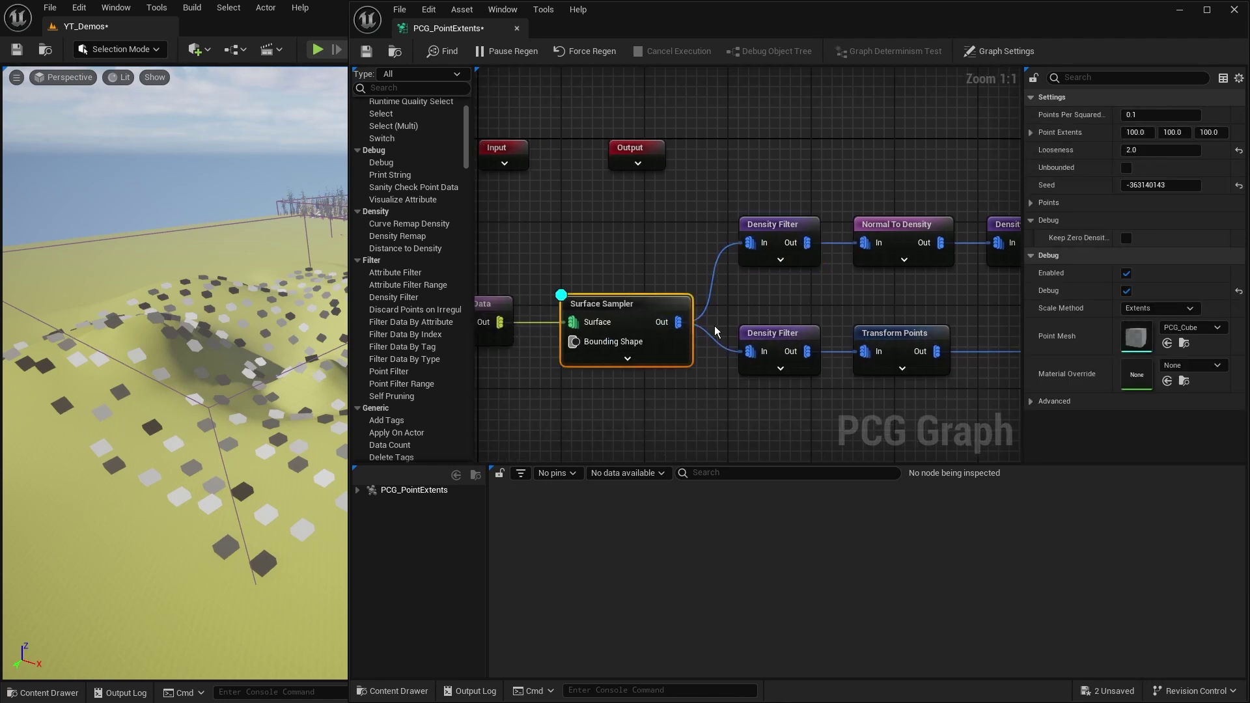
key("d")
left_click_drag(794, 194, 784, 273)
key("d")
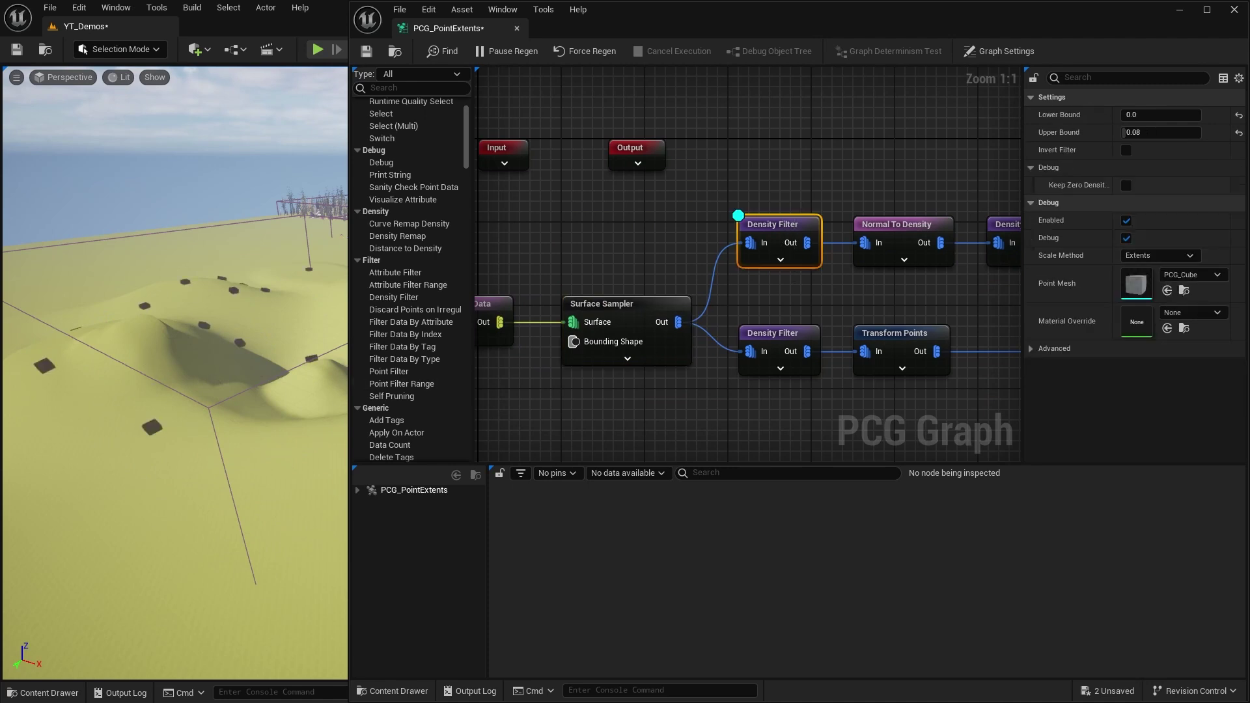
mouse_move(186, 401)
right_mouse_down()
mouse_move(273, 443)
mouse_move(215, 449)
mouse_move(185, 401)
right_mouse_up()
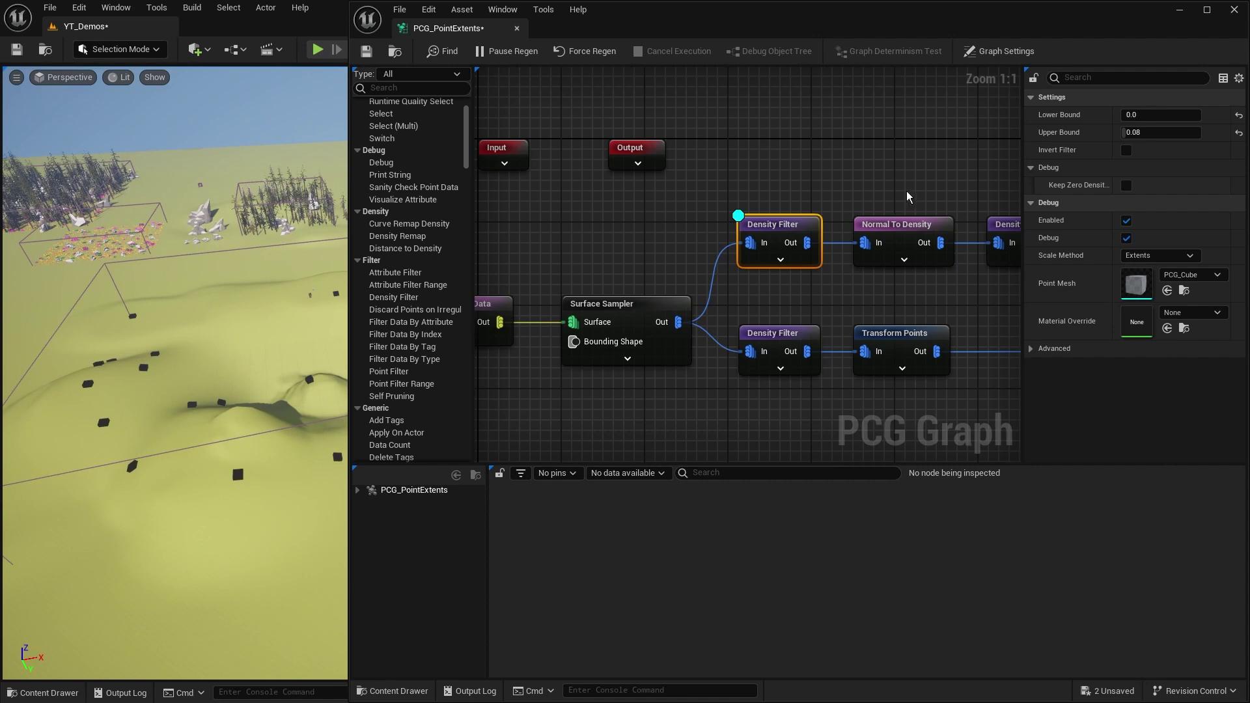
- Show the debug points of the Normal To Density node instead of those of the first Density Filter
left_click(897, 226)
key("d")
left_click_drag(791, 189, 769, 286)
key("d")
right_click_drag(273, 384, 302, 401)
key("w")
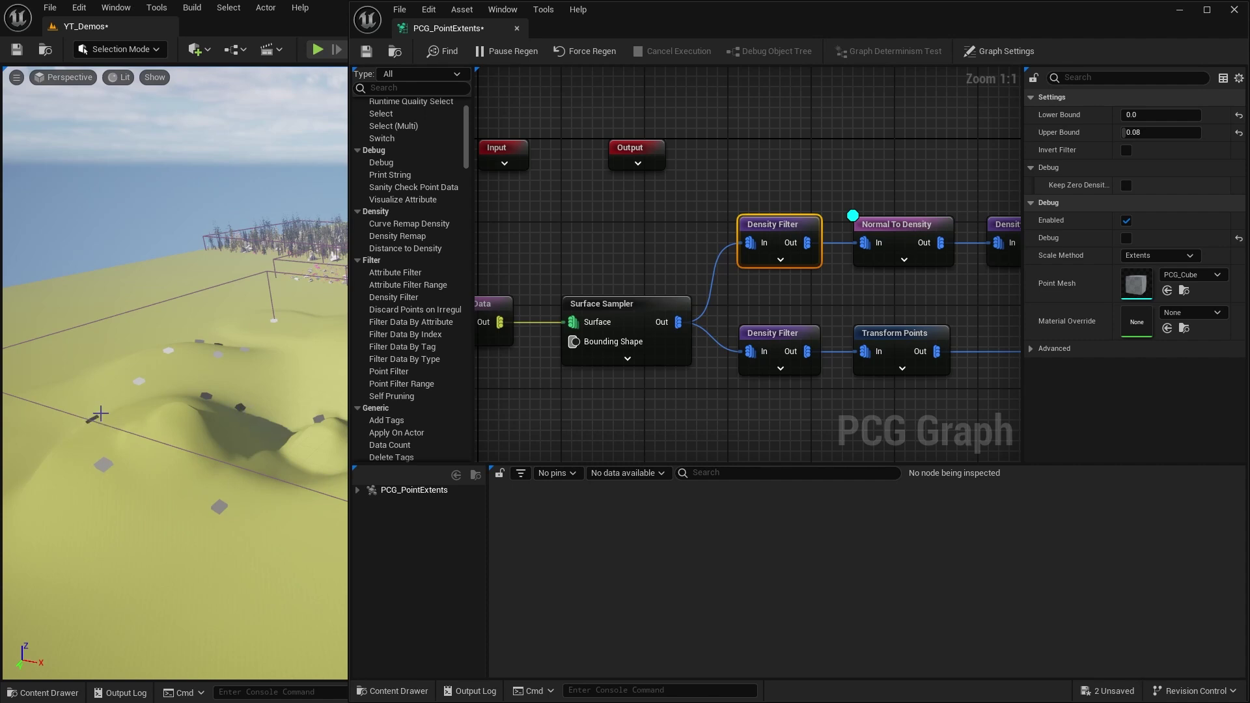
- Move the debug display from Normal To Density to the second Density Filter and view its points across the landscape
right_click_drag(960, 296, 697, 290)
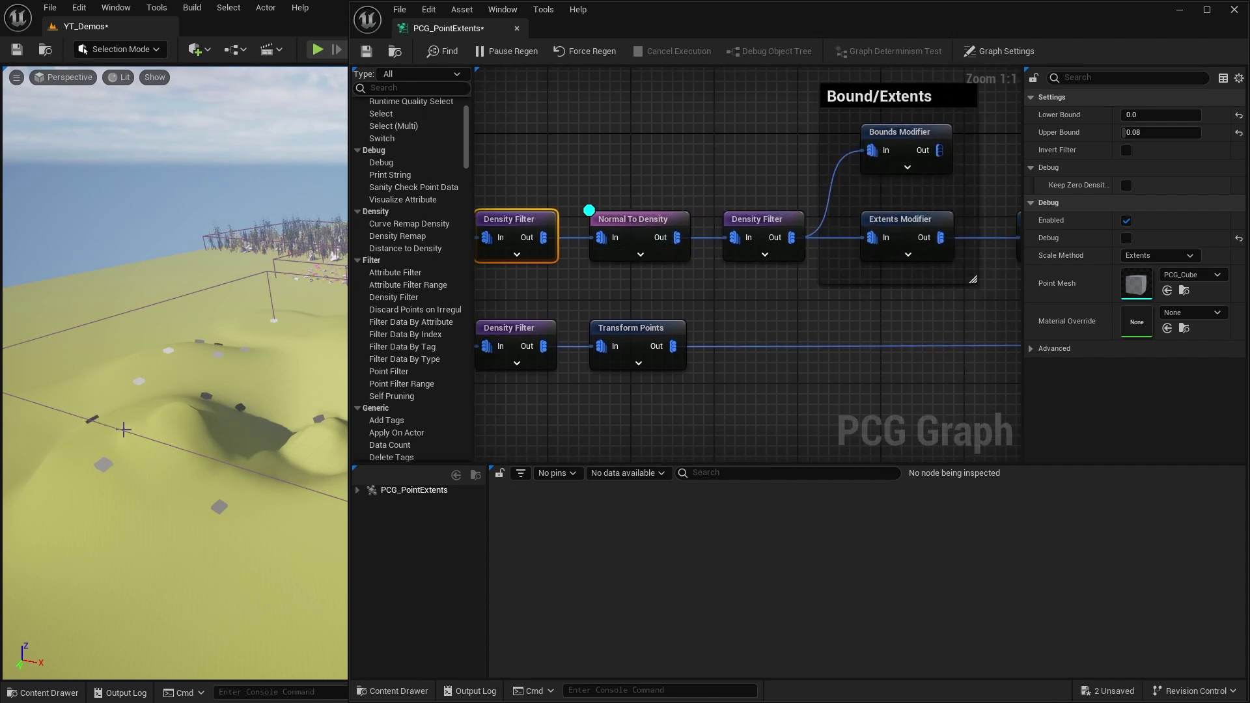
left_click(759, 232)
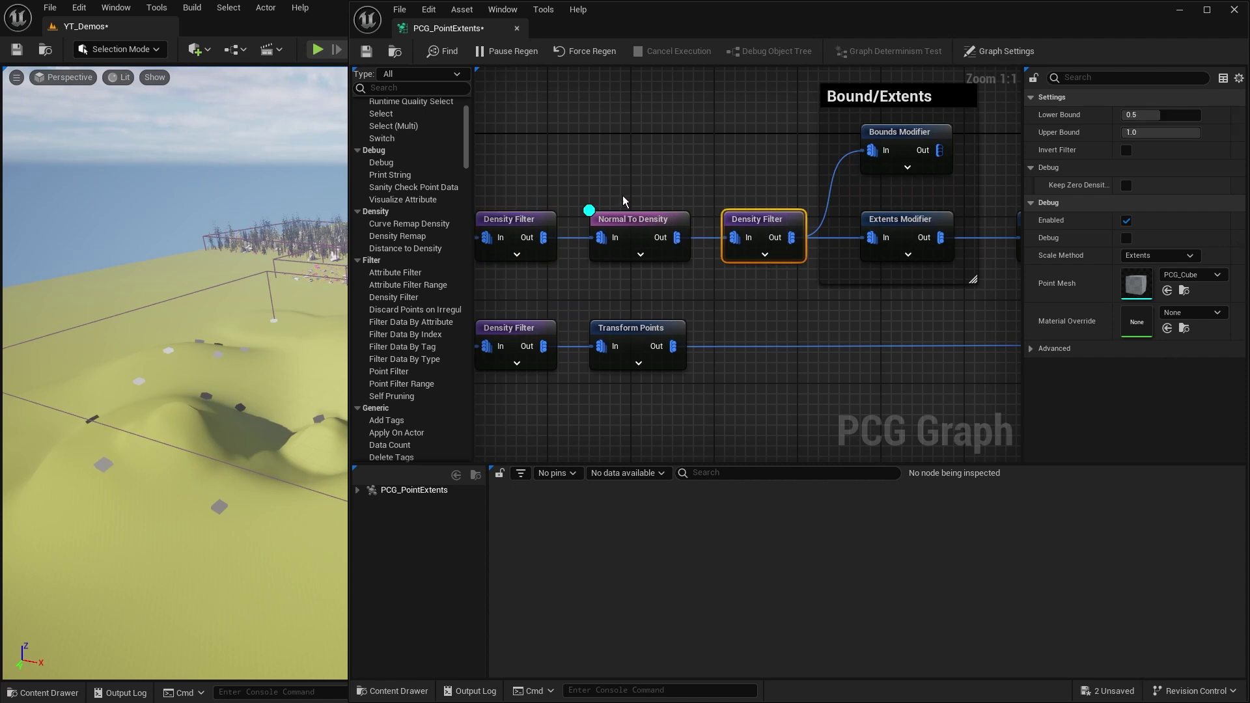
left_click(637, 241)
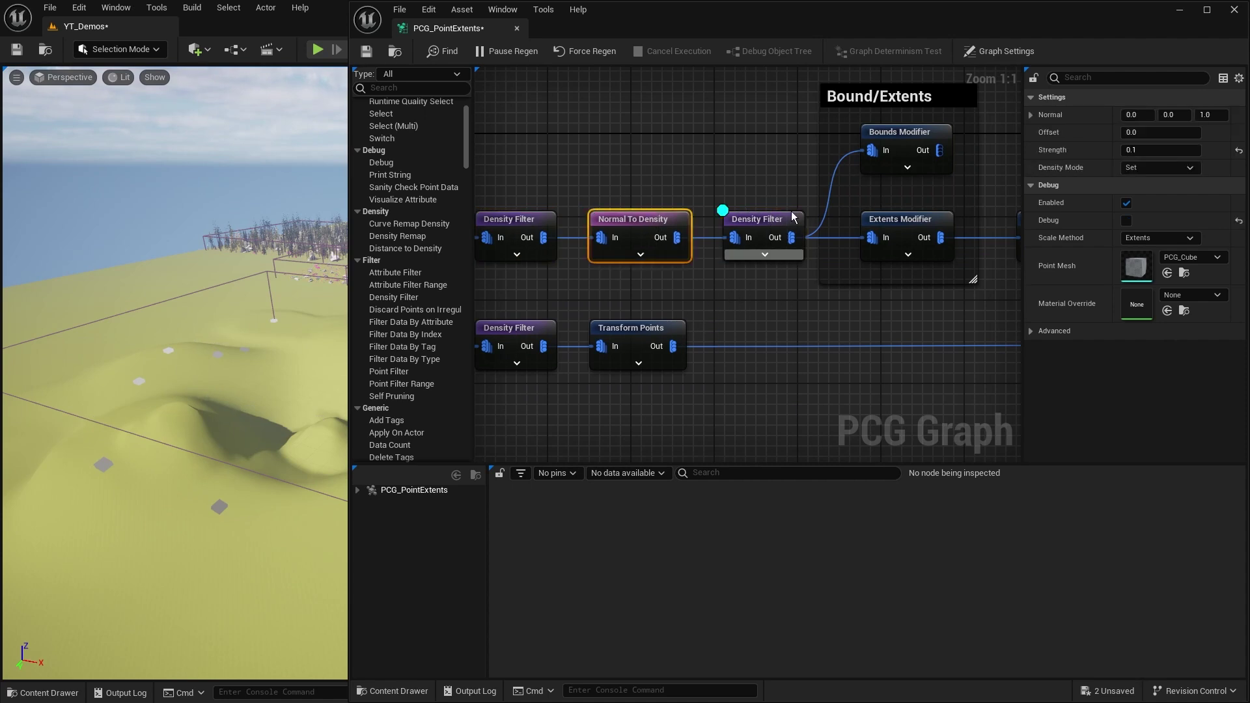
right_click_drag(236, 445, 142, 504)
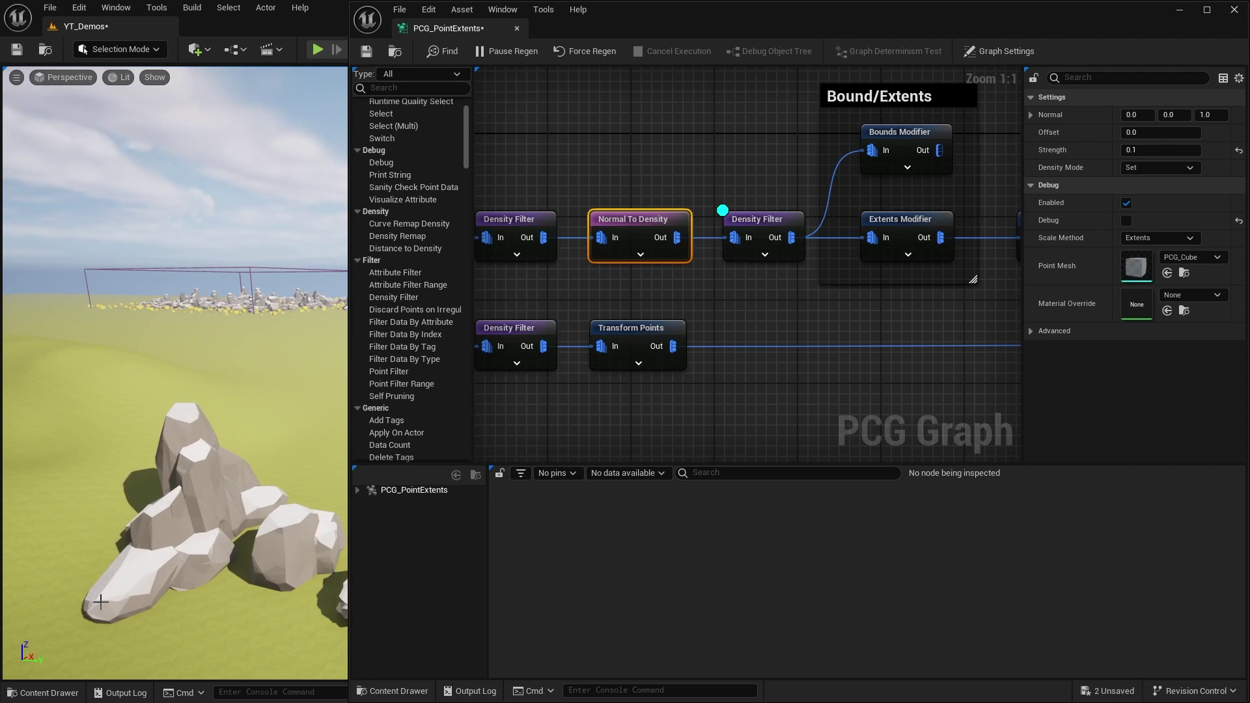
right_click_drag(327, 592, 130, 599)
right_click_drag(267, 573, 267, 573)
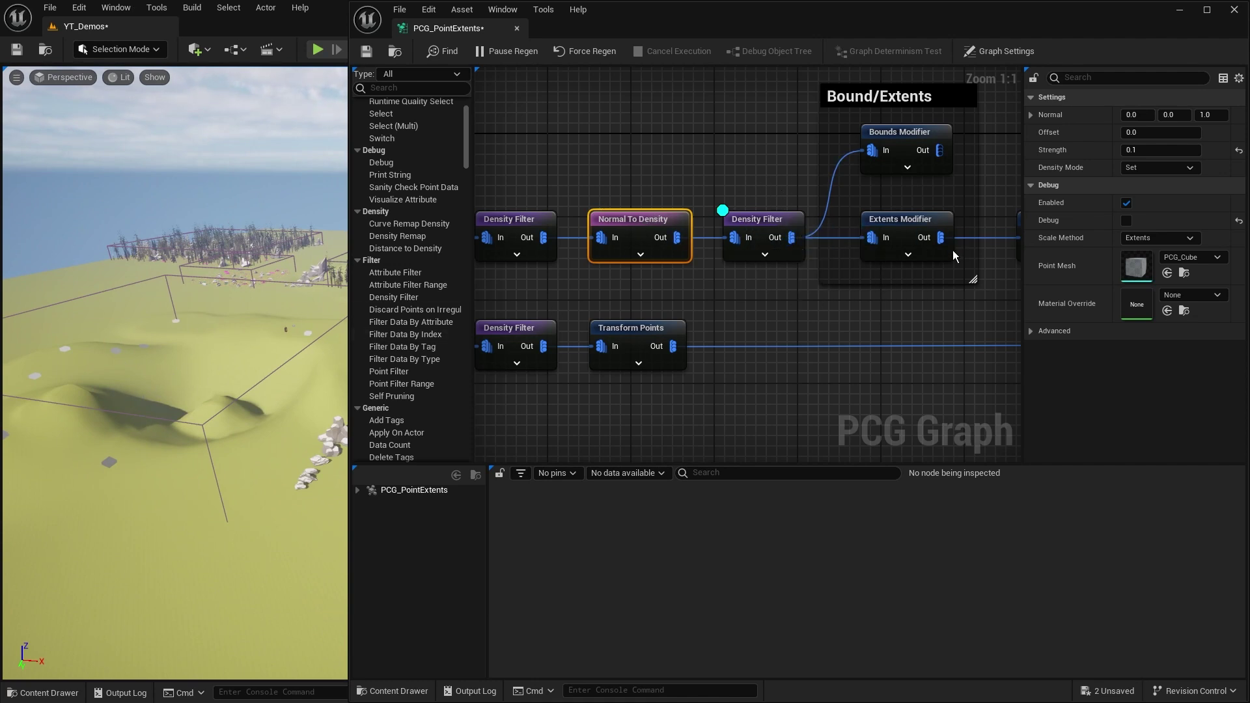
- Disconnect the Bounds Modifier and Extents Modifier and wire the second Density Filter directly into Transform Points
right_click_drag(890, 330, 605, 358)
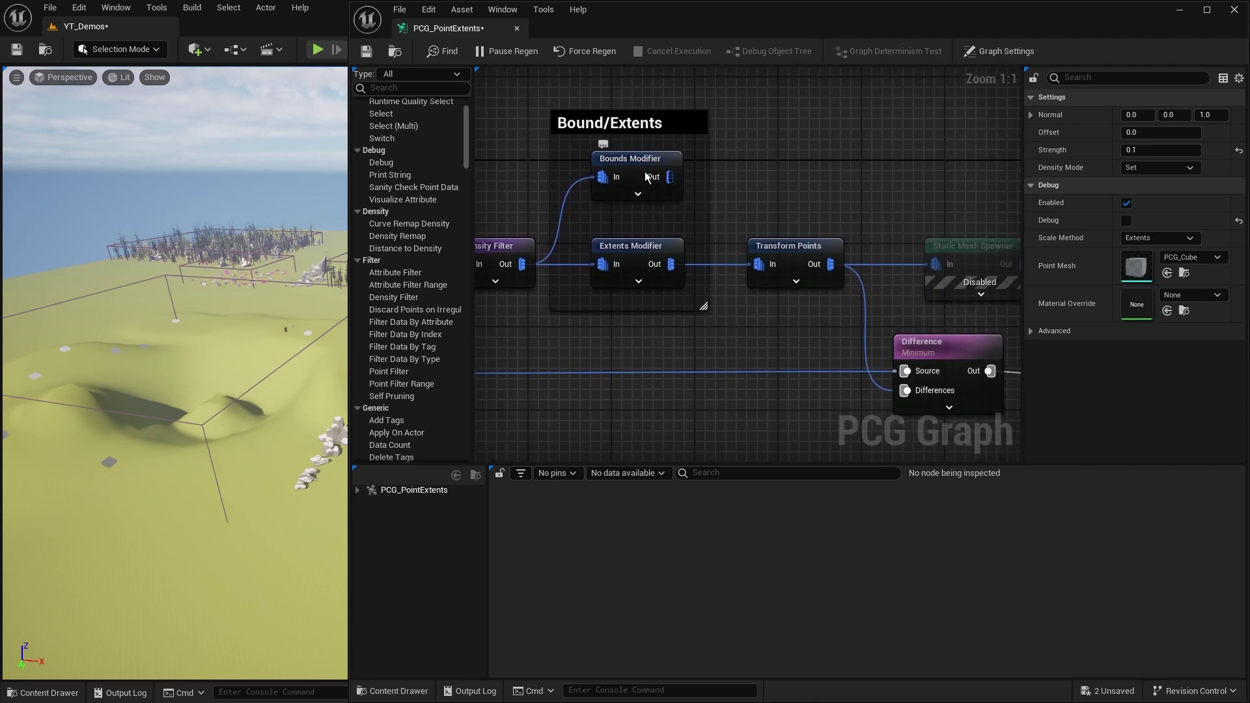
left_click(573, 267)
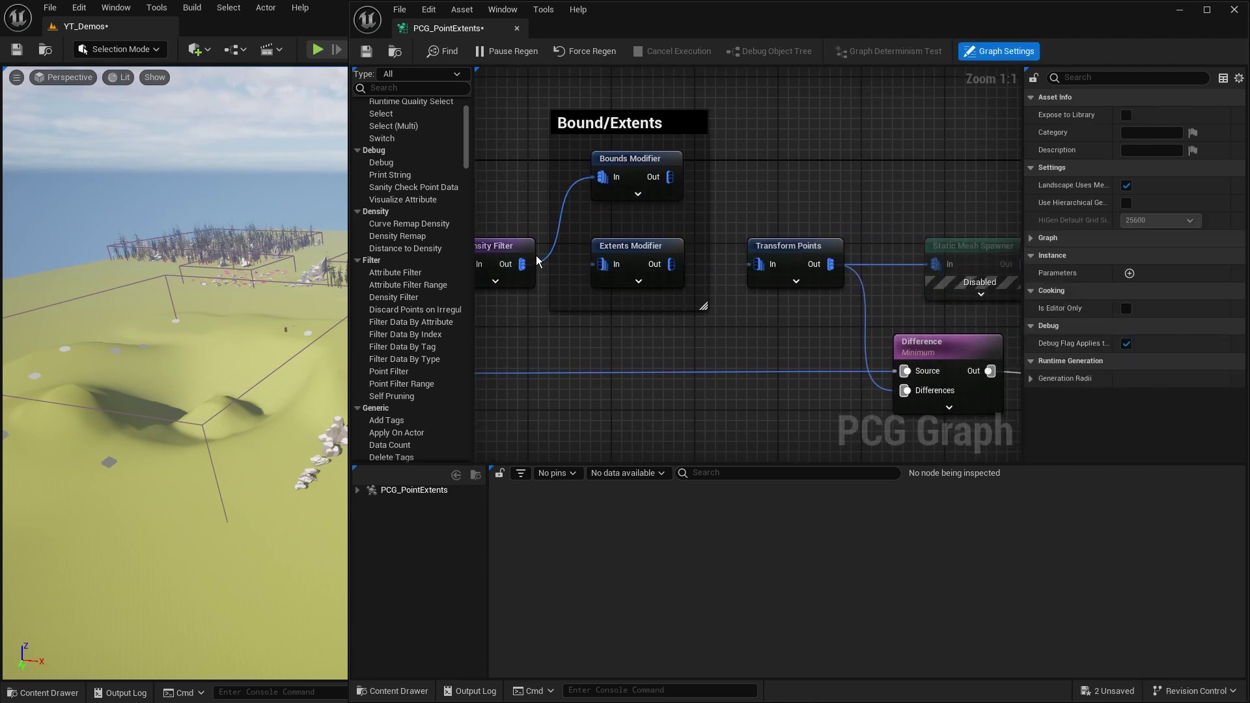
left_click(561, 224, "alt")
left_click_drag(522, 264, 755, 264)
- Turn on debug display for the upper-branch Transform Points node and turn it off on the second Density Filter
left_click(792, 267)
key("d")
right_click_drag(593, 310, 910, 297)
left_click(819, 243)
key("d")
key("w")
right_click_drag(215, 352, 197, 435)
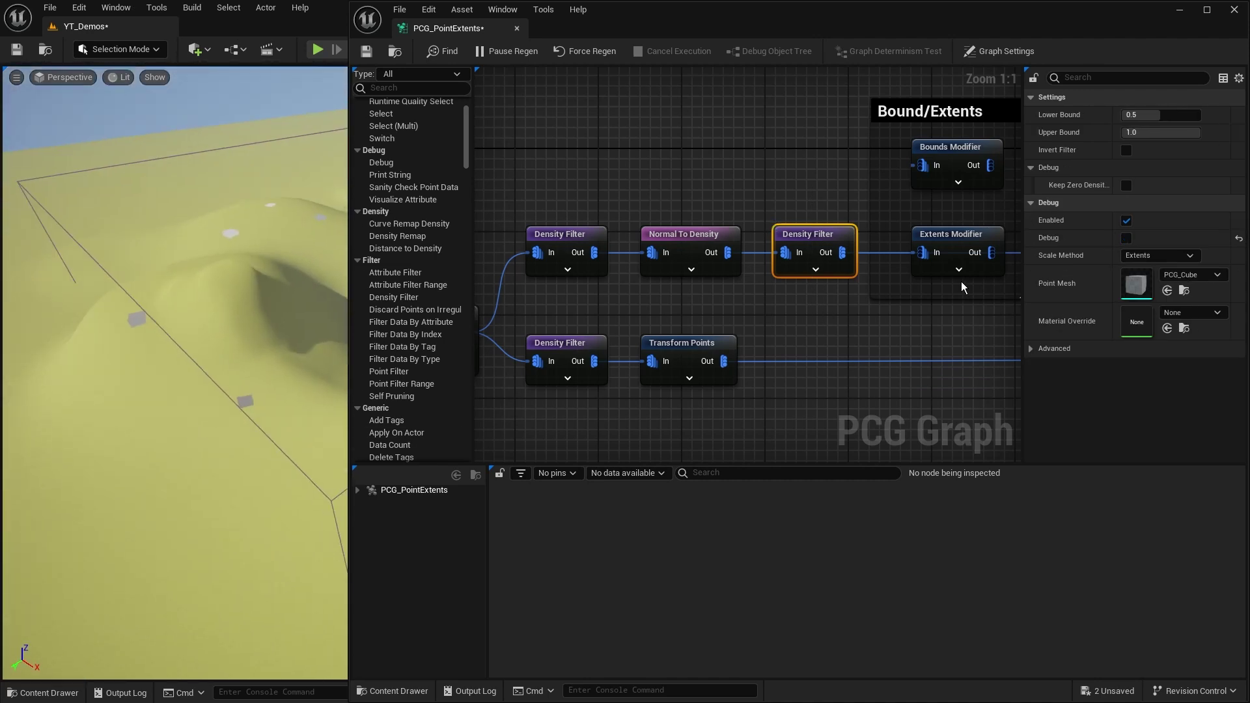
- Inspect the upper-branch Transform Points settings and enable the large-rock Static Mesh Spawner that follows it
right_click_drag(961, 281, 650, 300)
left_click(800, 254)
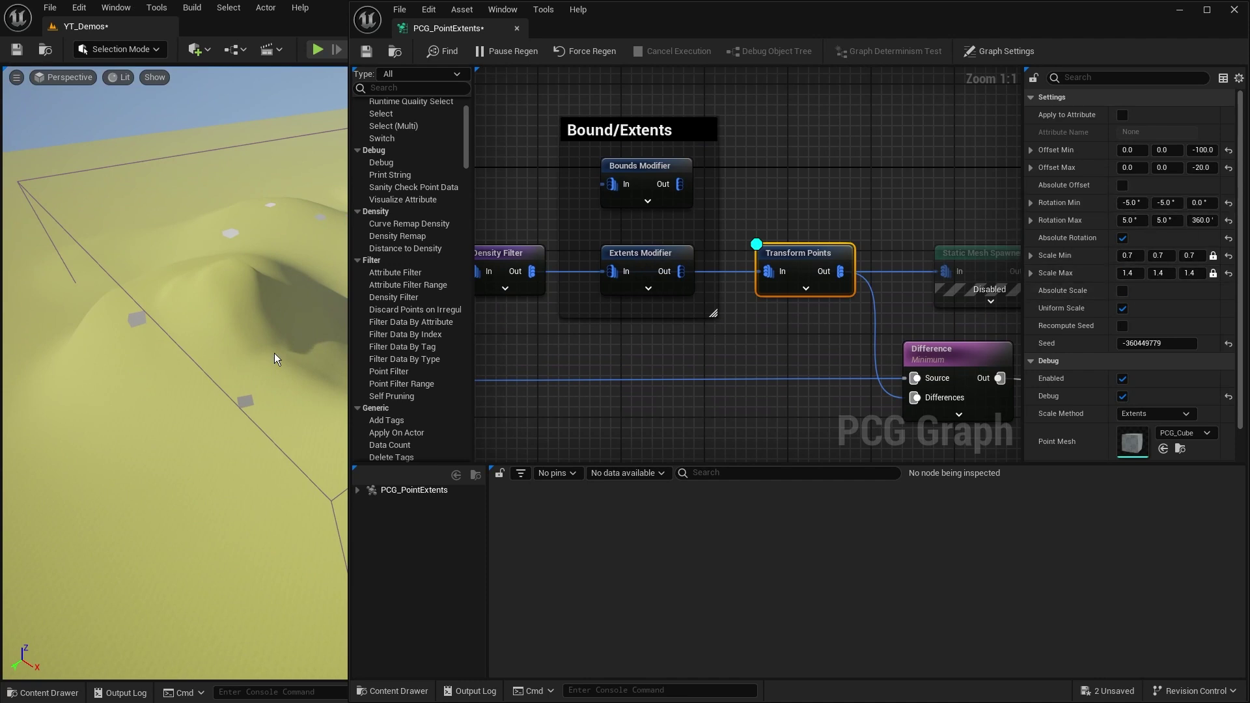
right_click_drag(249, 428, 235, 391)
left_click(966, 255)
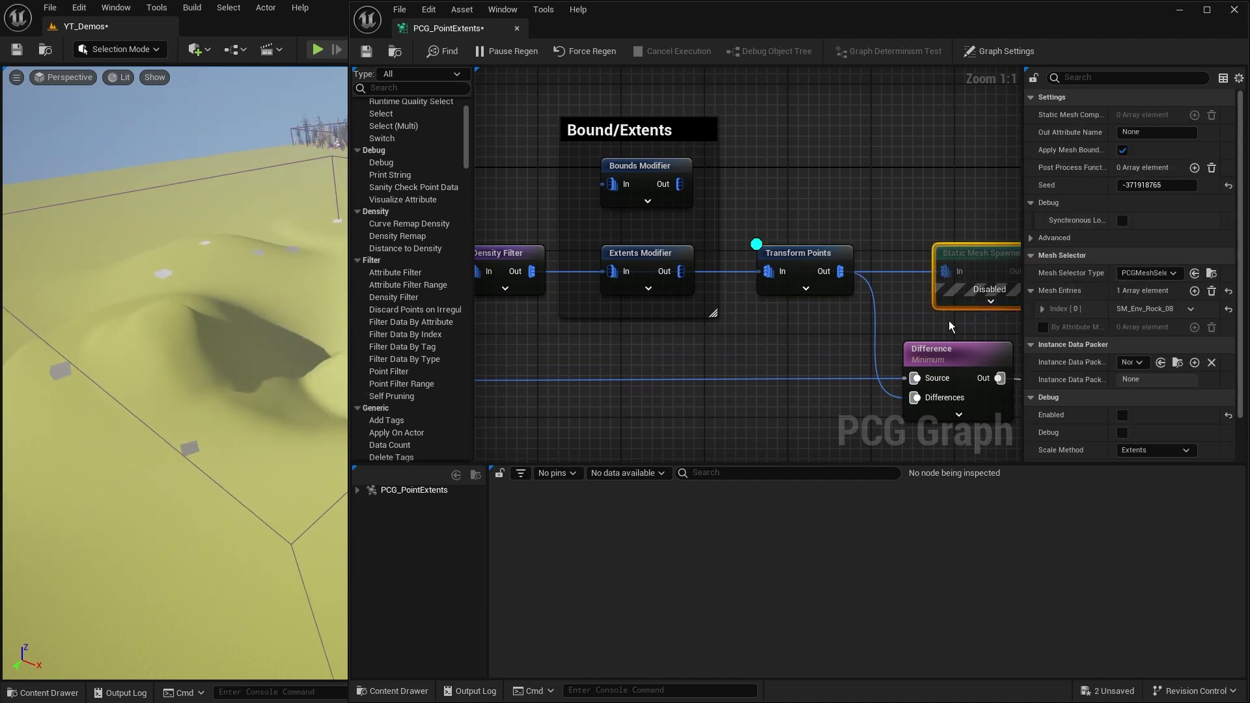
key("e")
- Disable and re-enable Transform Points to compare the rocks, and view them with its debug display turned off
left_click_drag(822, 201, 810, 312)
key("e")
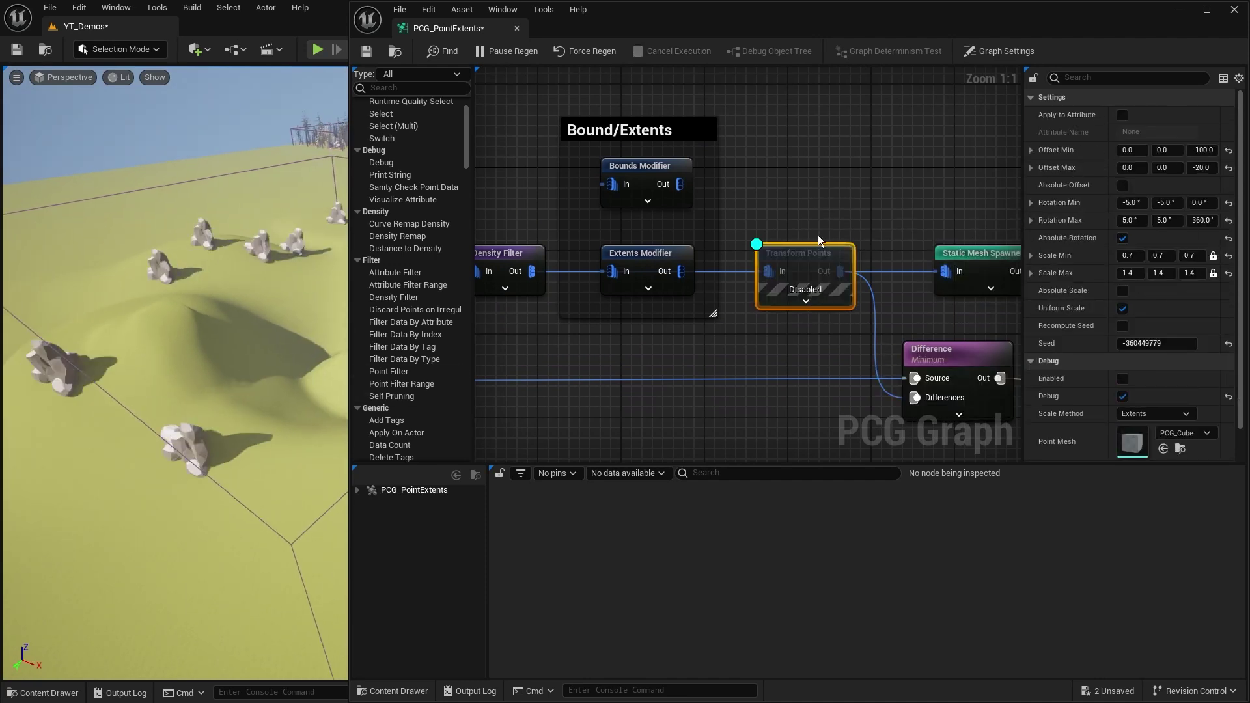
left_click_drag(822, 208, 800, 341)
key("e")
key("d")
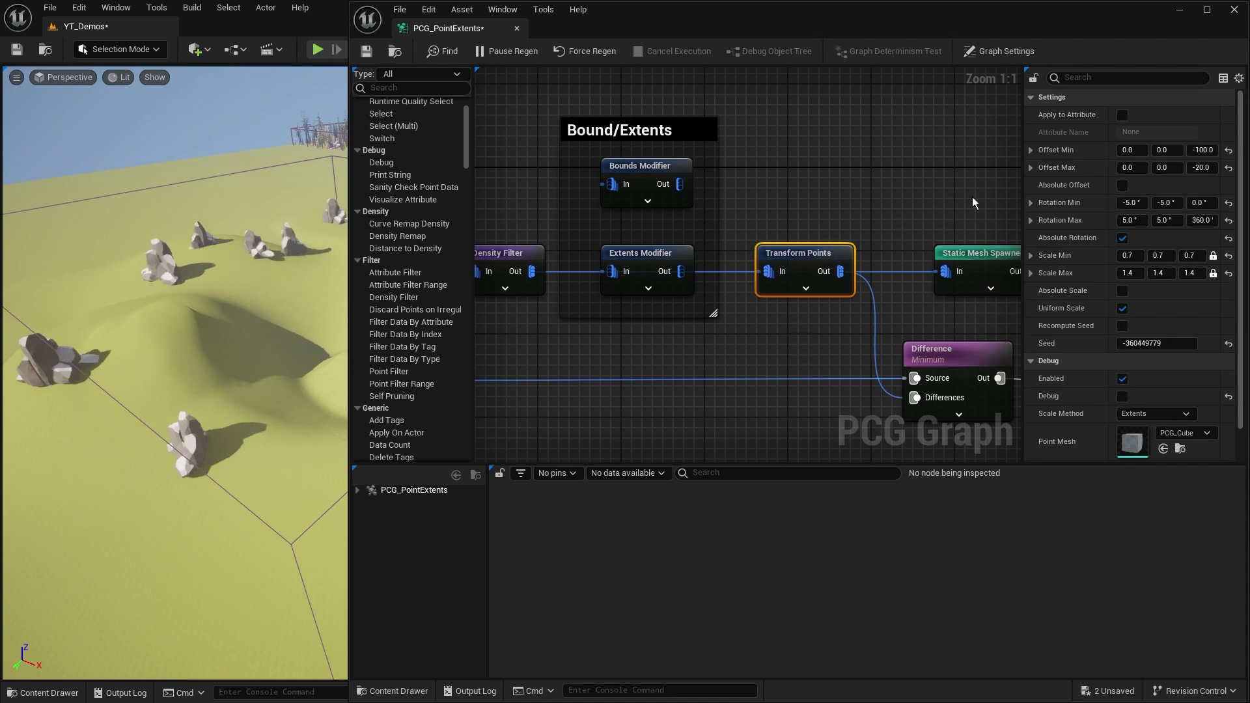
left_click_drag(971, 197, 968, 308)
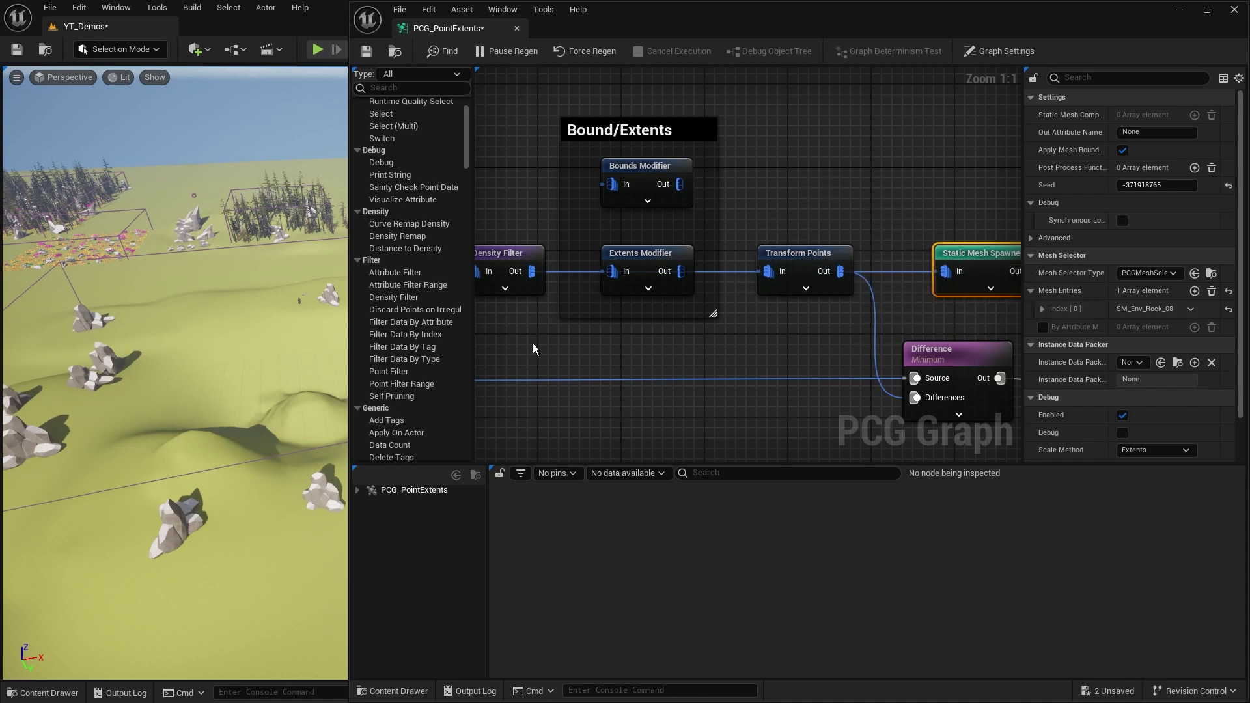
right_click_drag(247, 470, 198, 413)
key("w")
key("s")
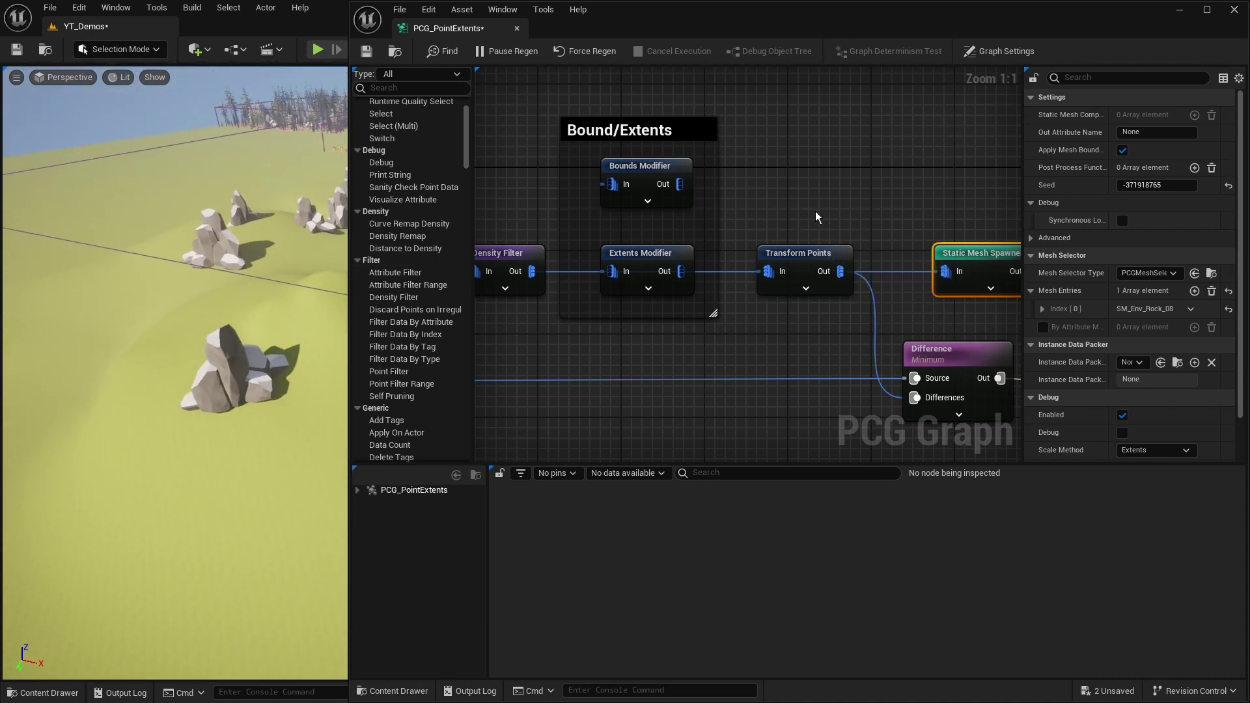
- Turn the Transform Points debug display back on and disable the large-rock Static Mesh Spawner
left_click_drag(831, 223, 790, 303)
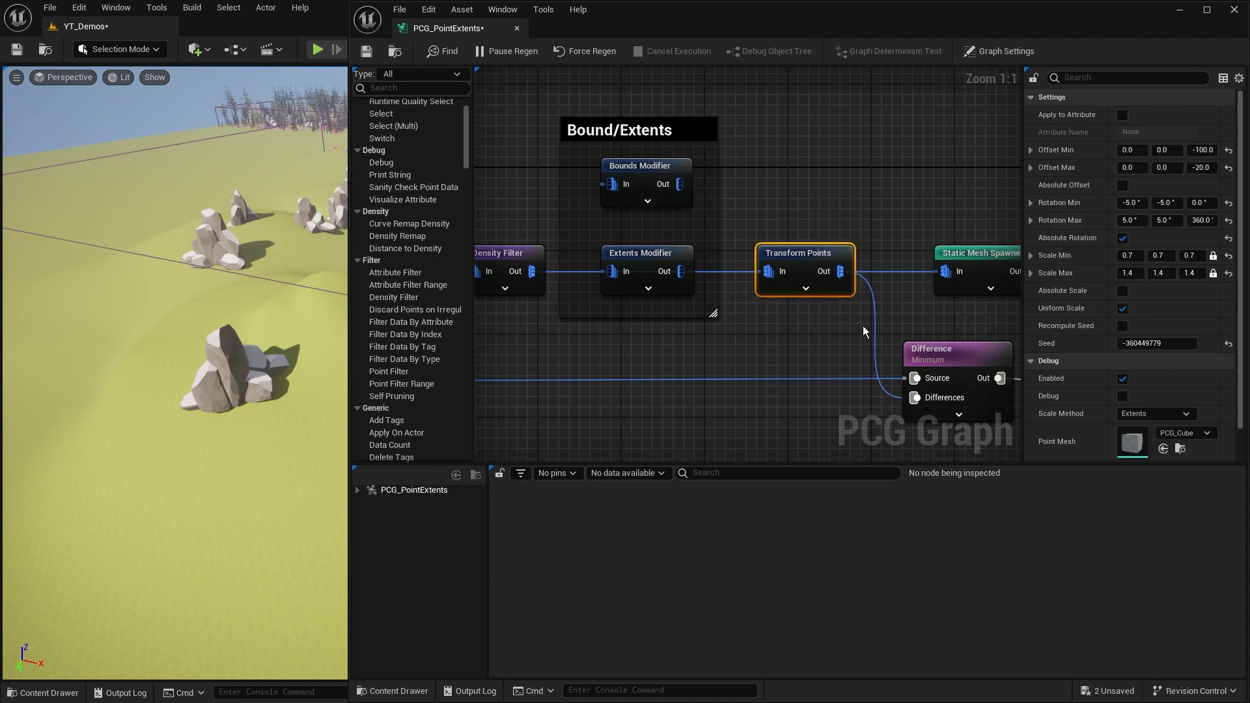
key("d")
left_click_drag(987, 214, 984, 301)
key("e")
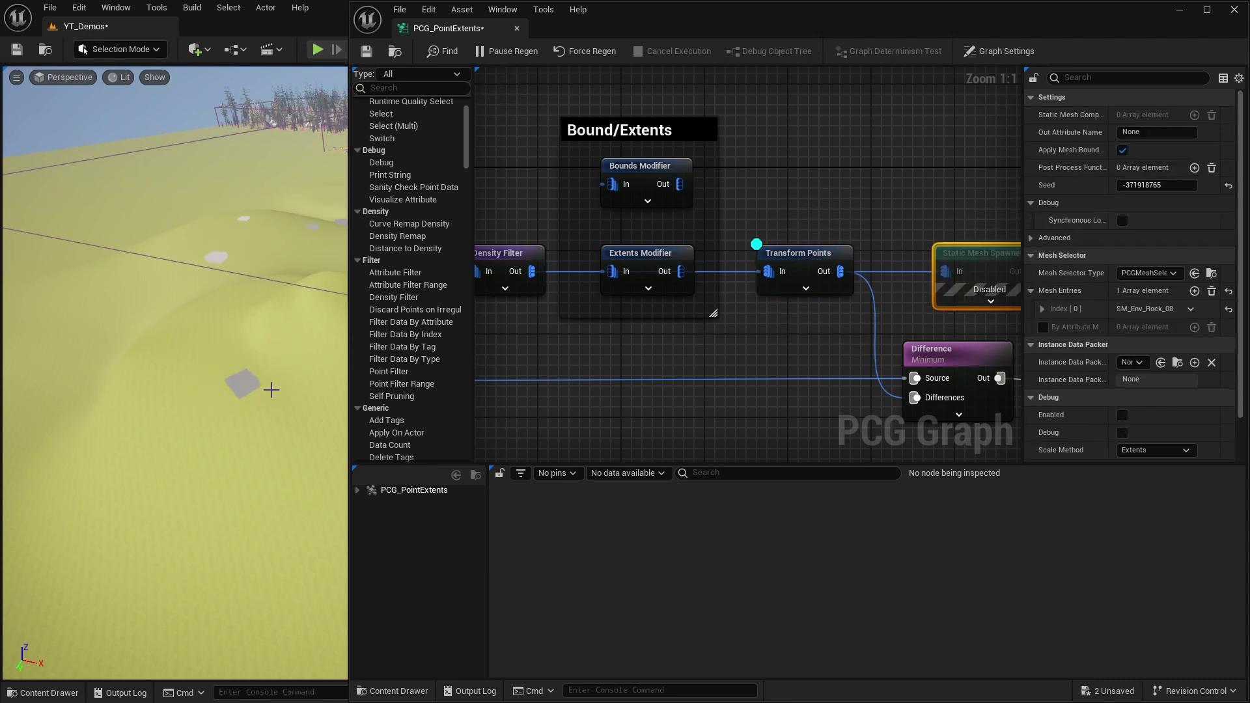
- Toggle the large-rock Static Mesh Spawner on and off repeatedly to compare rock size with the debug points, leaving it disabled
left_click_drag(942, 208, 978, 298)
key("e")
key("e")
key("e")
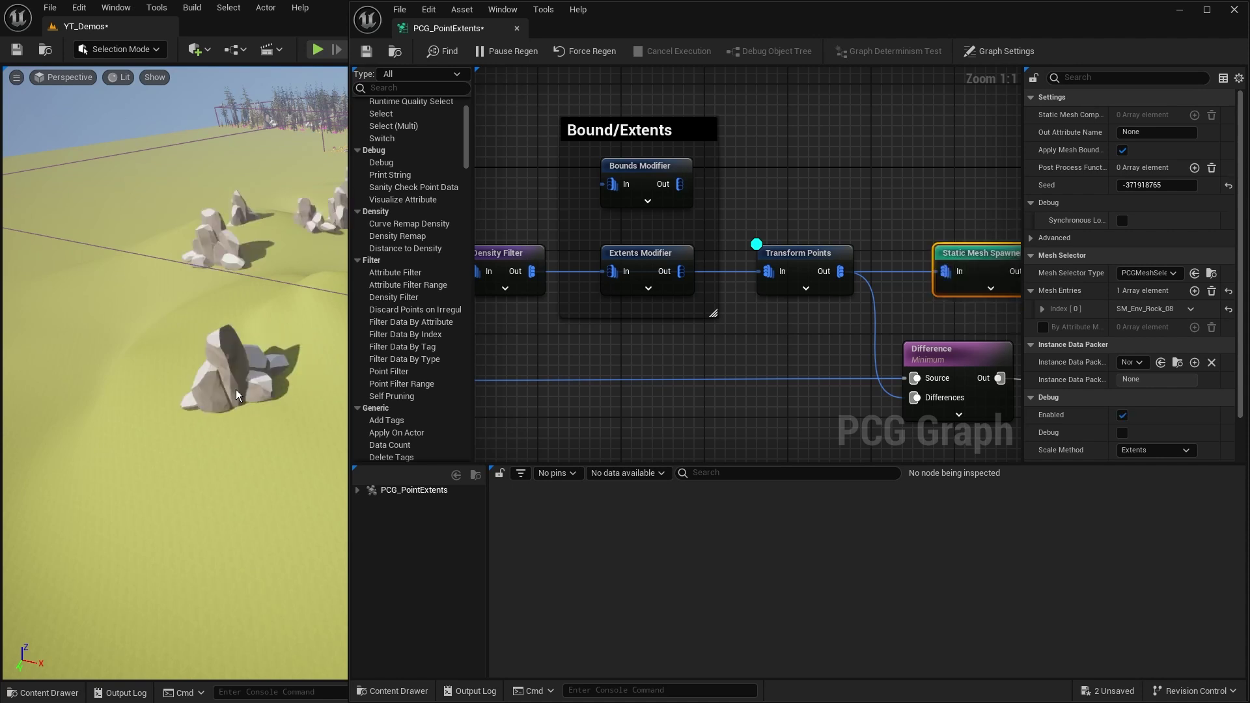
key("e")
key("e")
key("e")
key("e")
key("e")
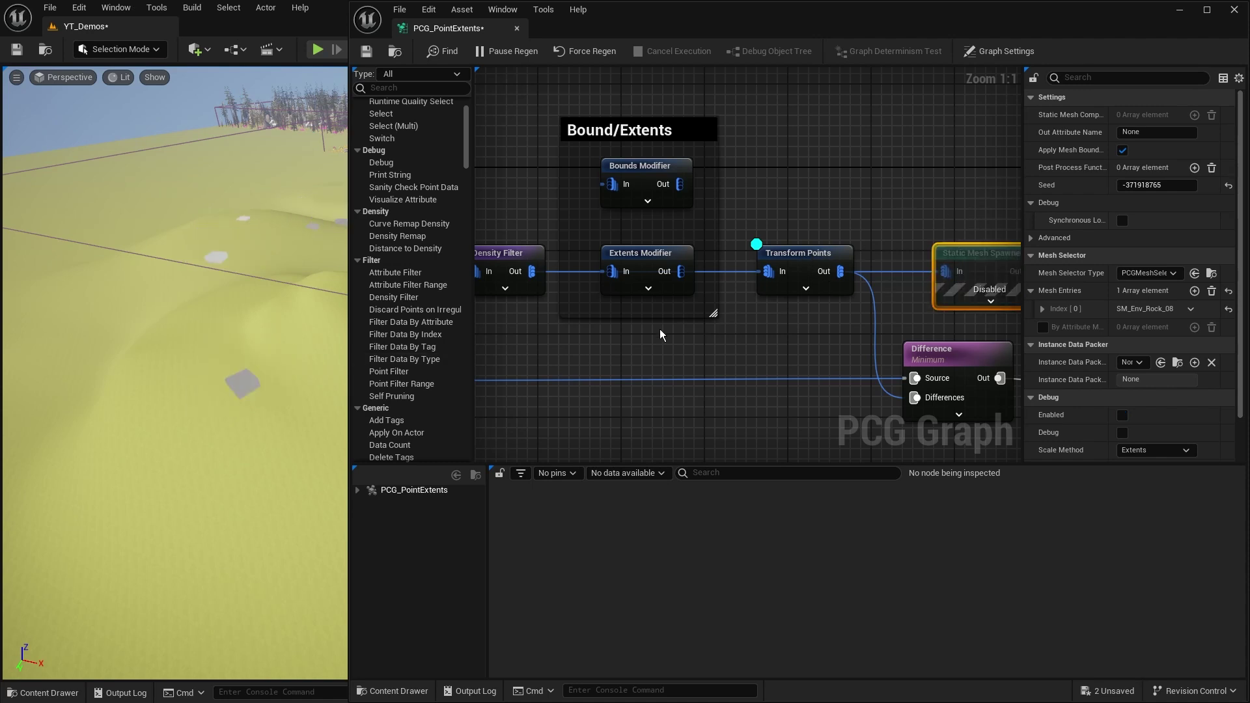
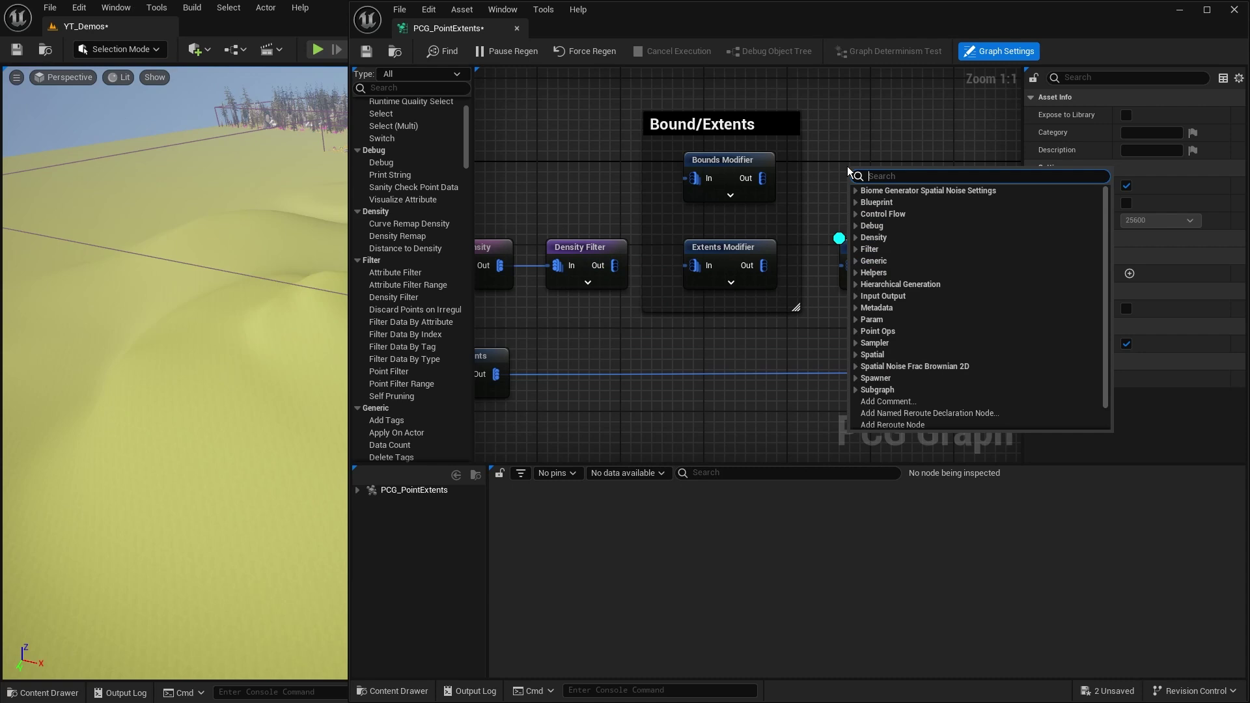
- Search the available graph nodes for "extent" and "bounds", then close the search without adding anything
type("extent")
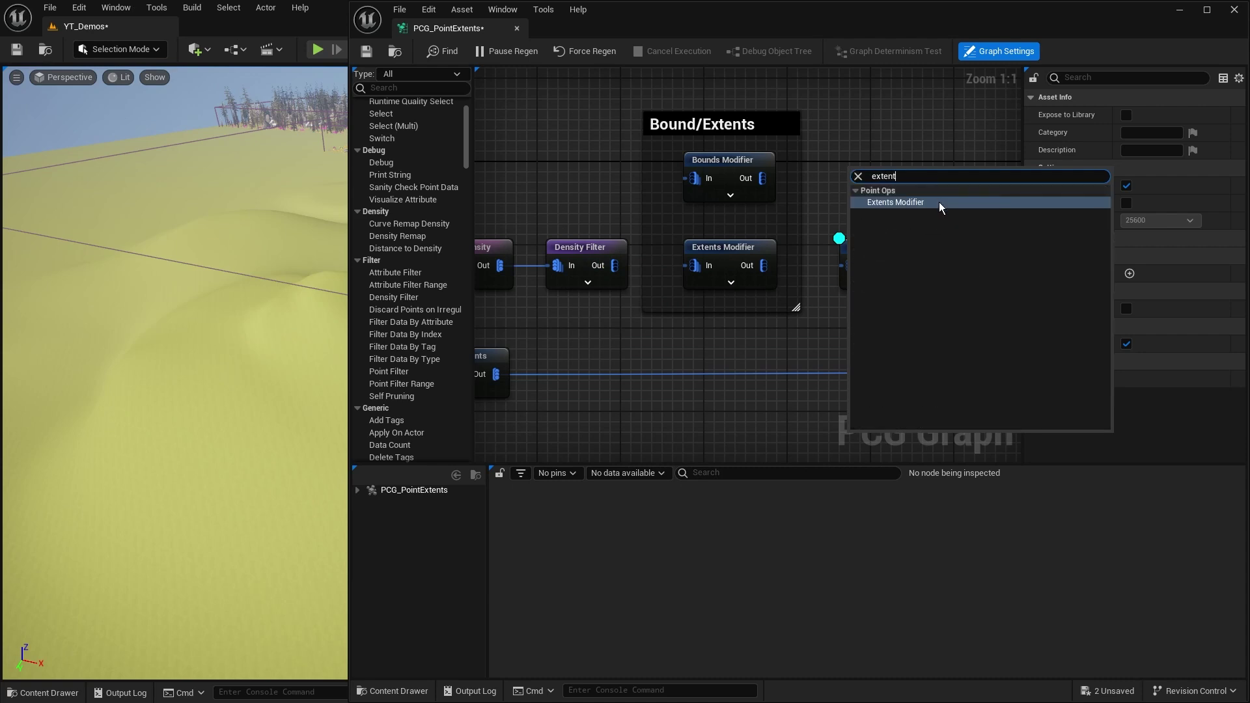
left_click_drag(898, 175, 785, 177)
type("bounds")
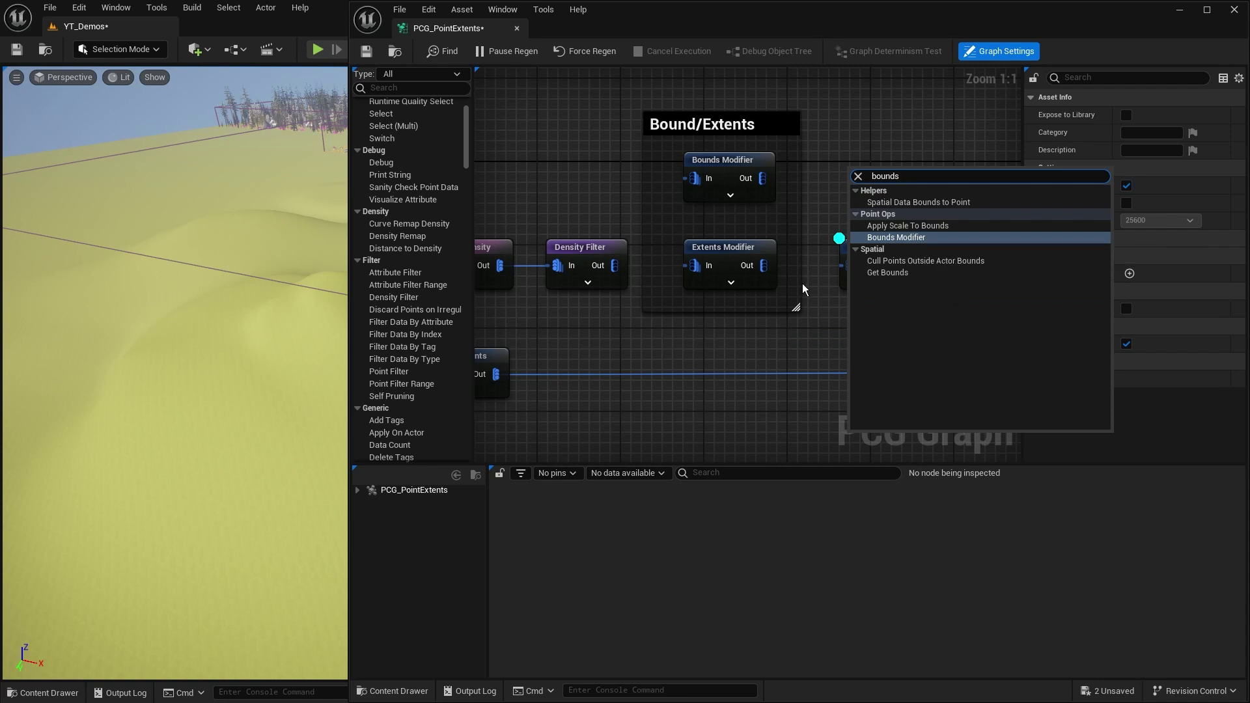
left_click(564, 213)
- Reconnect the existing Extents Modifier between the second Density Filter and Transform Points, and inspect its settings with the details area widened
left_click_drag(615, 266, 851, 266)
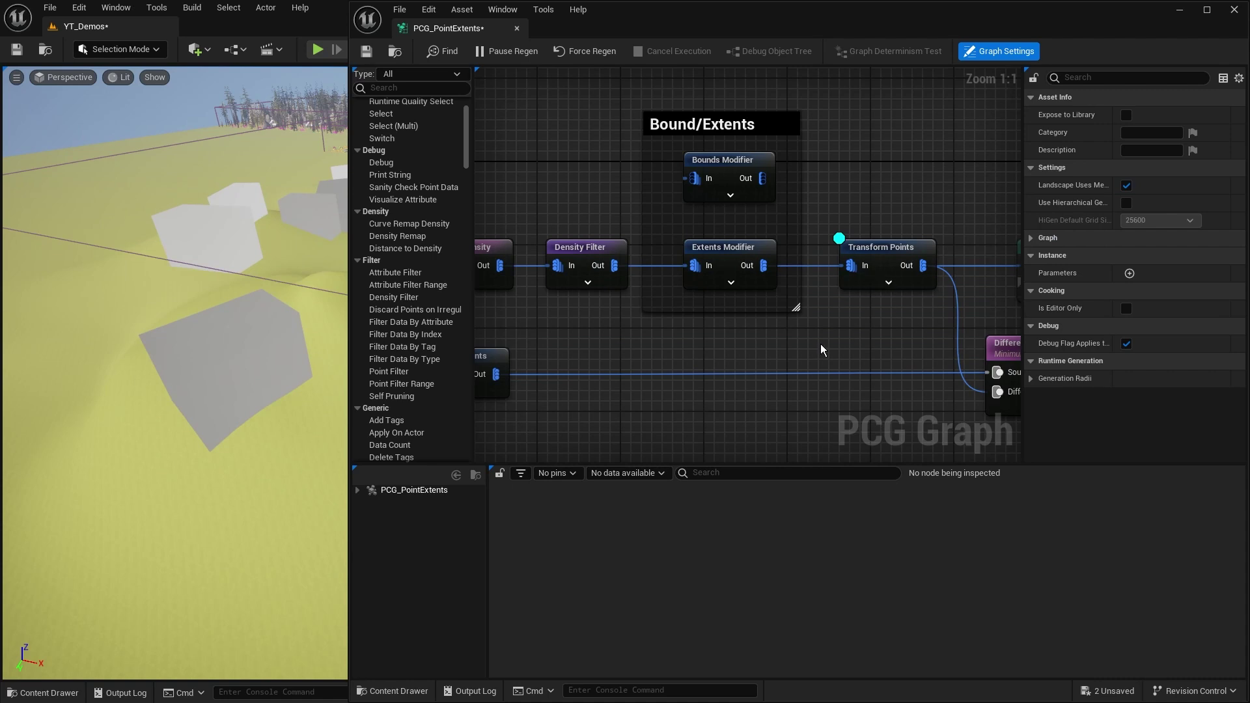
scroll(205, 381, "down", 10)
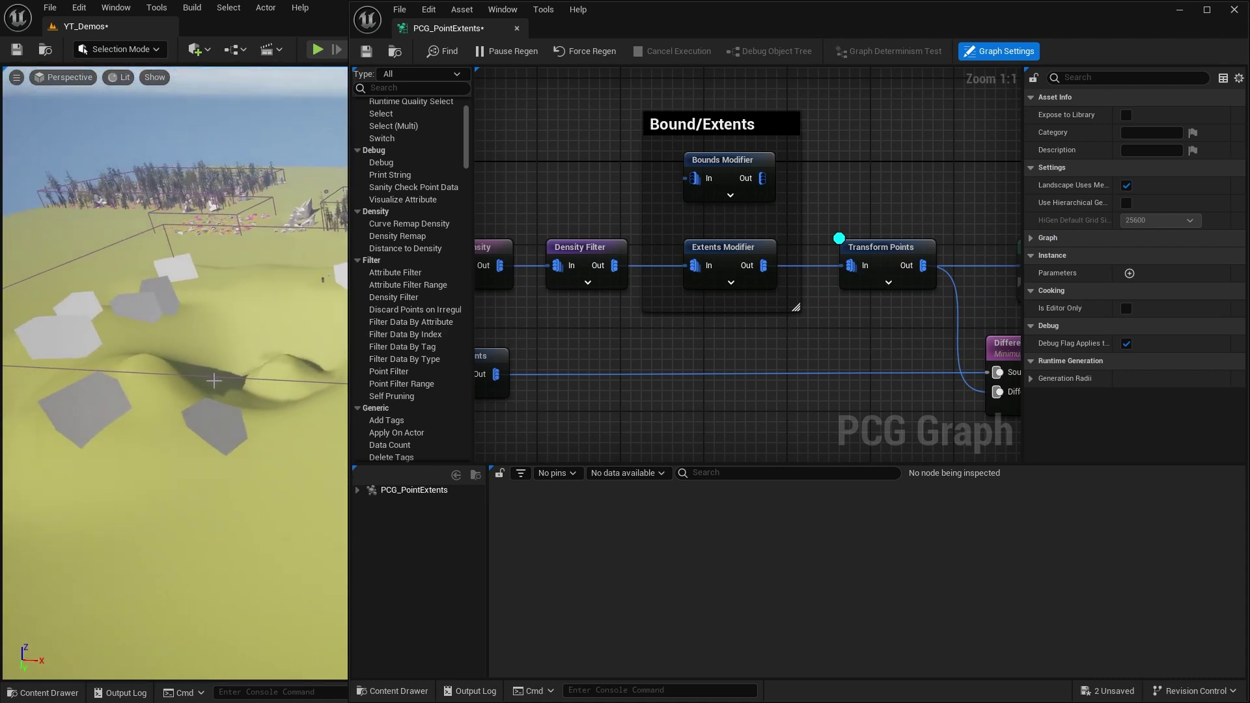
left_click(753, 257)
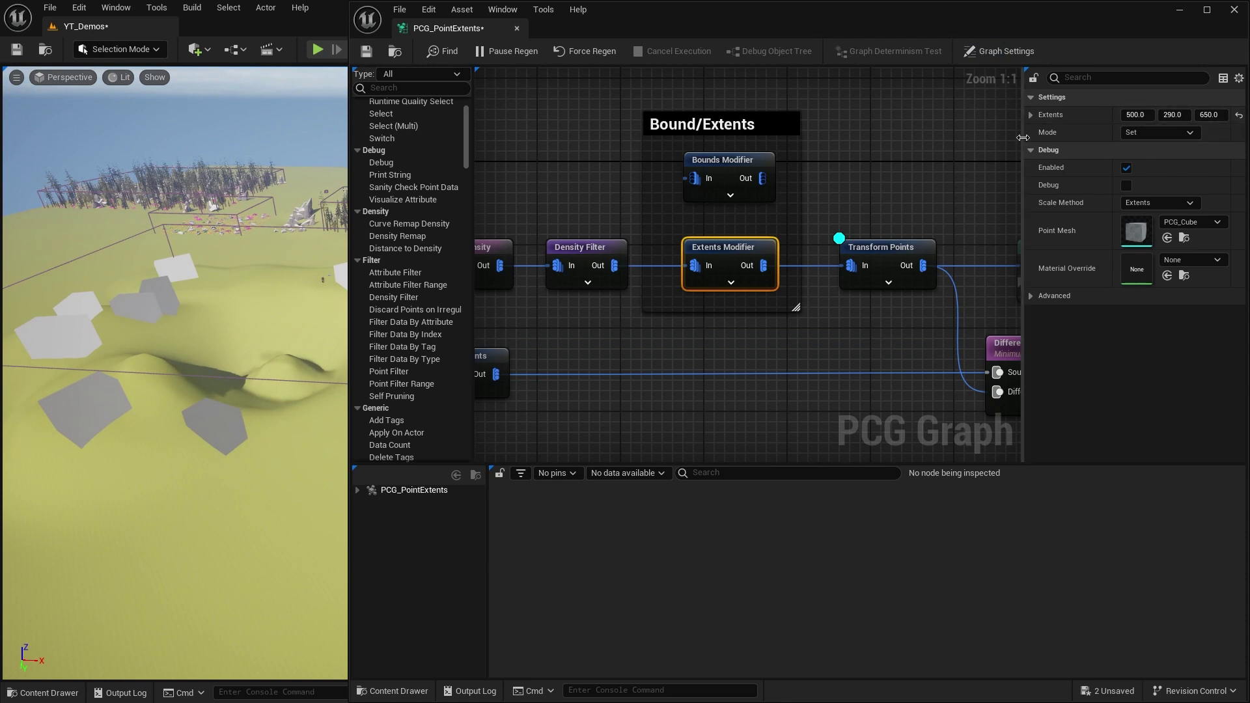
left_click_drag(1025, 150, 946, 150)
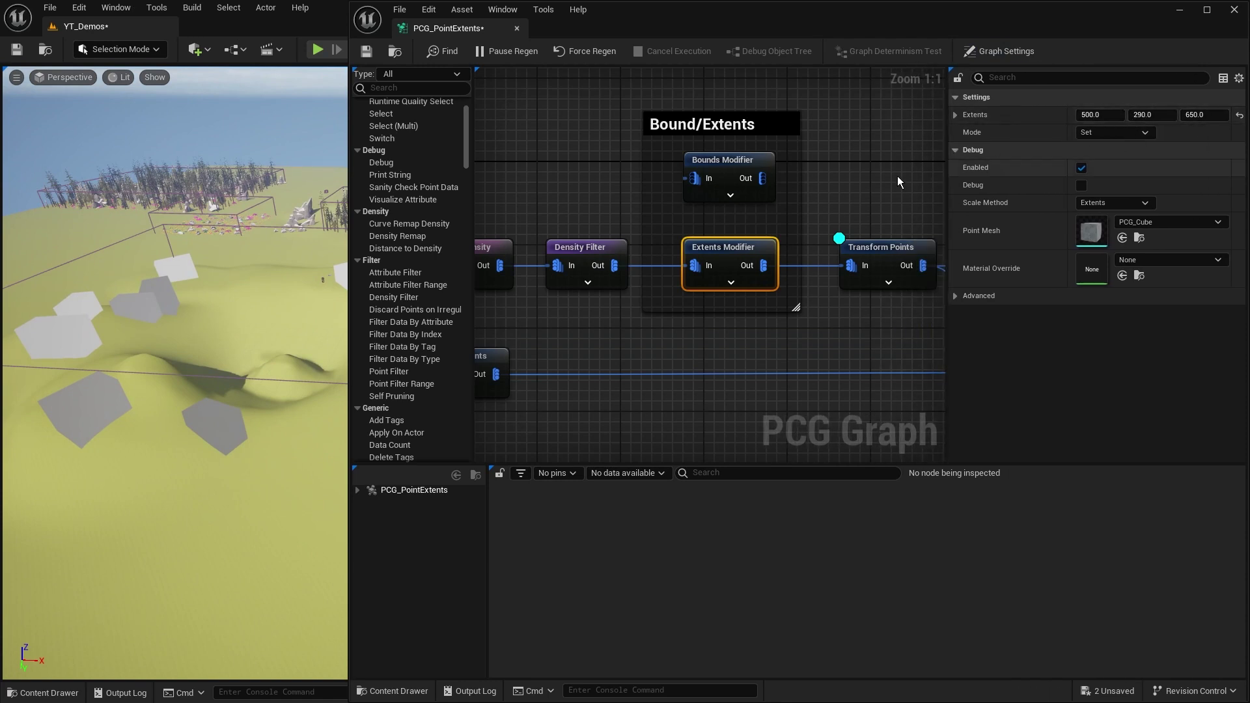
- Add a new Extents Modifier node and place it below the existing one in the Bound/Extents group
left_click(860, 157)
right_click(860, 158)
type("extents")
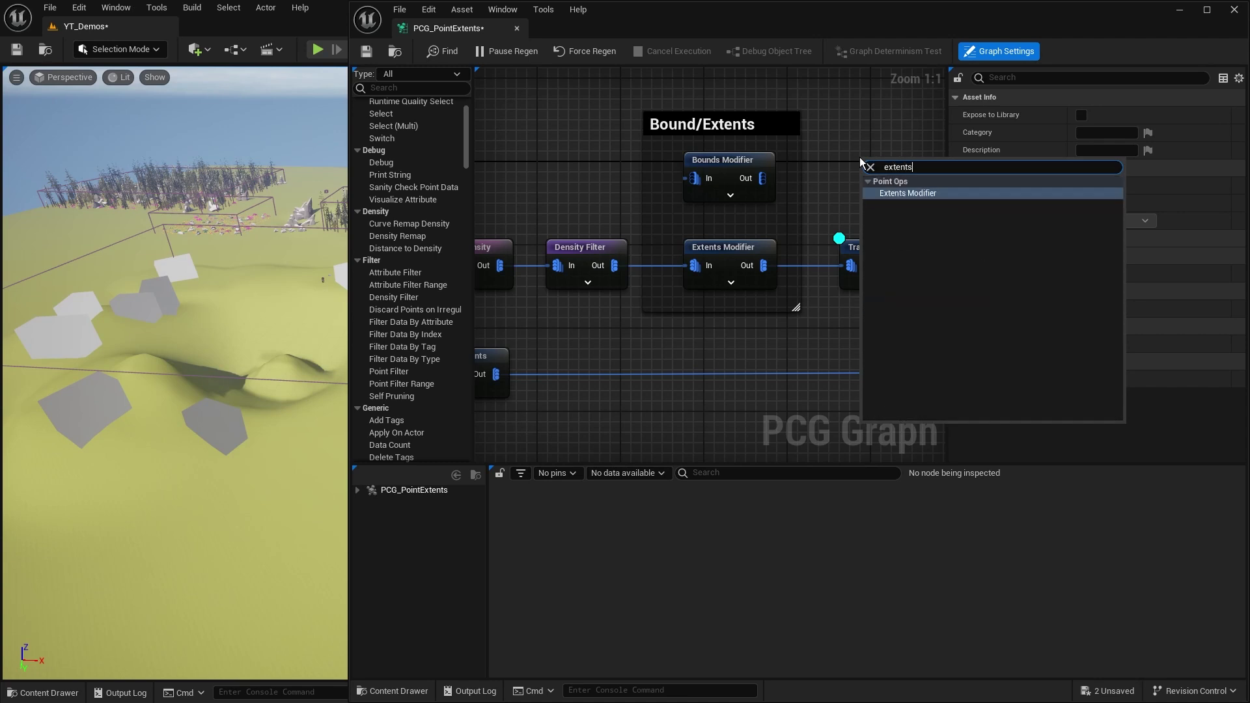
key("Return")
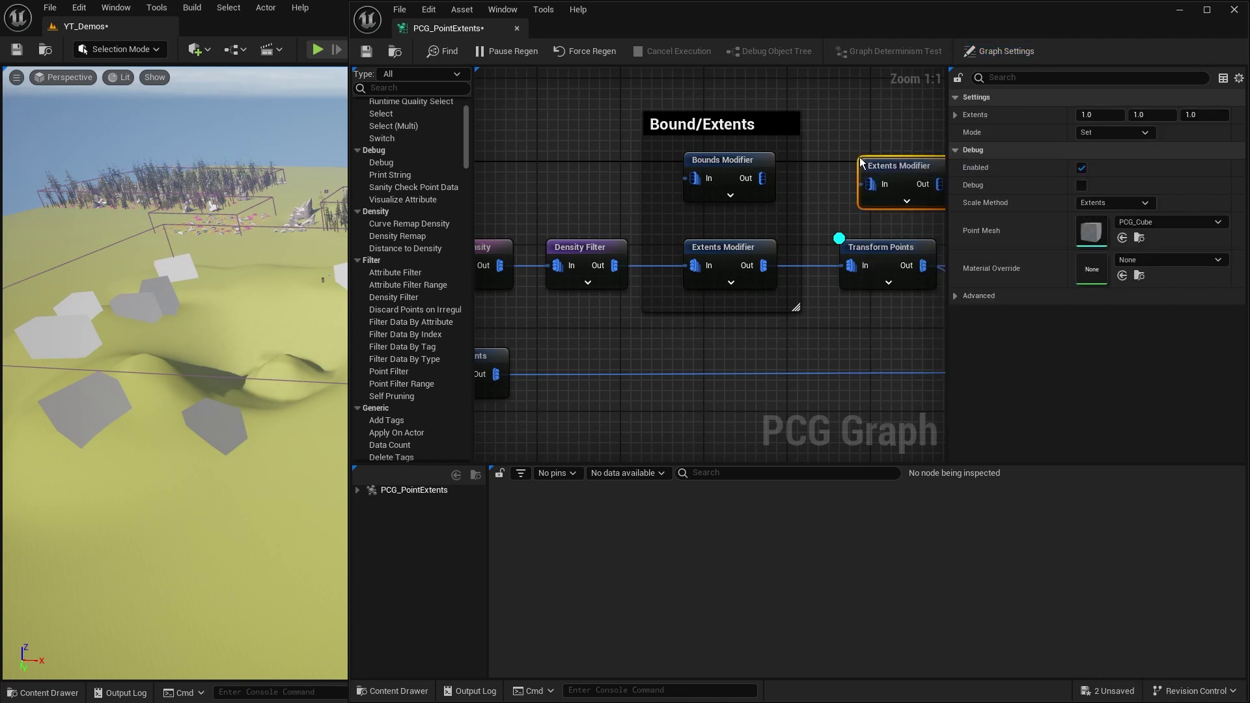
right_click_drag(894, 137, 821, 126)
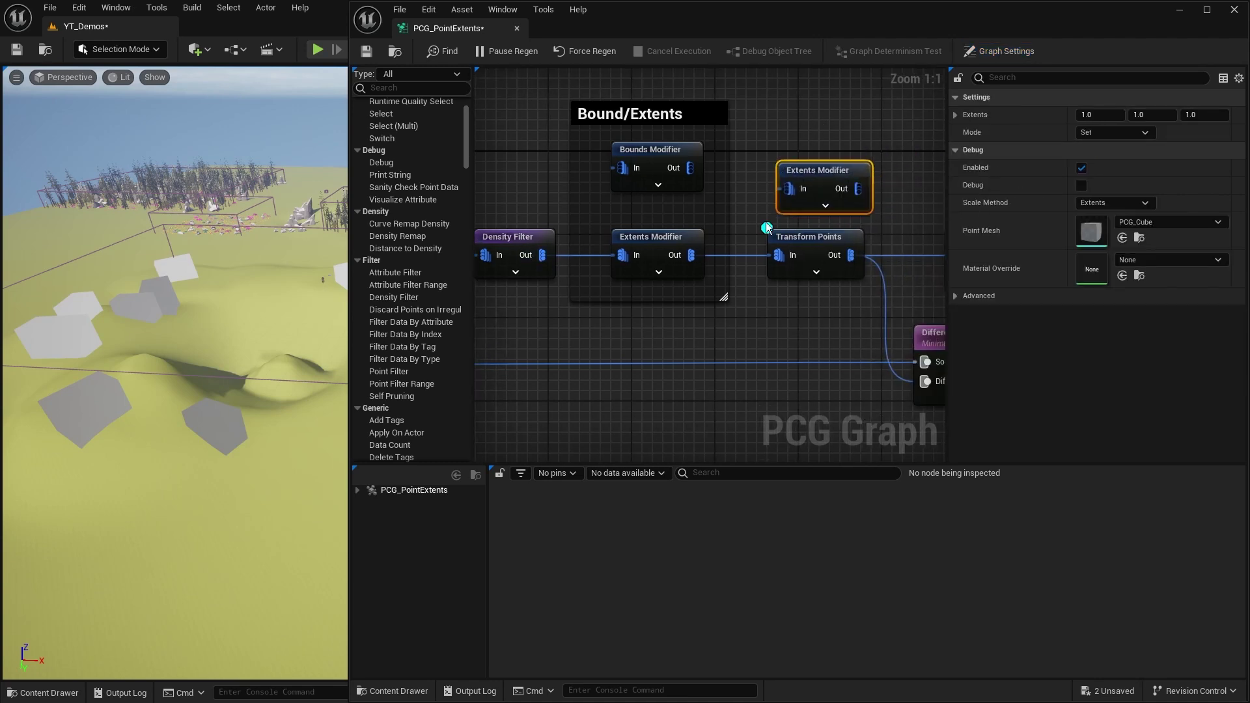
left_click_drag(828, 148, 653, 318)
- Wire the new Extents Modifier between the second Density Filter and Transform Points, and disconnect the old Extents Modifier
left_click_drag(536, 256, 778, 257)
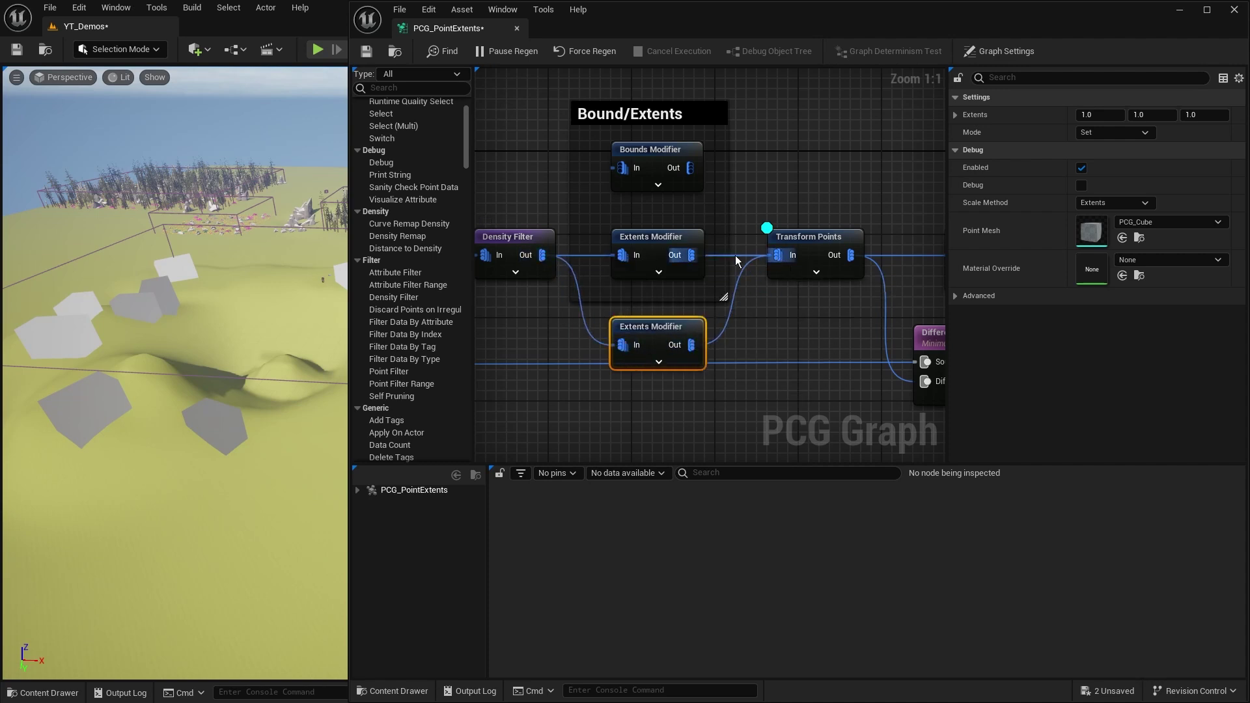
left_click(738, 256, "alt")
left_click(590, 256, "alt")
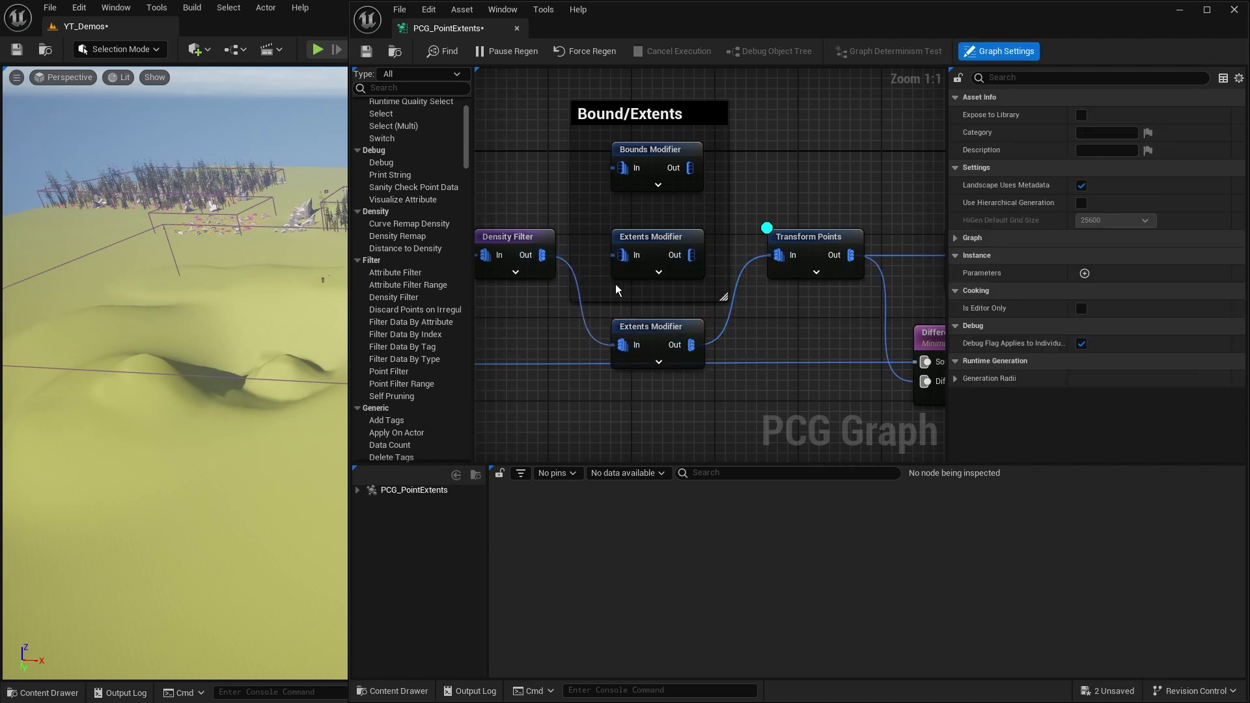
left_click(658, 335)
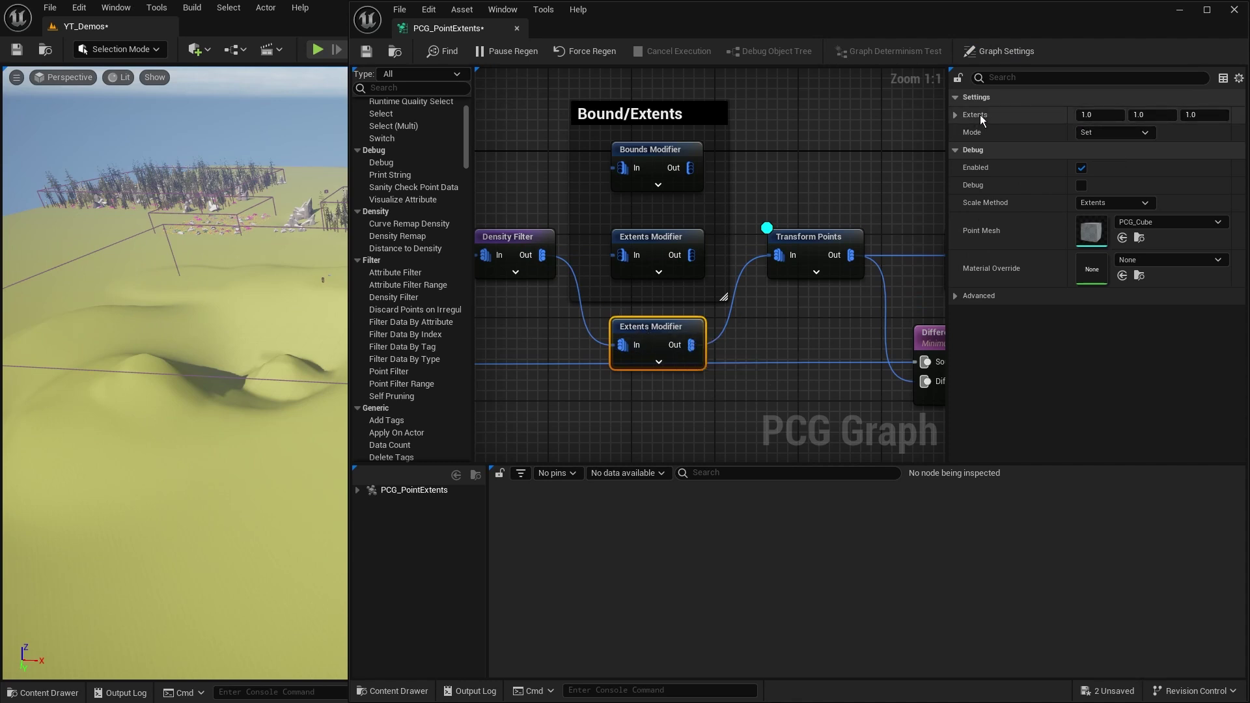
- Inspect the Point Extents setting of the Surface Sampler node
right_click_drag(534, 324, 859, 302)
right_click_drag(581, 318, 813, 314)
left_click(670, 319)
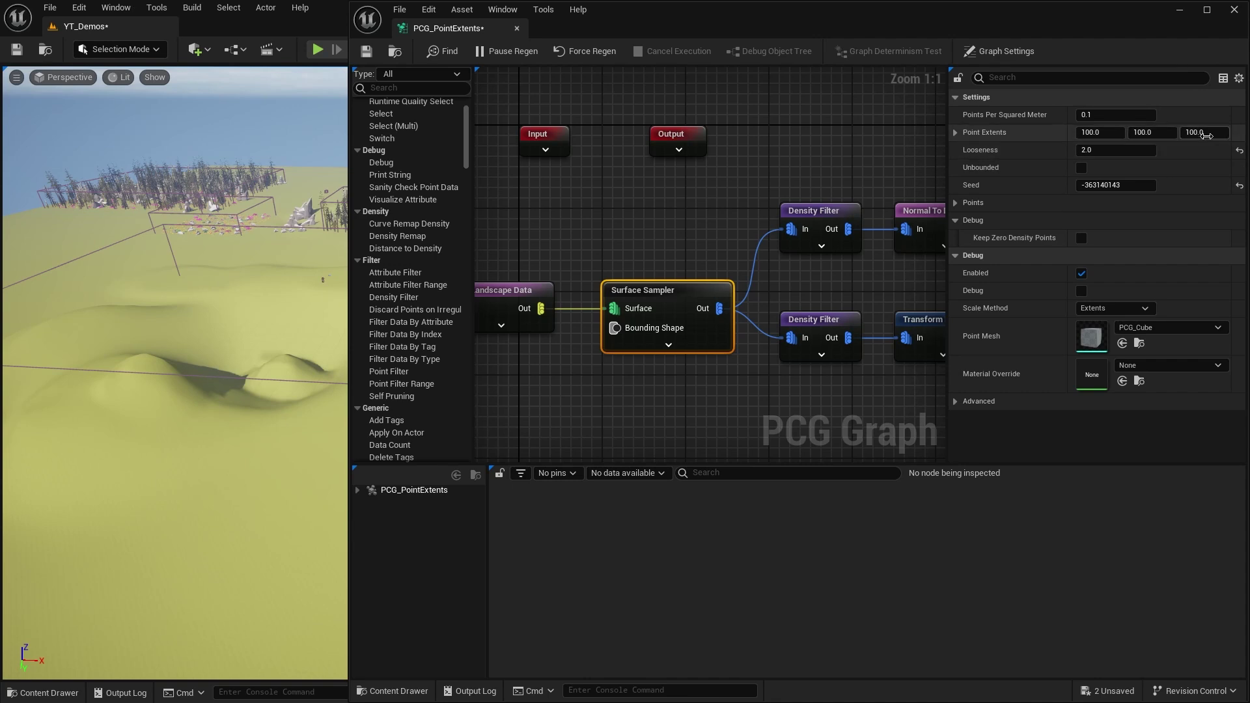
- Set the new Extents Modifier's extents to 100 on X, Y and Z
right_click_drag(859, 296, 678, 300)
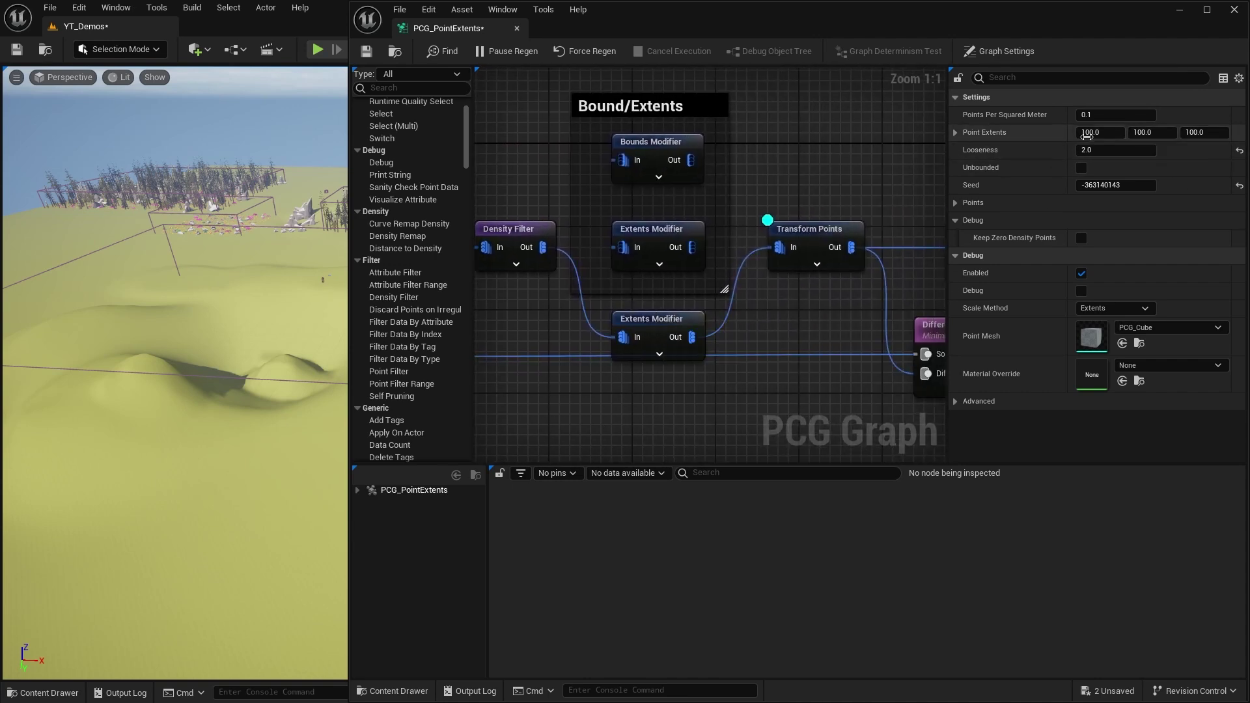
left_click(651, 325)
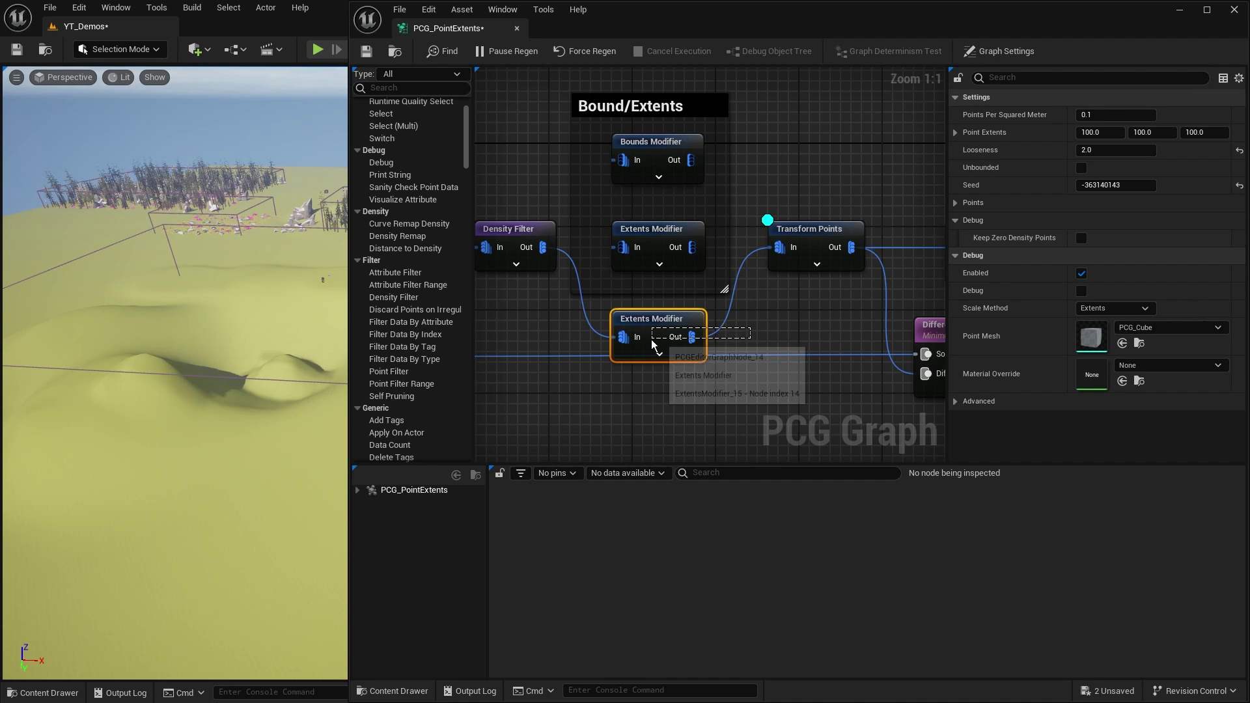
left_click(1085, 114)
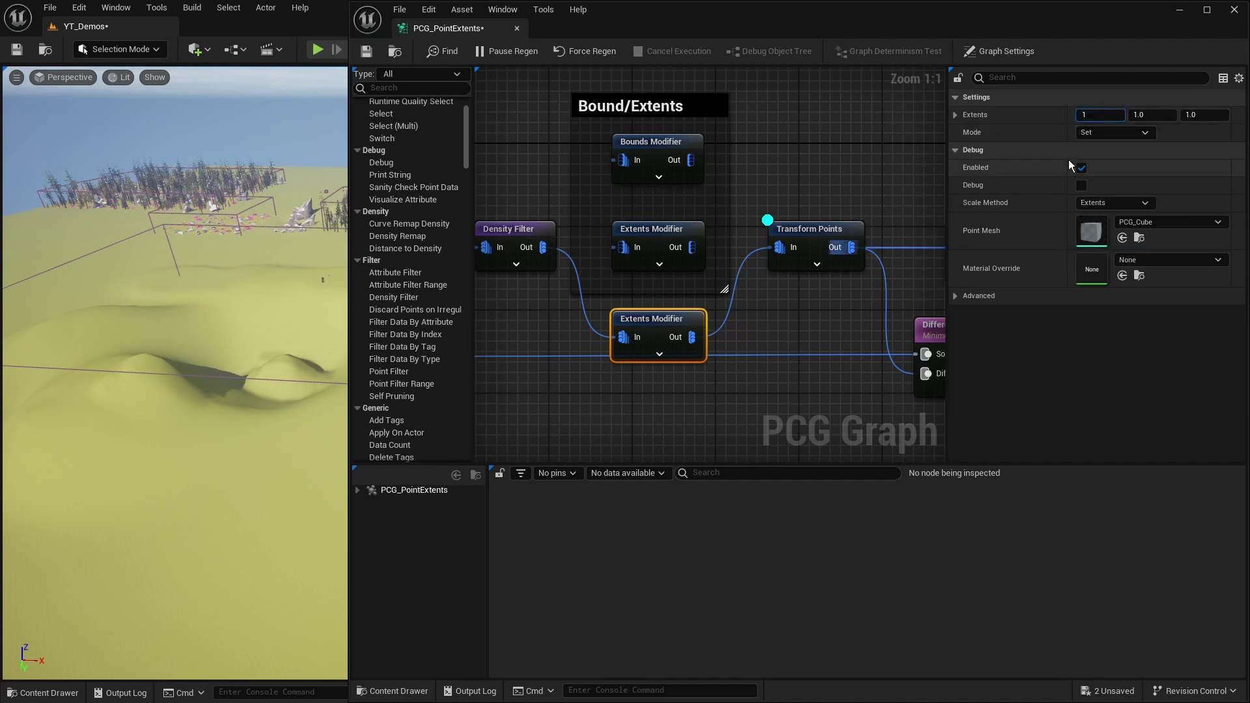
type("100")
key("Tab")
type("1")
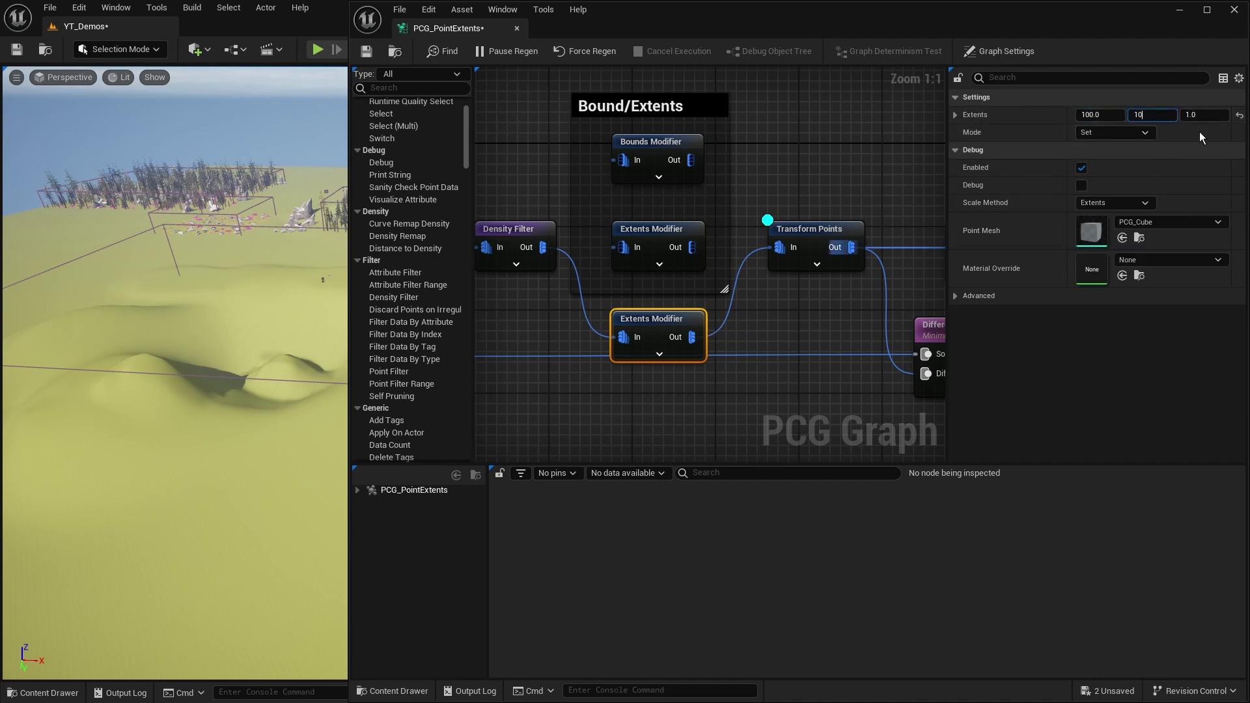
type("00")
key("Tab")
type("100")
key("Return")
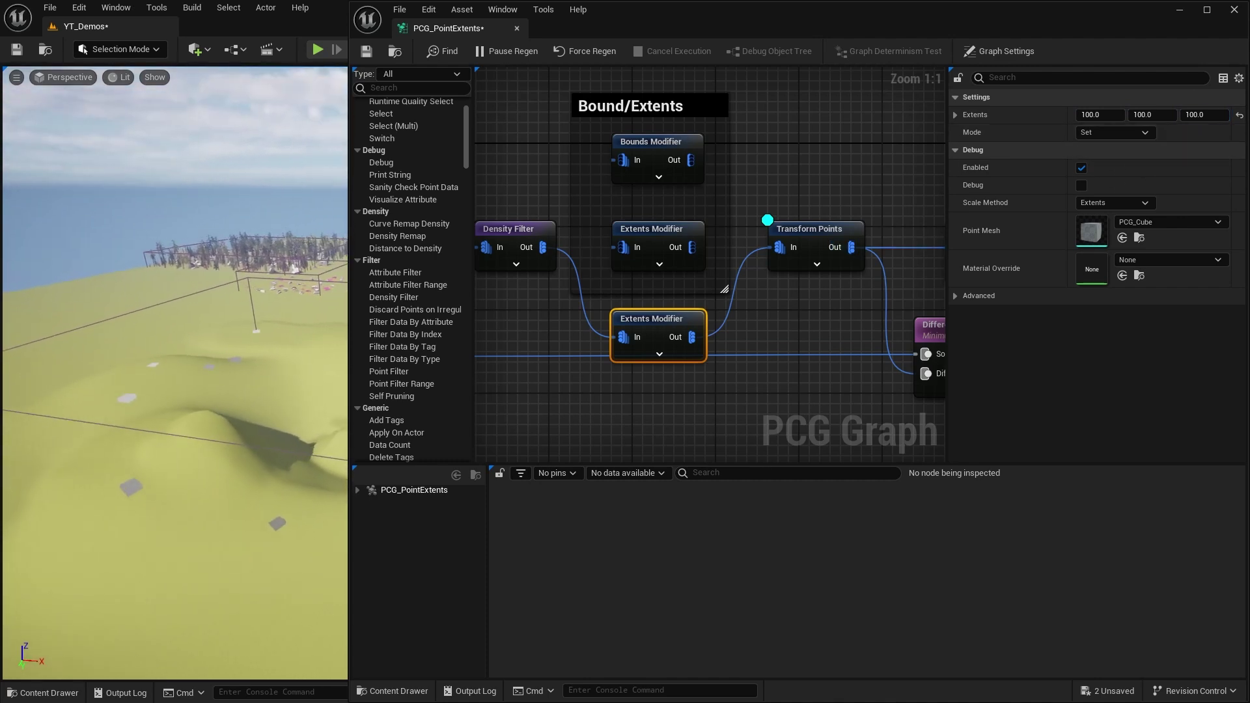
- Switch the debug display from Transform Points to the new Extents Modifier, toggling it against the Density Filter to compare point sizes
left_click(803, 264)
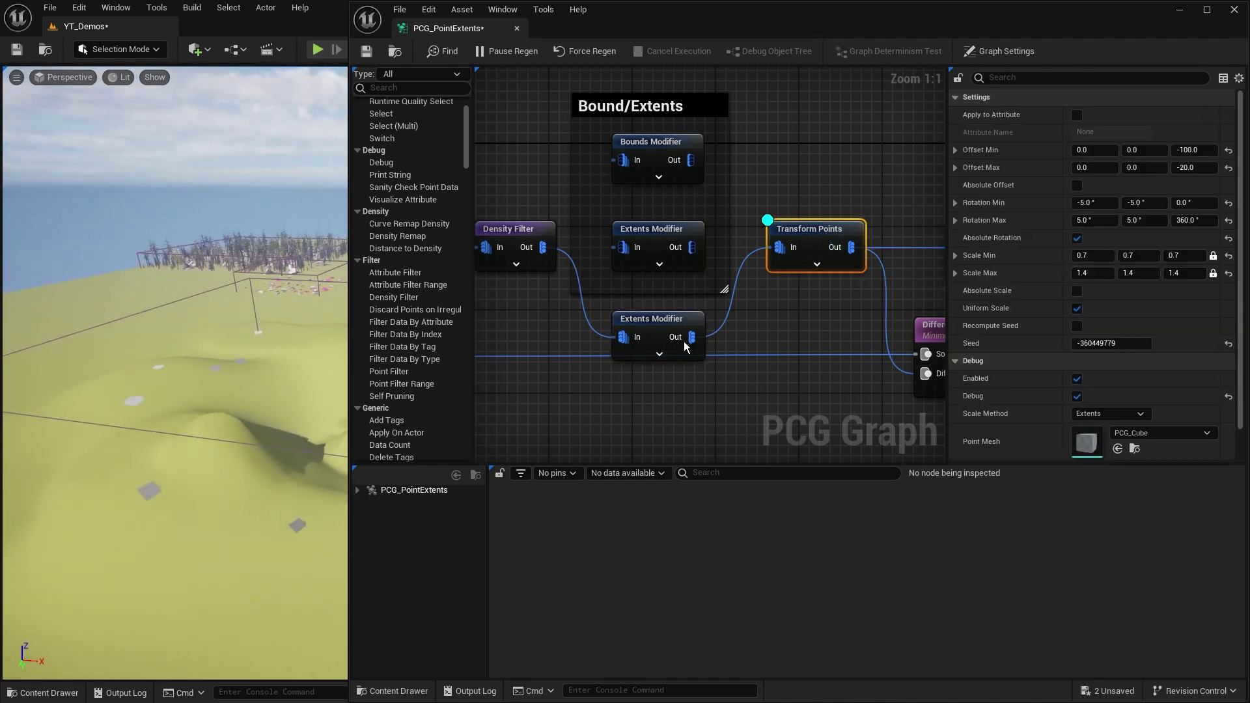
left_click(629, 346)
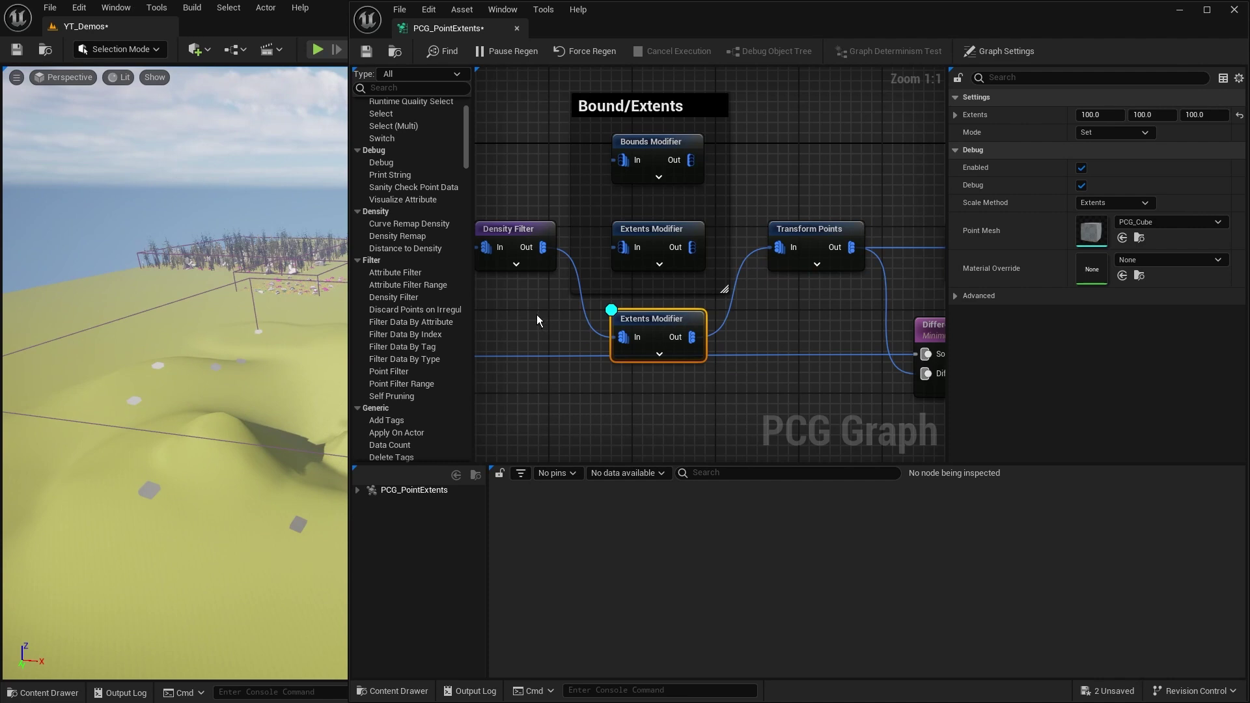
left_click(521, 236)
key("d")
left_click(662, 329)
key("d")
left_click_drag(547, 319, 507, 224)
key("d")
left_click(659, 345)
key("d")
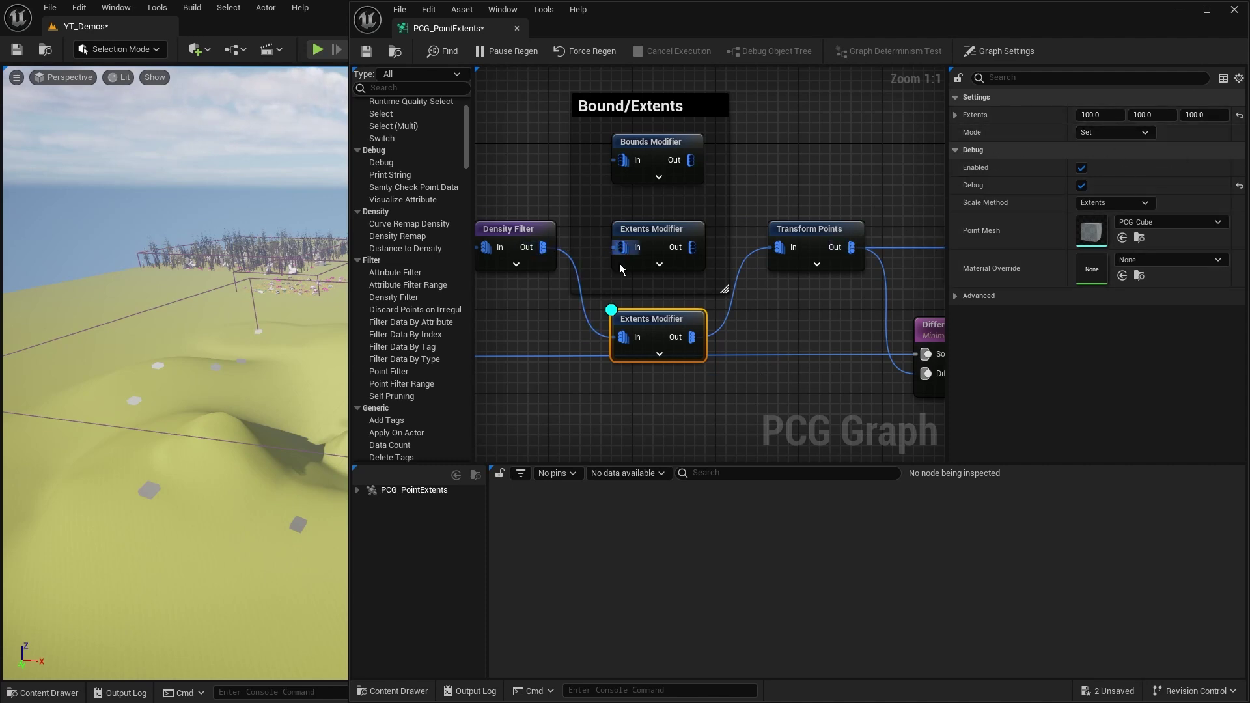
- Set the new Extents Modifier's X and Y extents to 1000
right_click_drag(127, 417, 238, 543)
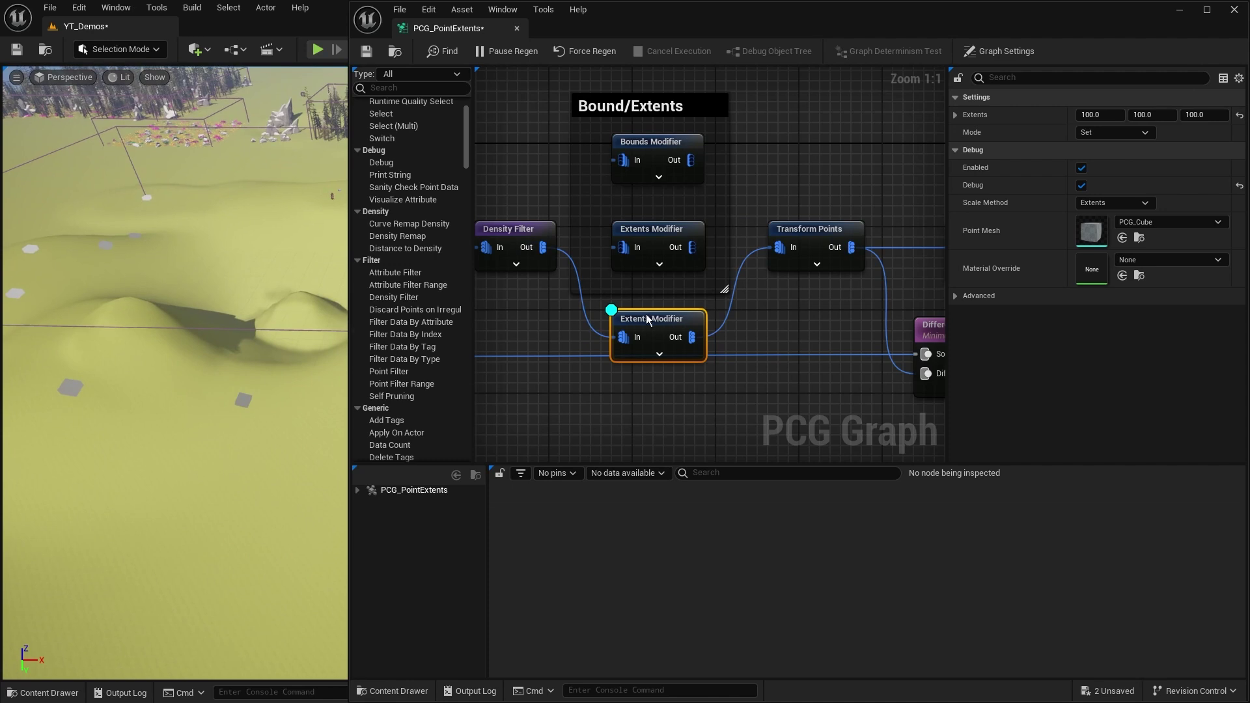
left_click(1097, 114)
left_click(1091, 115)
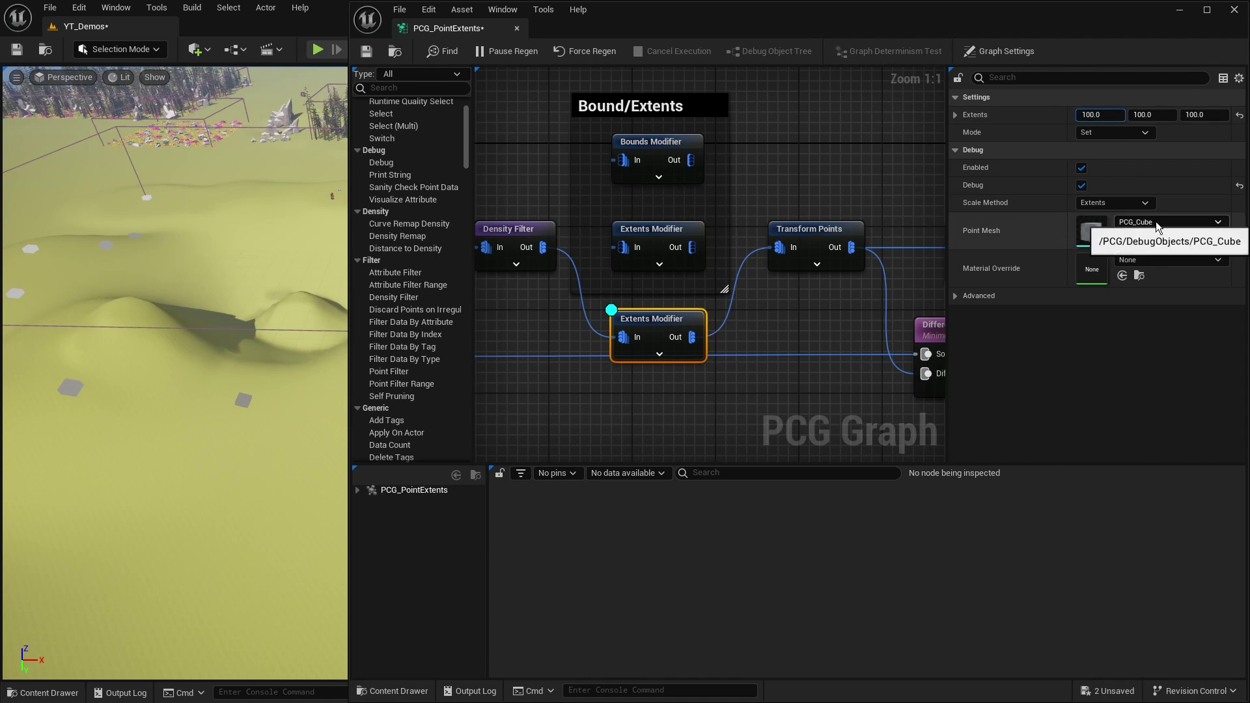
type("0")
key("Return")
right_click_drag(229, 411, 238, 444)
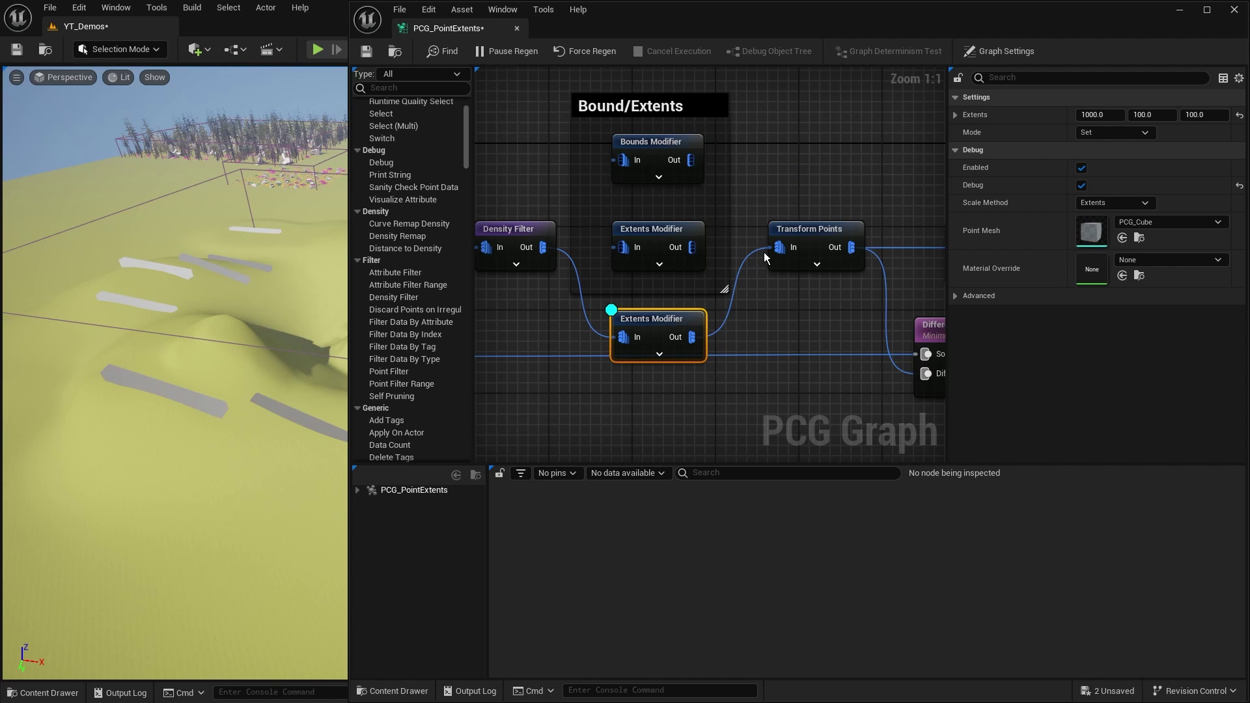
left_click(1146, 115)
type("1000")
key("Return")
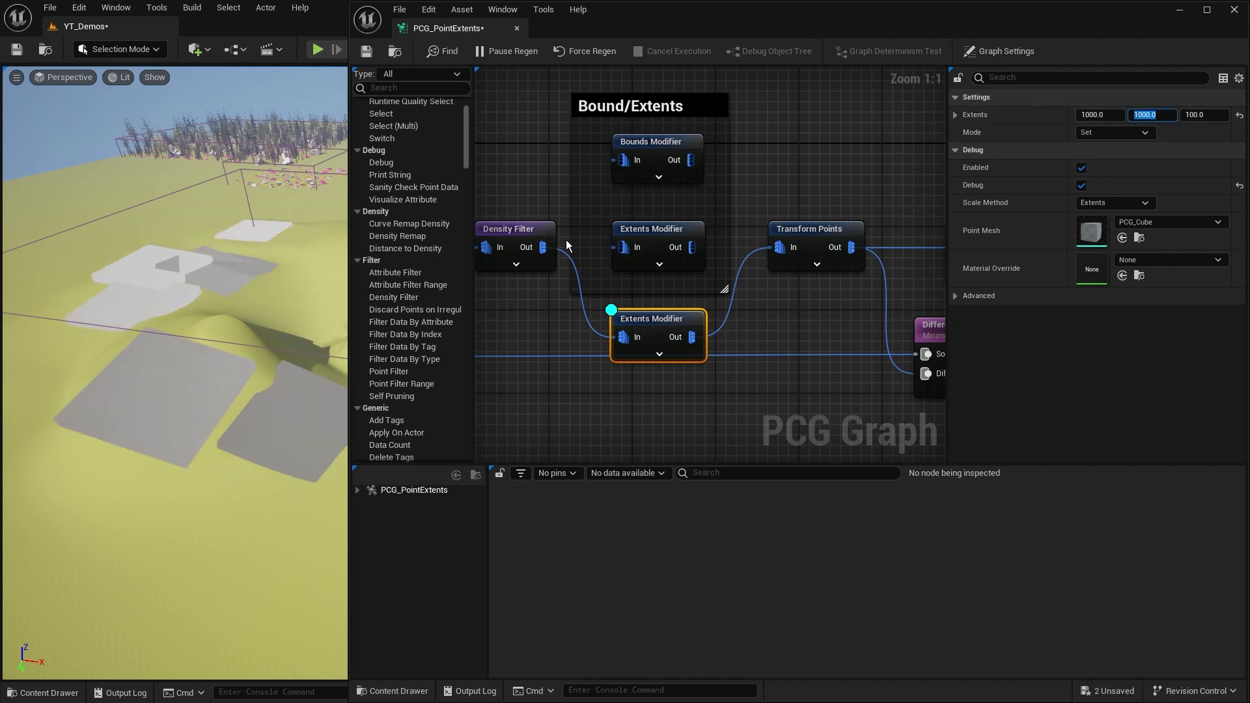
- Set the new Extents Modifier's Z extent to 200 while viewing the debug boxes from the side
right_click_drag(241, 419, 253, 417)
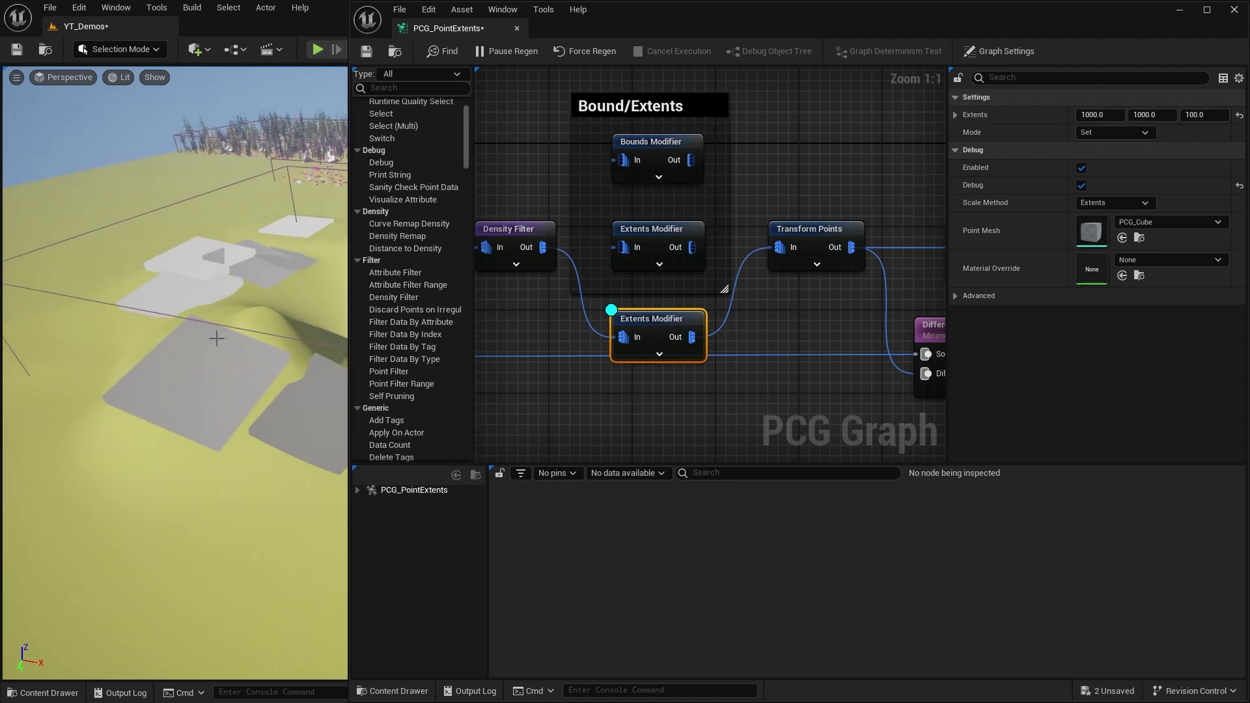
right_click_drag(241, 391, 306, 355)
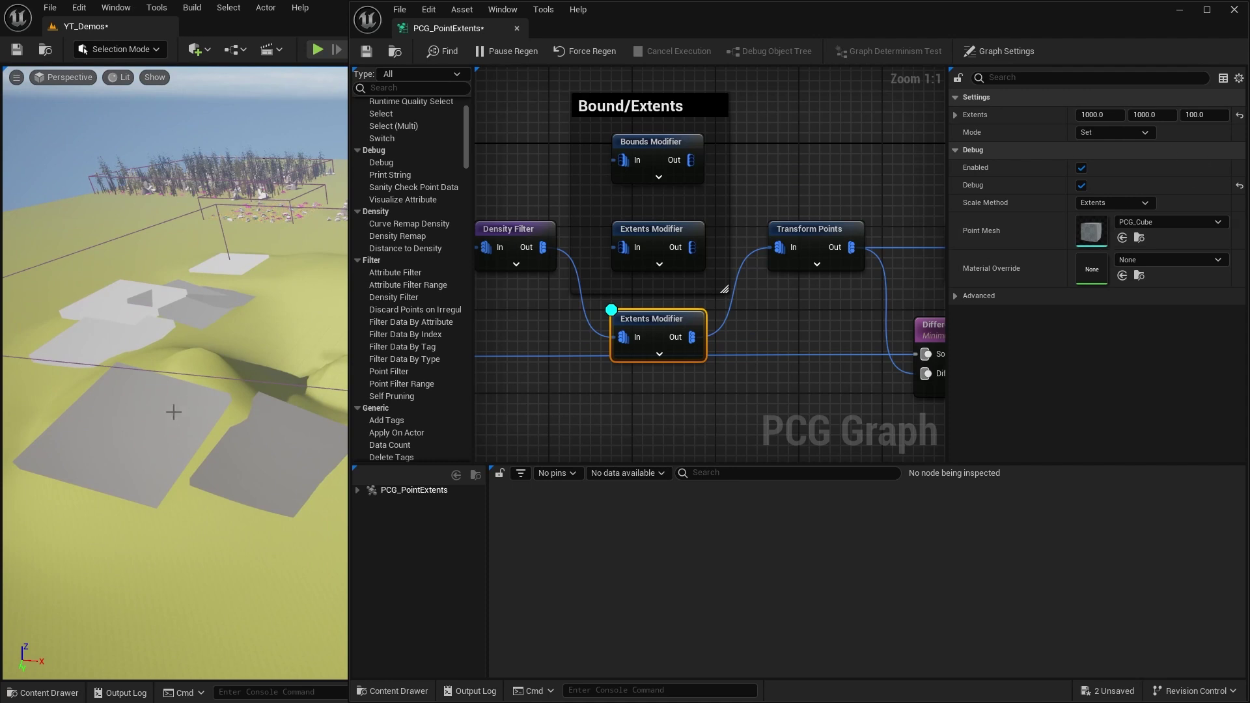
right_click_drag(205, 415, 288, 440)
key("w")
left_click(1204, 115)
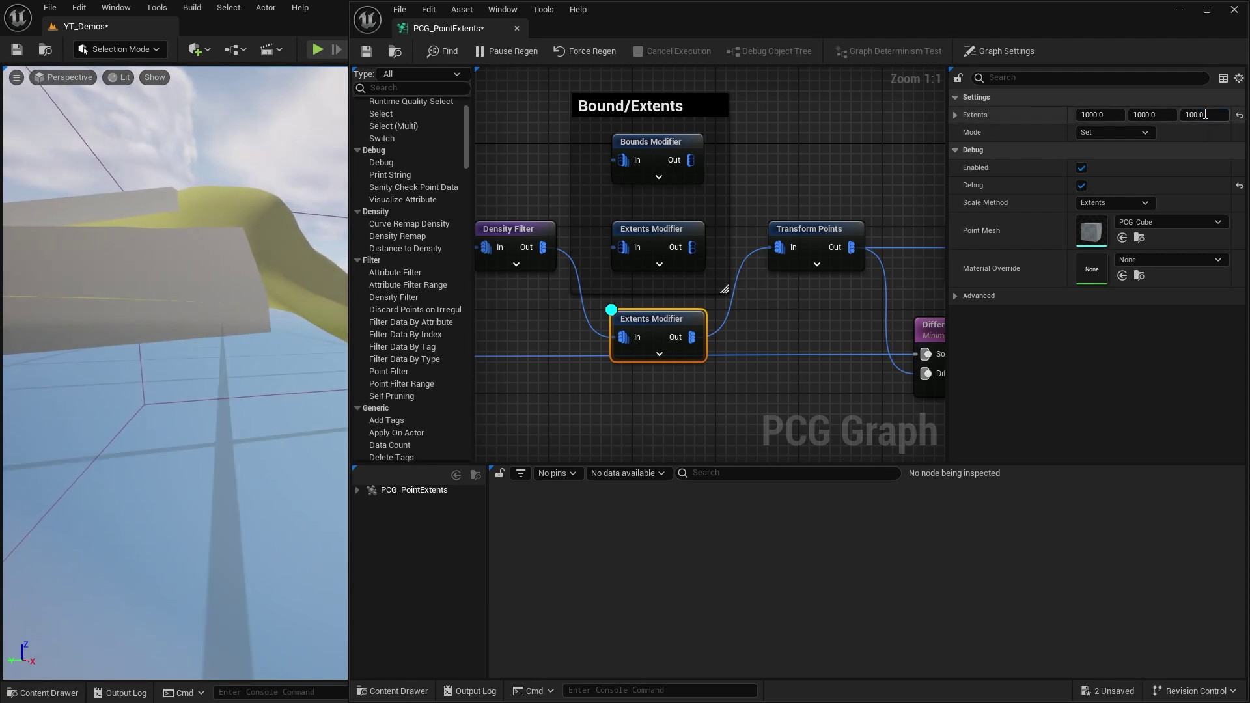
type("200")
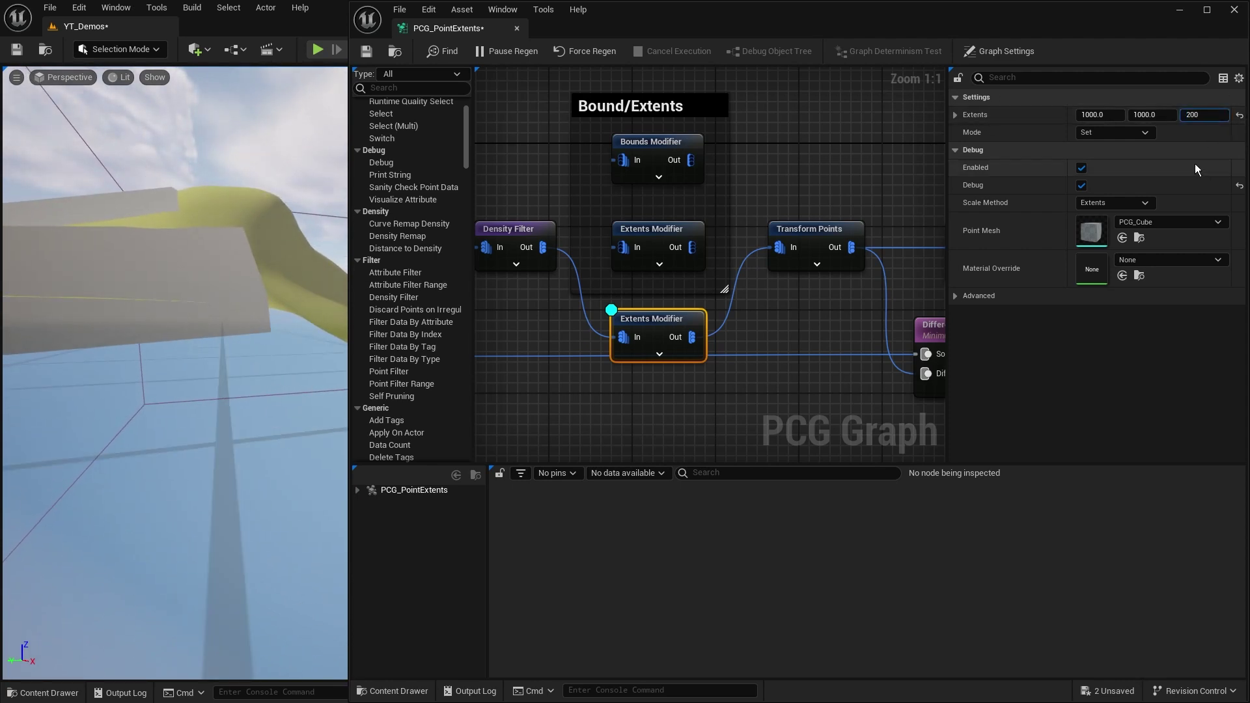
key("Return")
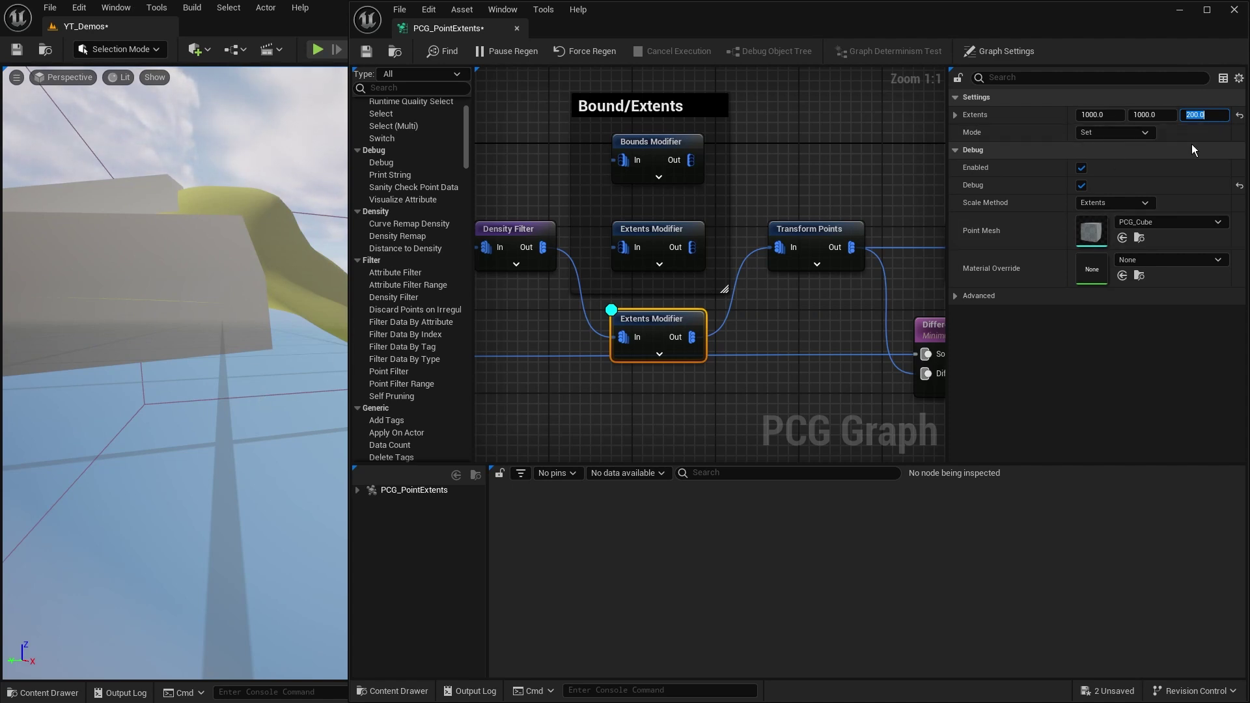
- Set the new Extents Modifier's Z extent to 1000 and examine the debug boxes in the level
type("1000")
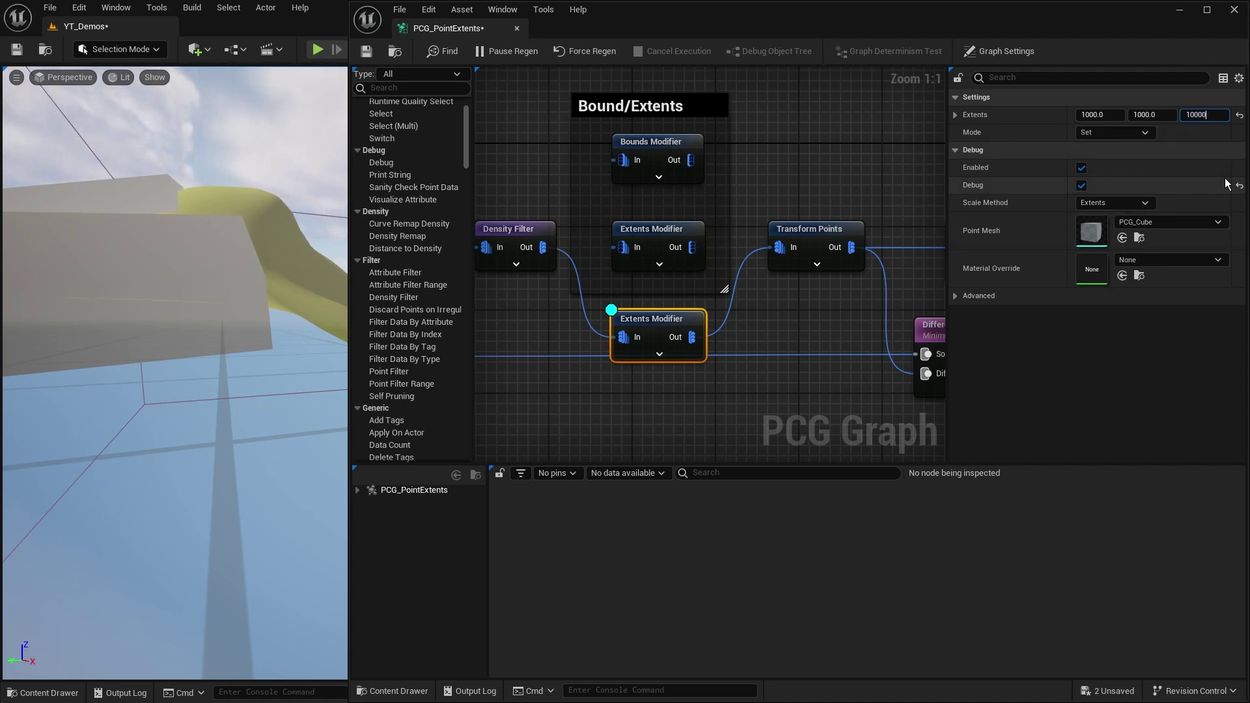
key("Return")
right_click_drag(251, 384, 284, 345)
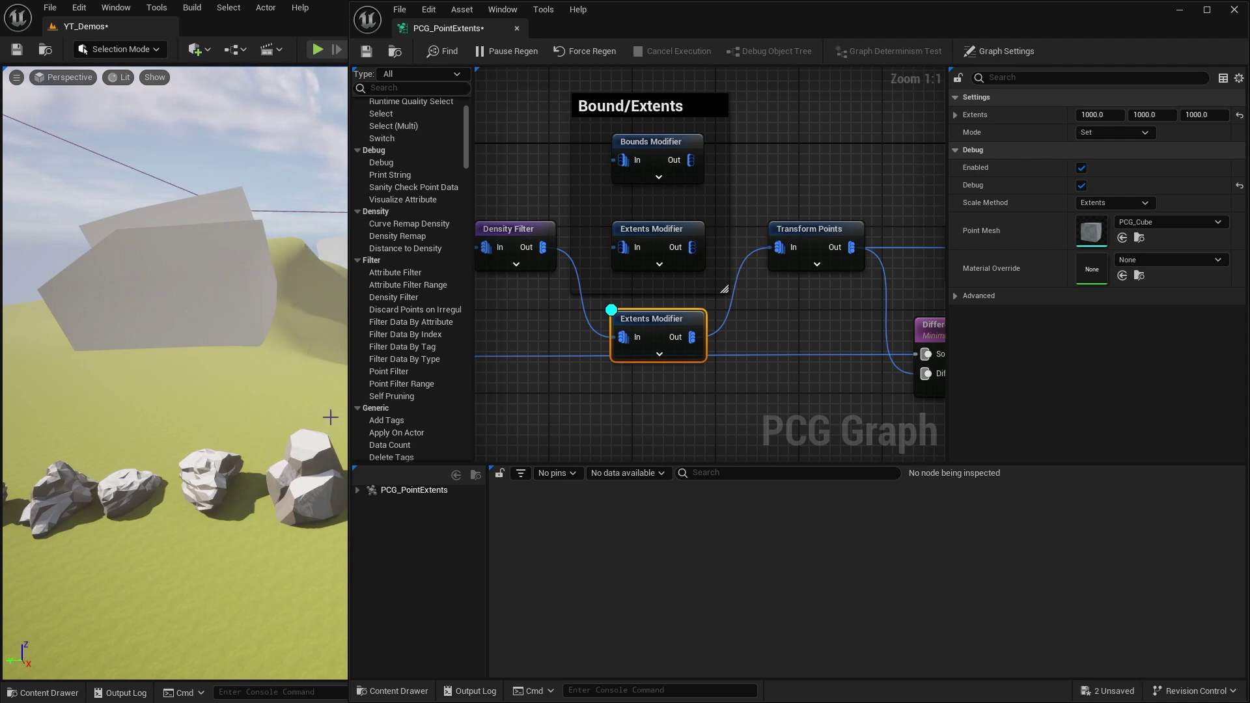
mouse_move(234, 389)
right_mouse_down()
mouse_move(234, 293)
mouse_move(234, 424)
mouse_move(211, 384)
mouse_move(211, 399)
right_mouse_up()
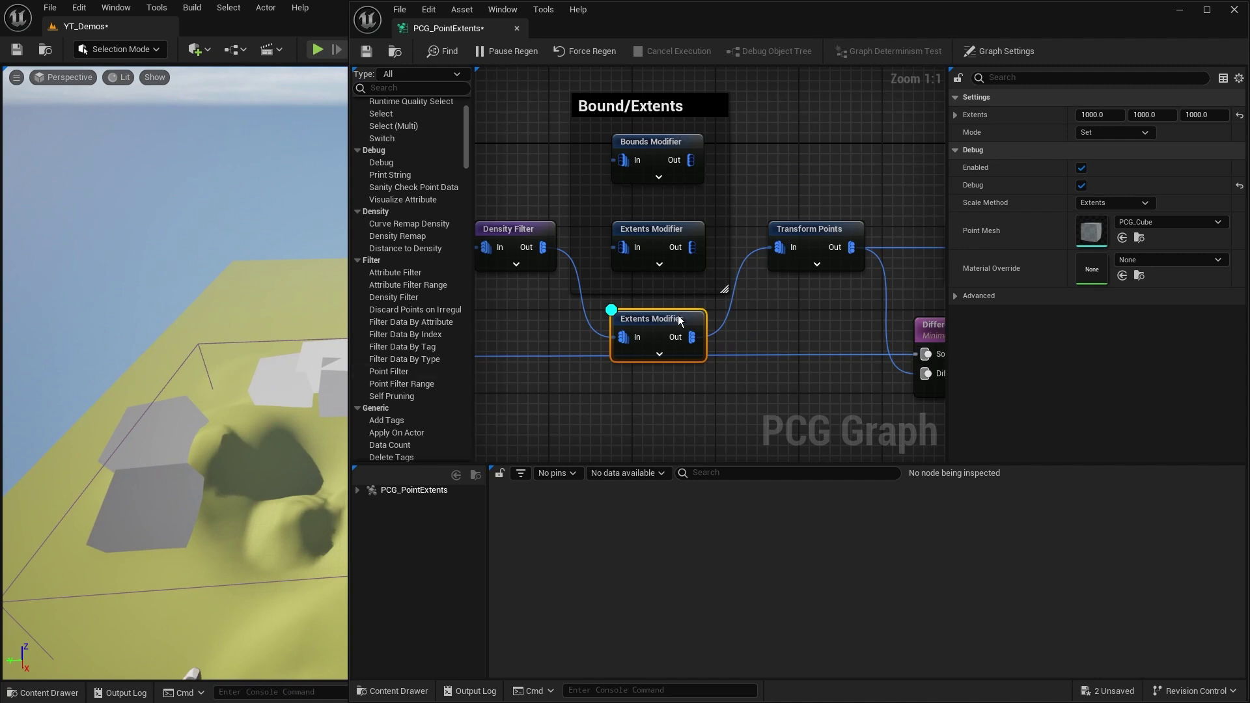
- Delete the new Extents Modifier, wire the original one between Density Filter and Transform Points, and enable its debug display
left_click_drag(543, 247, 779, 248)
key("Delete")
left_click(657, 233)
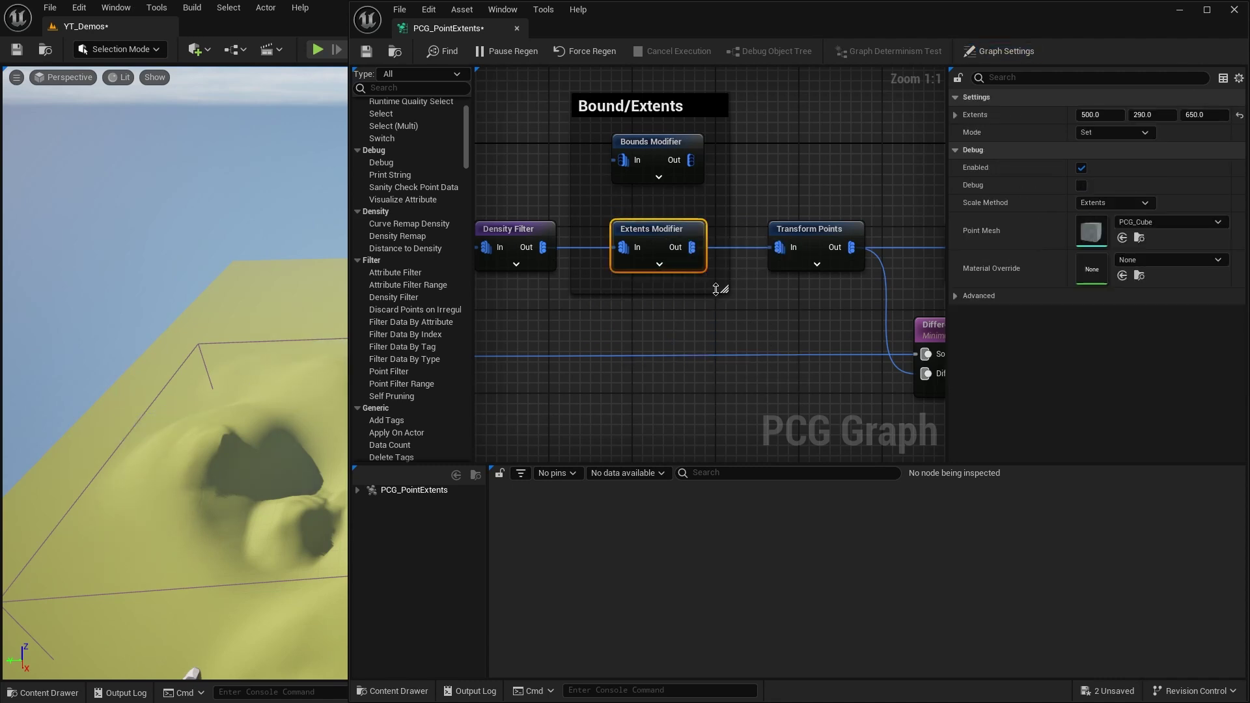
right_click_drag(212, 480, 325, 469)
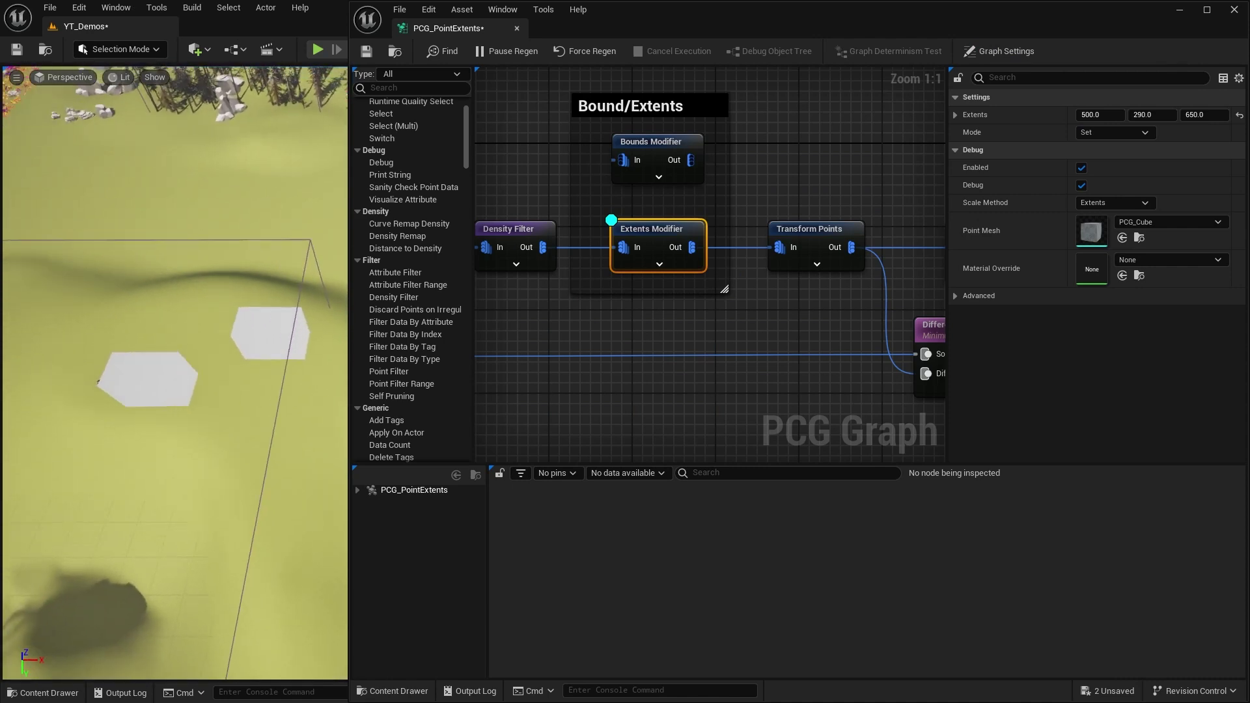
- Enable the Static Mesh Spawner fed by Transform Points and examine a spawned rock against its debug box
right_click_drag(861, 192, 729, 206)
left_click(713, 270)
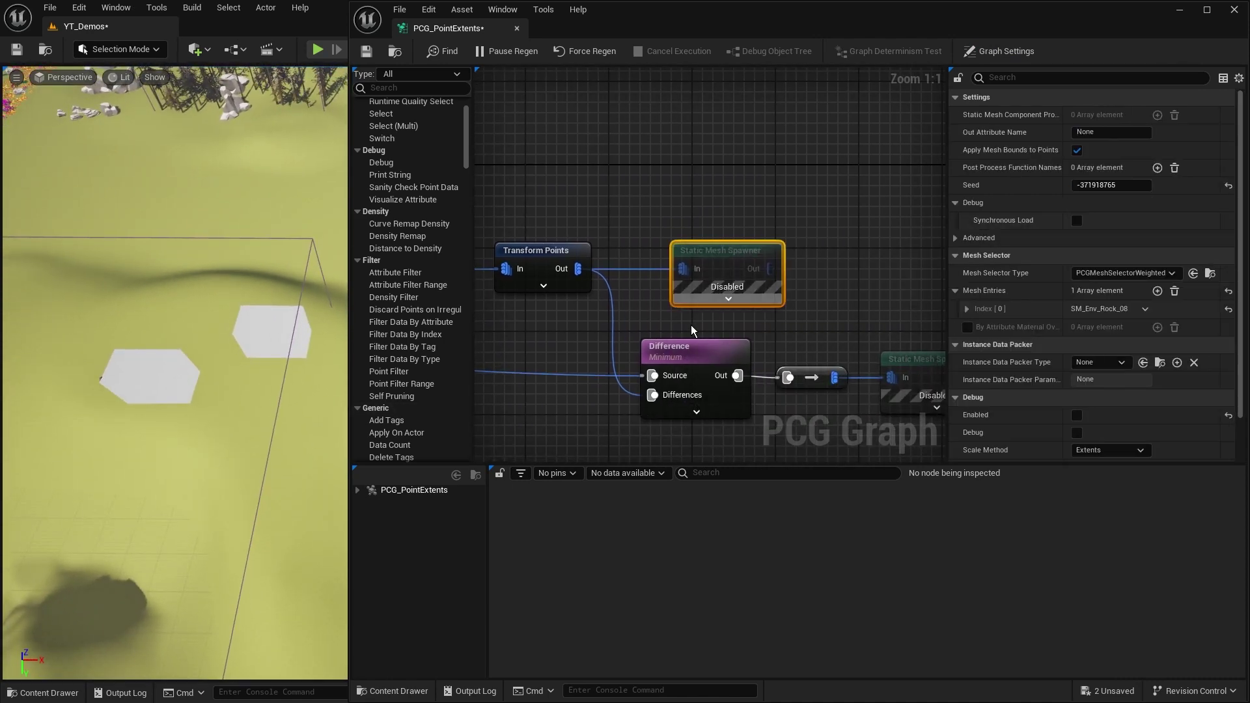
key("e")
mouse_move(287, 412)
right_mouse_down()
mouse_move(183, 339)
mouse_move(306, 430)
mouse_move(264, 417)
right_mouse_up()
right_click_drag(201, 444, 210, 406)
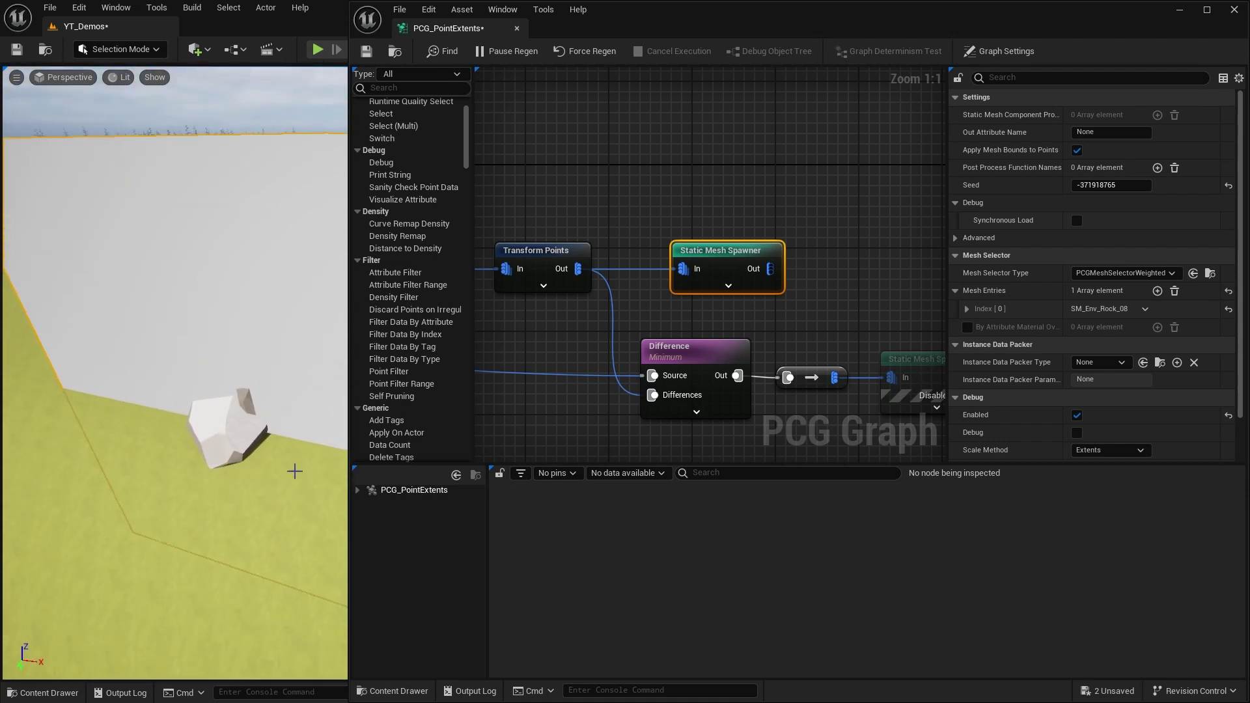
right_click_drag(295, 471, 273, 499)
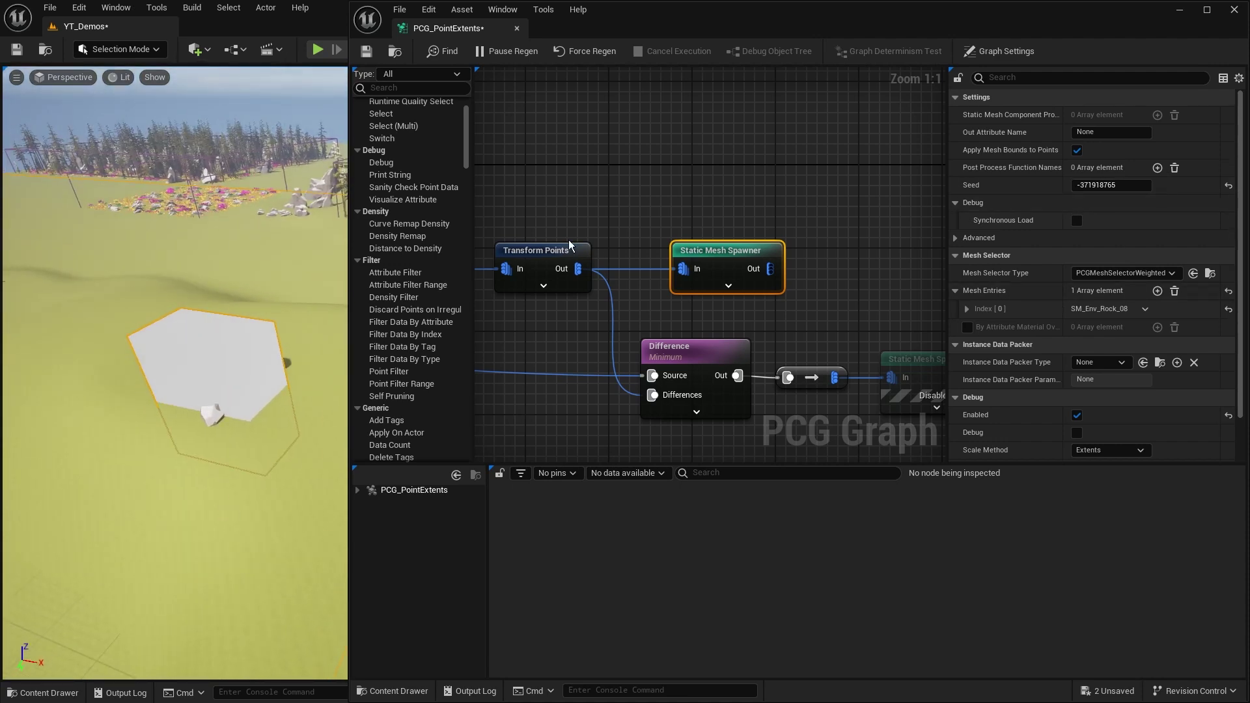
- Inspect the original Extents Modifier's extents and compare its debug boxes with the spawned rocks from several angles
left_click(564, 212)
right_click_drag(535, 197, 856, 172)
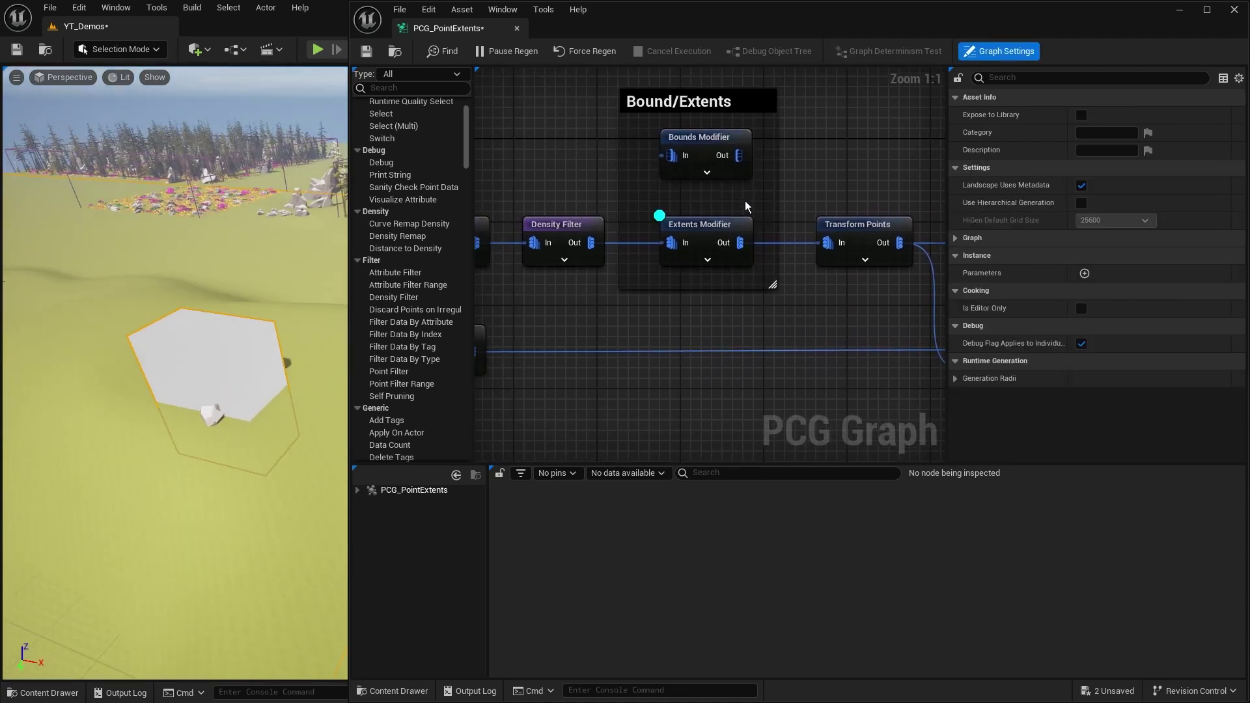
left_click(730, 225)
right_click_drag(285, 435, 235, 382)
key("w")
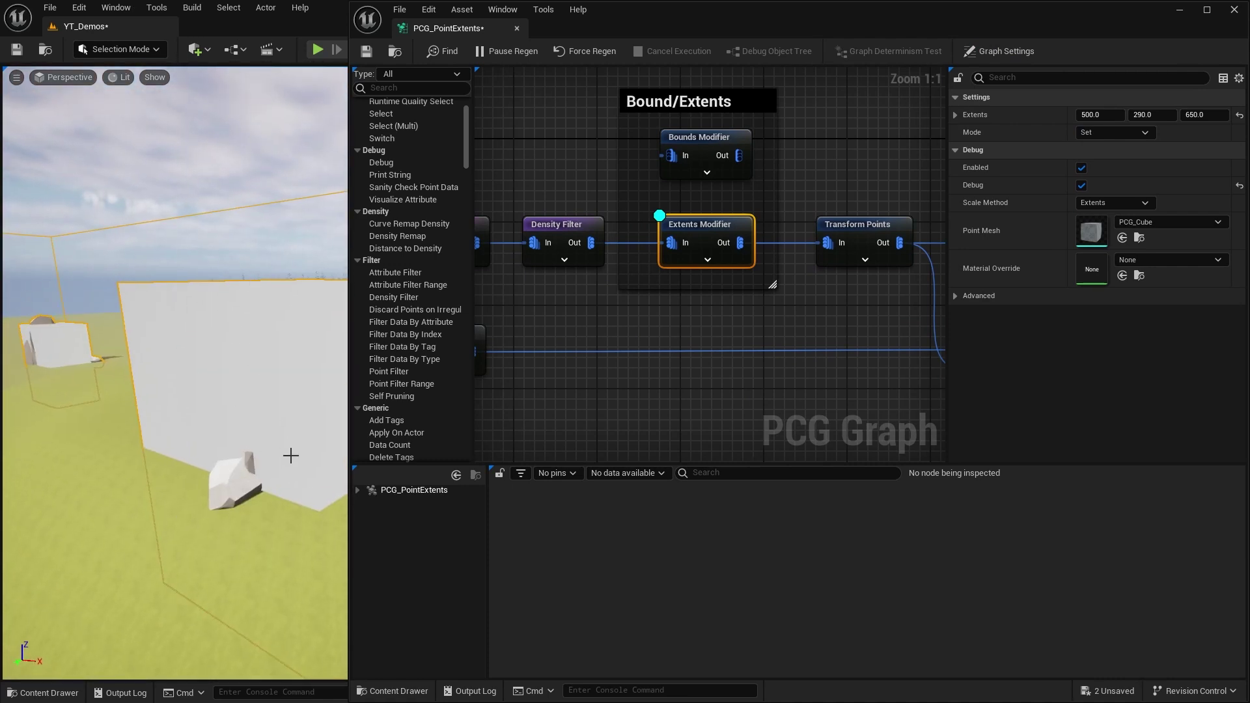
right_click_drag(291, 456, 226, 466)
key("e")
right_click_drag(181, 412, 184, 397)
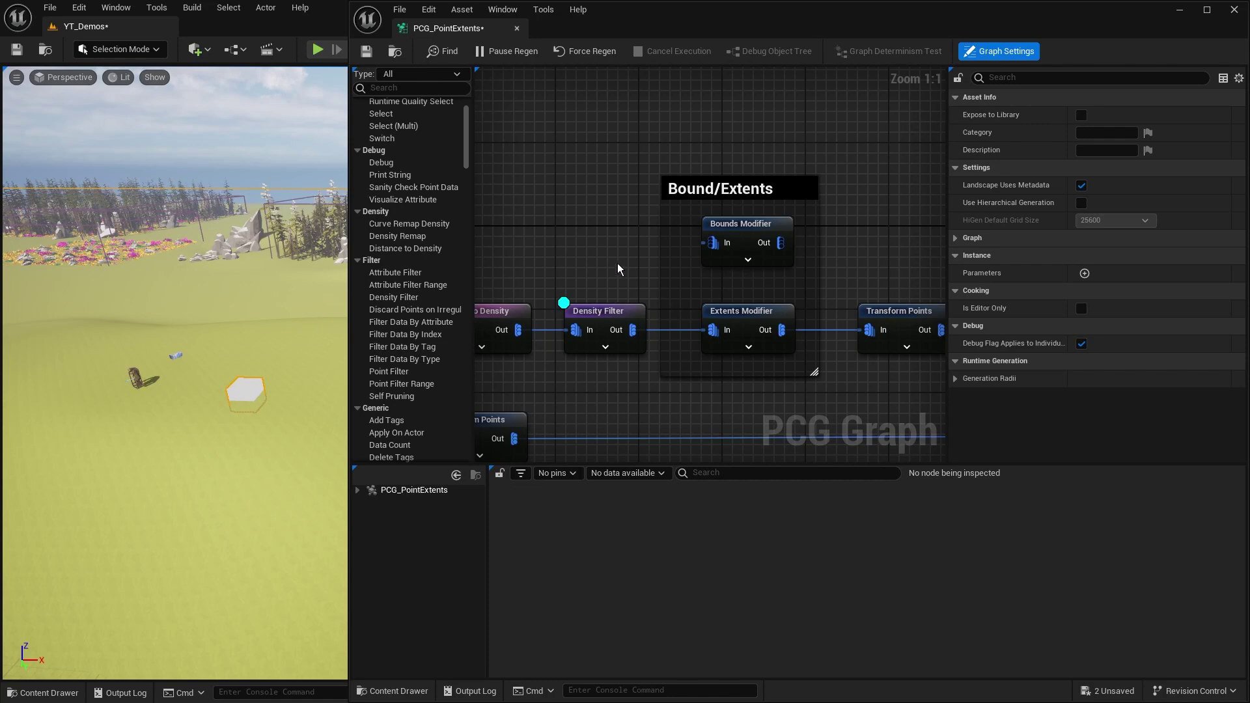
- Compare the Density Filter's point size with the Extents Modifier's by turning the modifier's debug display on and off
left_click(596, 342)
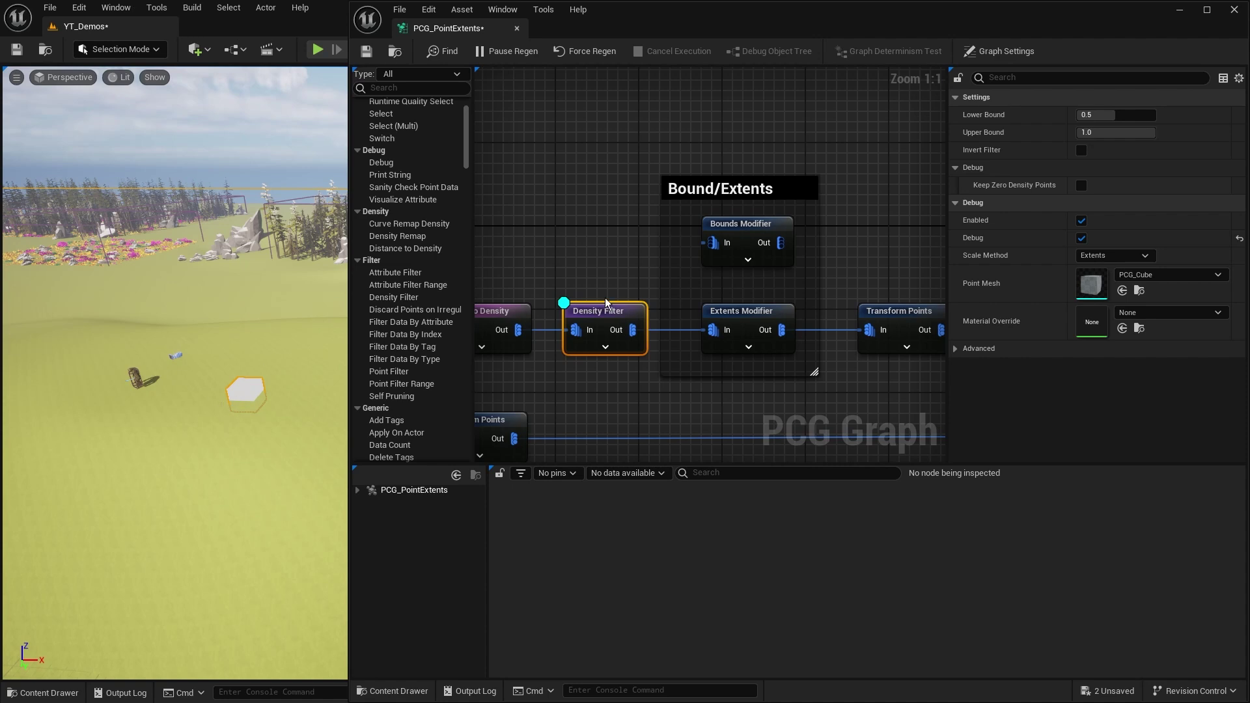
left_click_drag(744, 285, 765, 343)
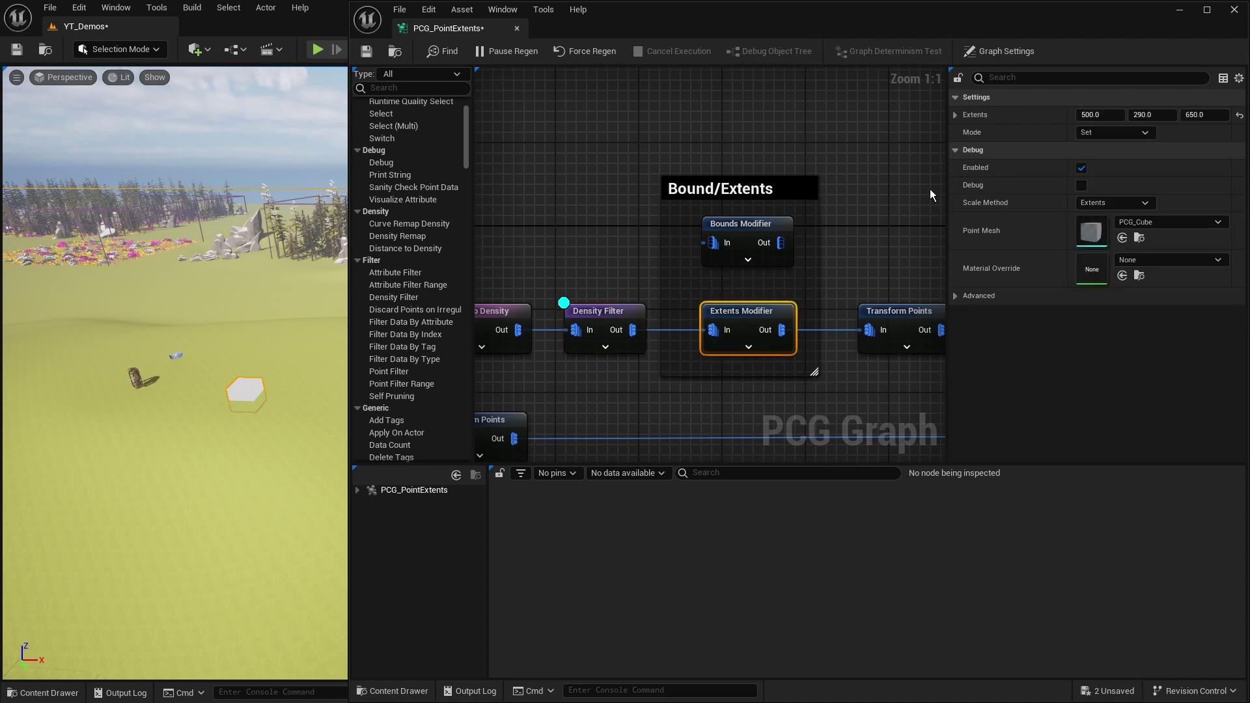
key("d")
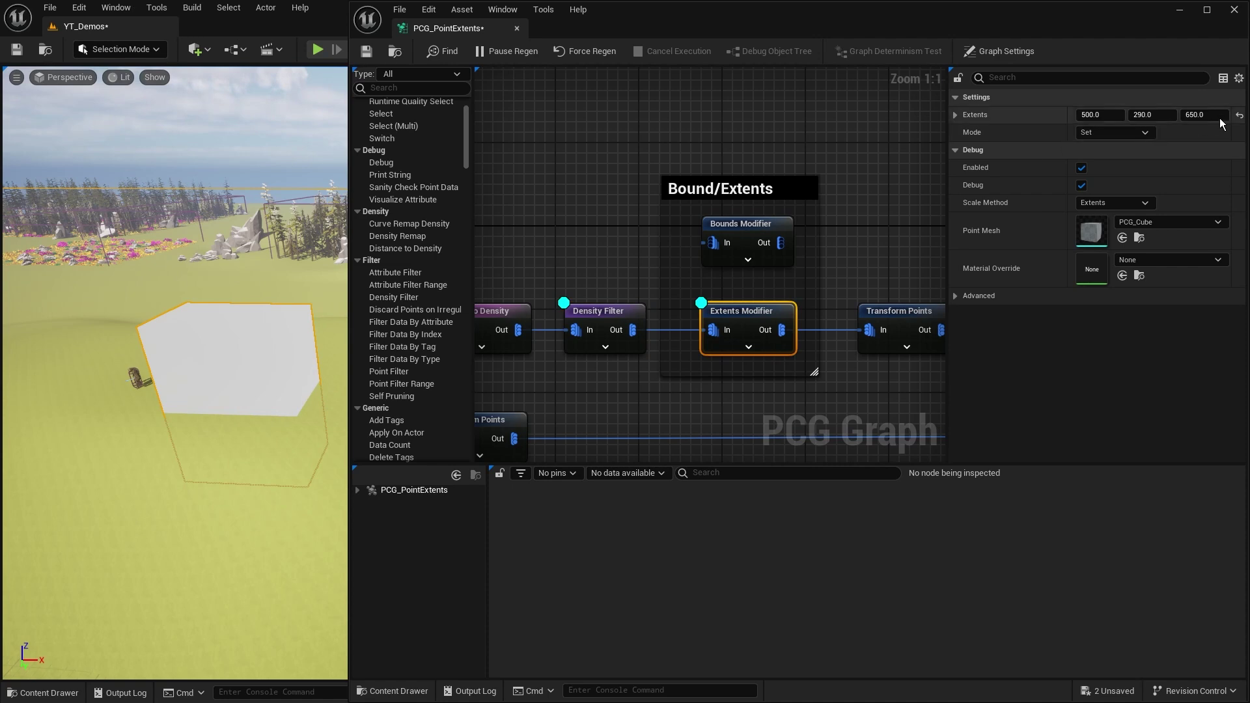
key("d")
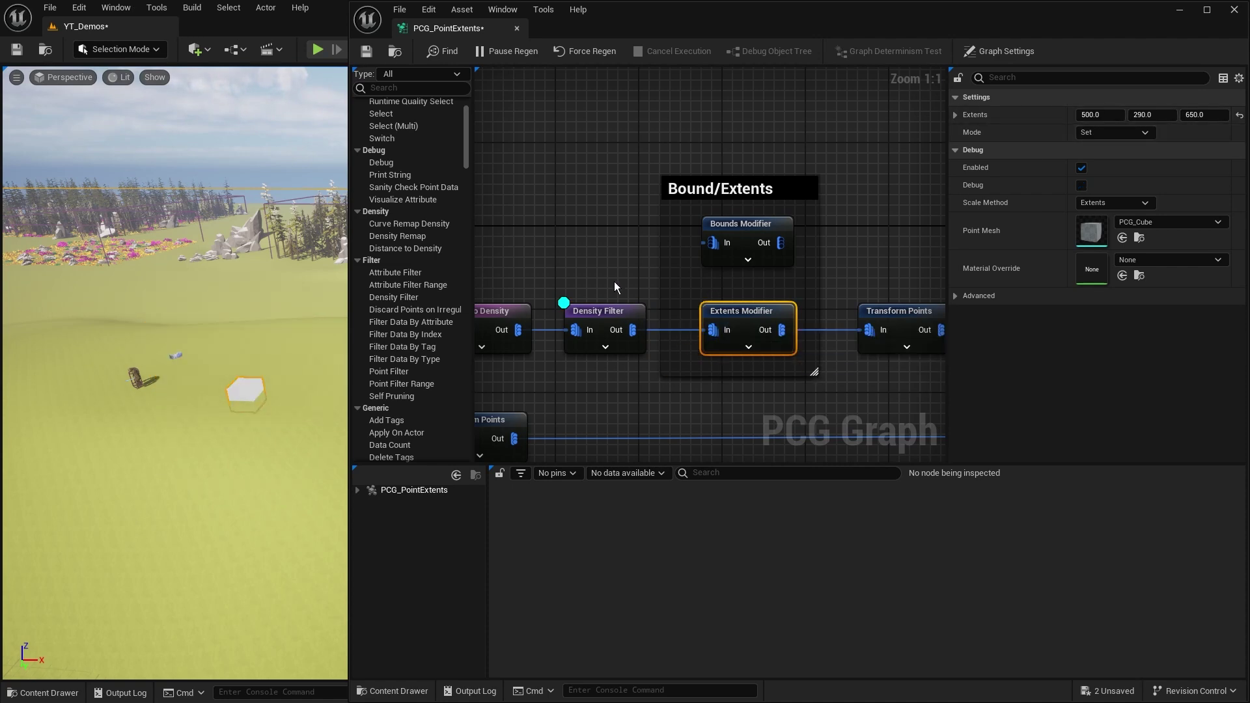
- Disconnect the Extents Modifier from its neighbours and add a new Bounds Modifier above the Density Filter
left_click(683, 331)
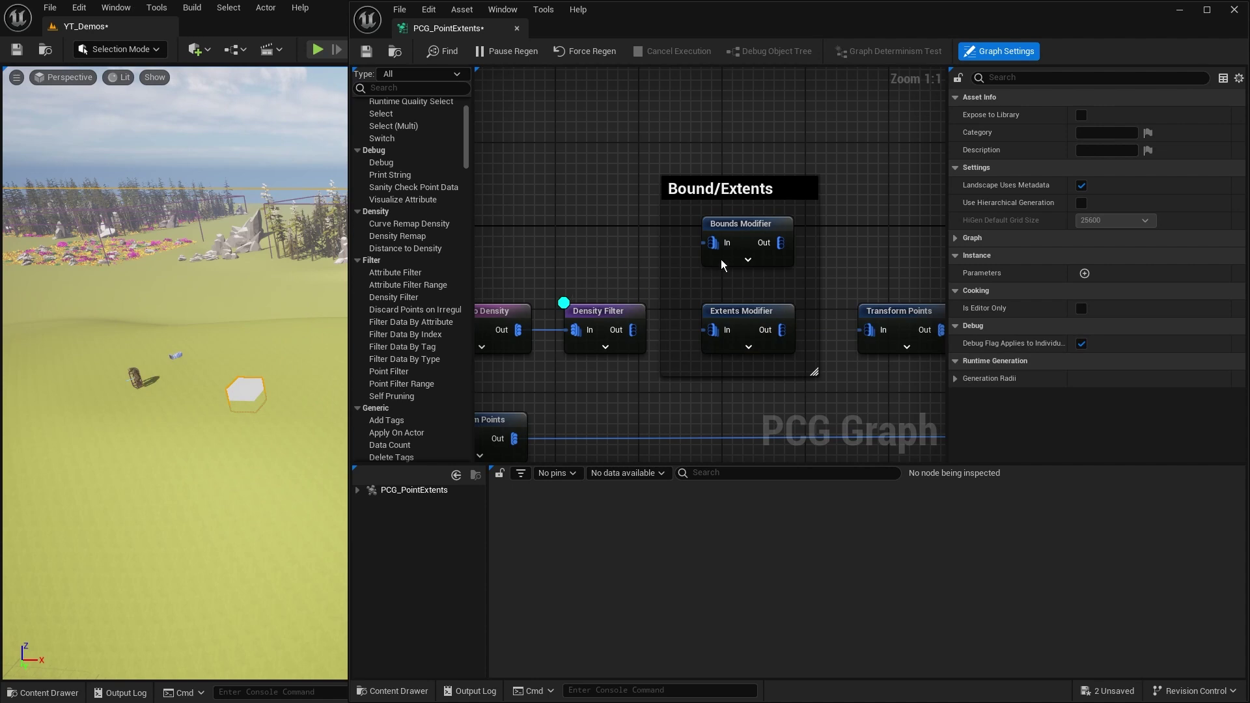
right_click(518, 194)
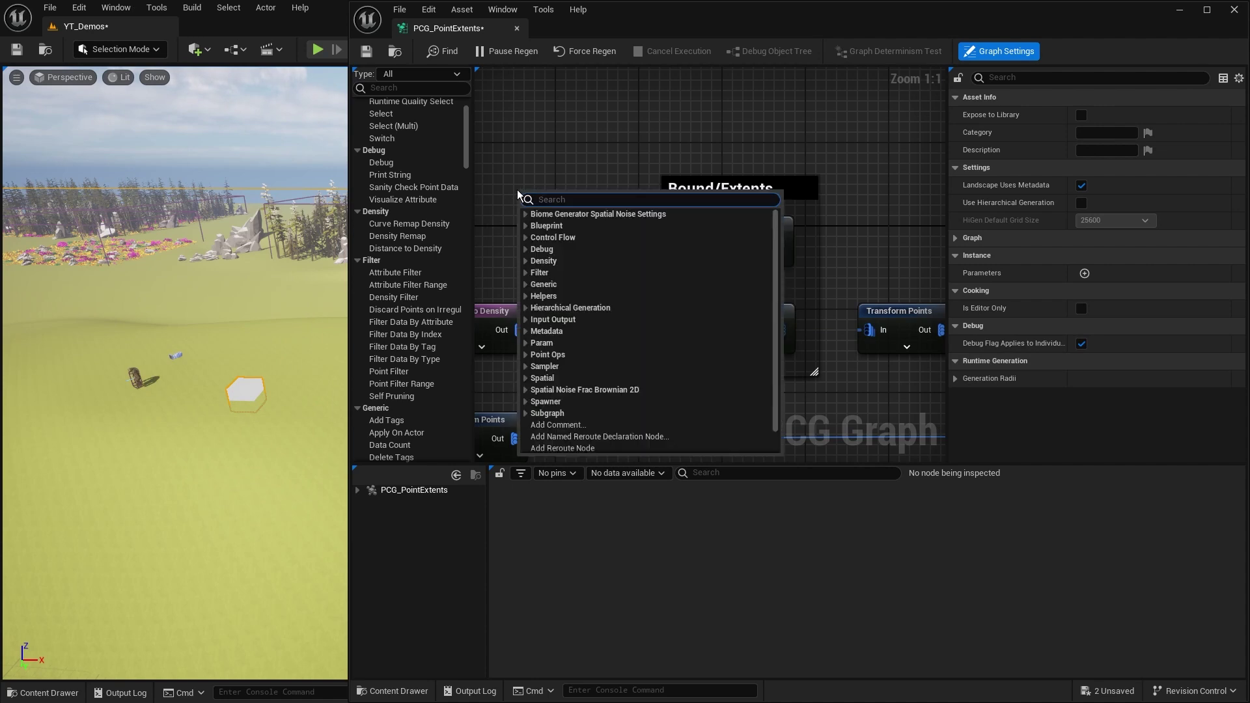
type("boundsm")
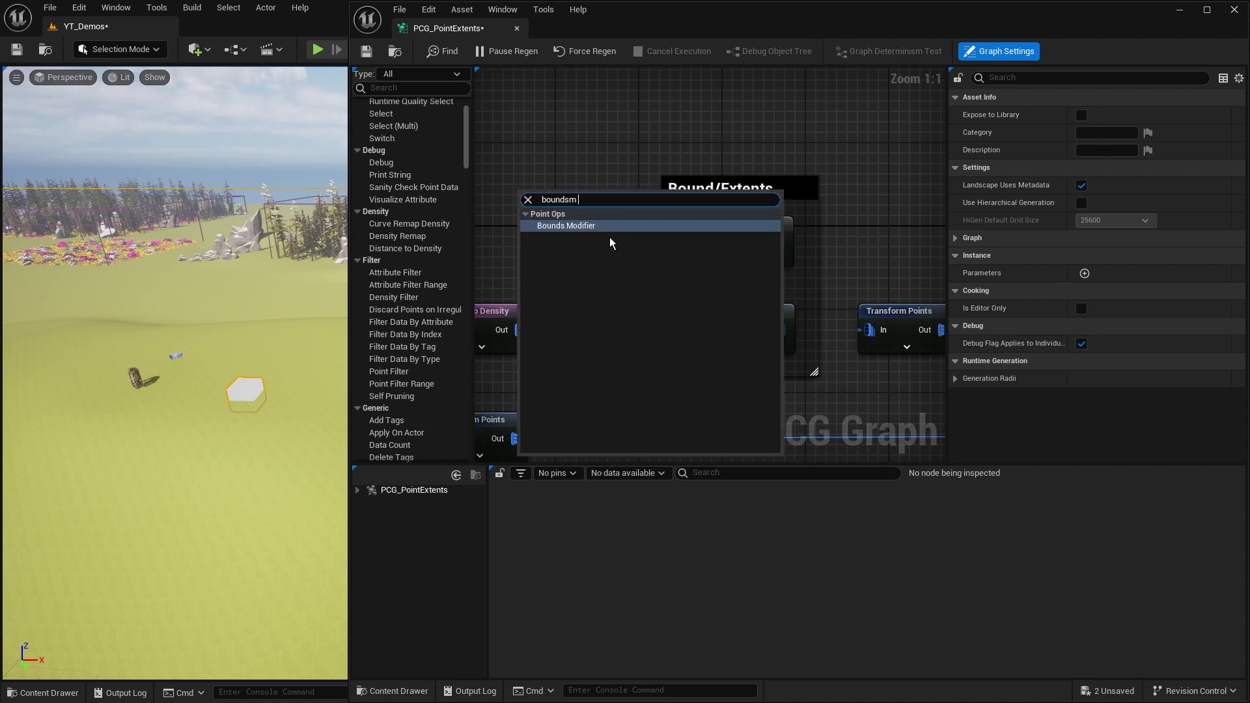
left_click(596, 227)
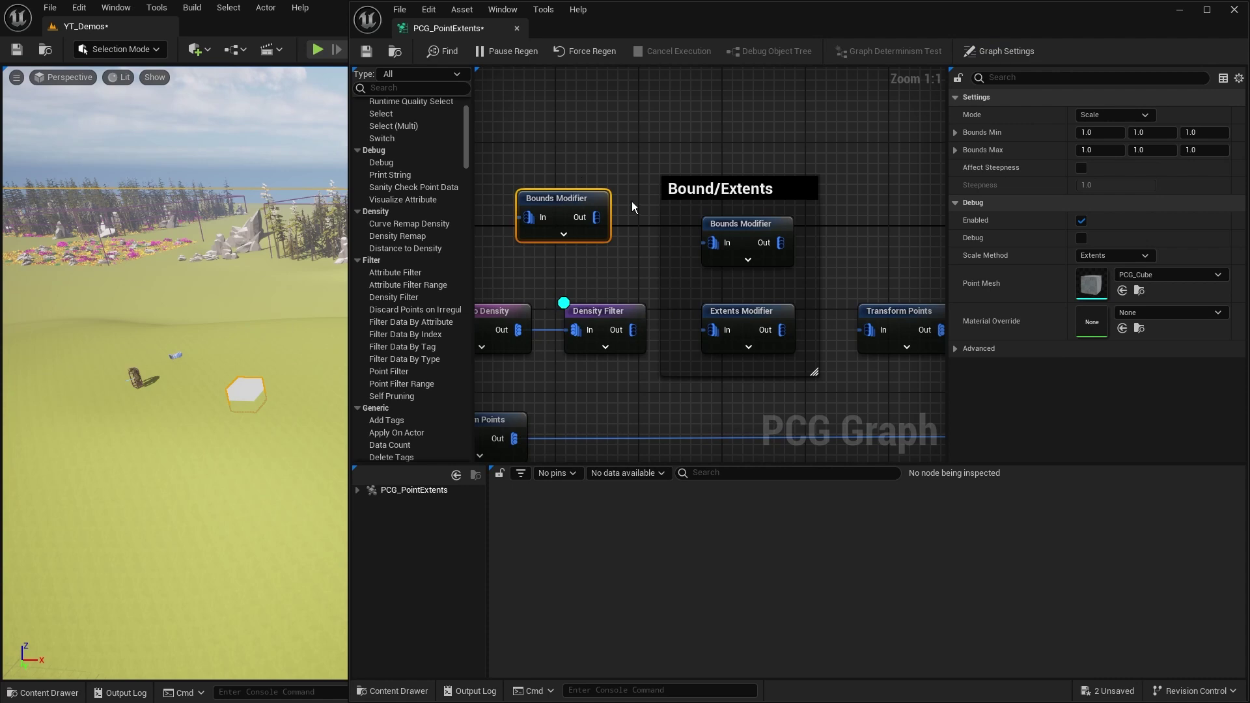
left_click_drag(585, 204, 613, 230)
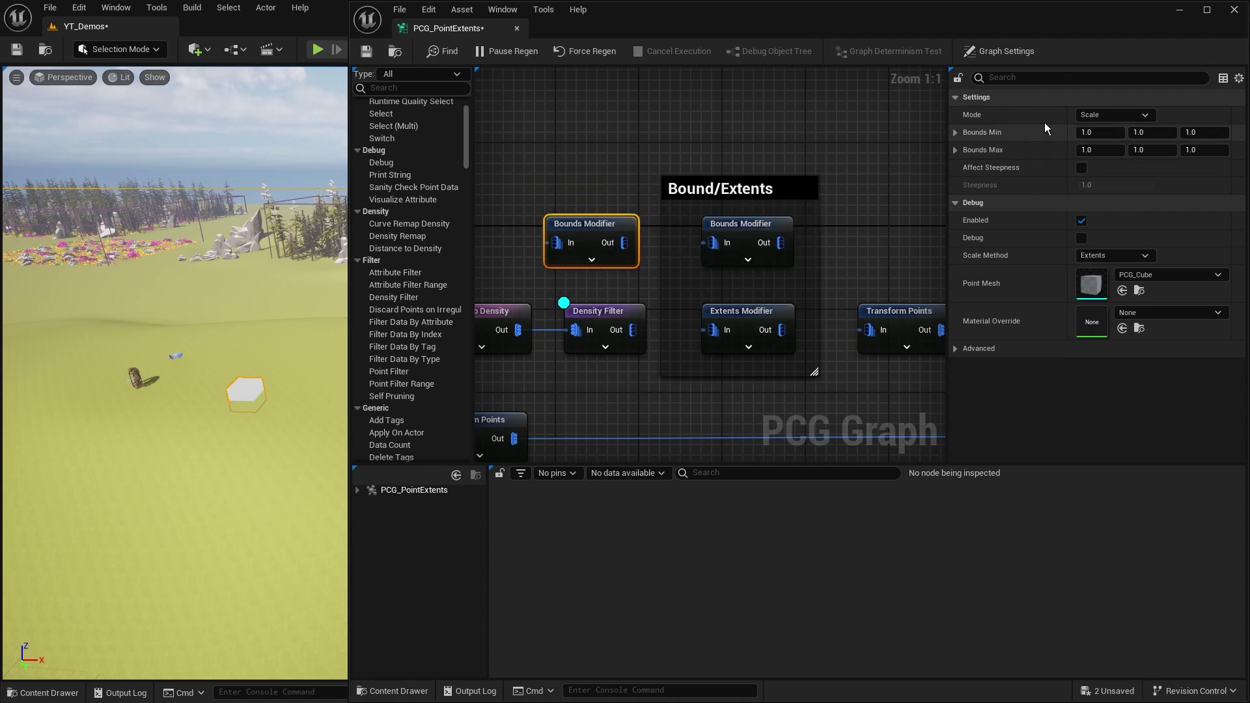
- Review the new Bounds Modifier's modes, feed it from the Density Filter, and switch the debug display from the filter to it
left_click(1120, 114)
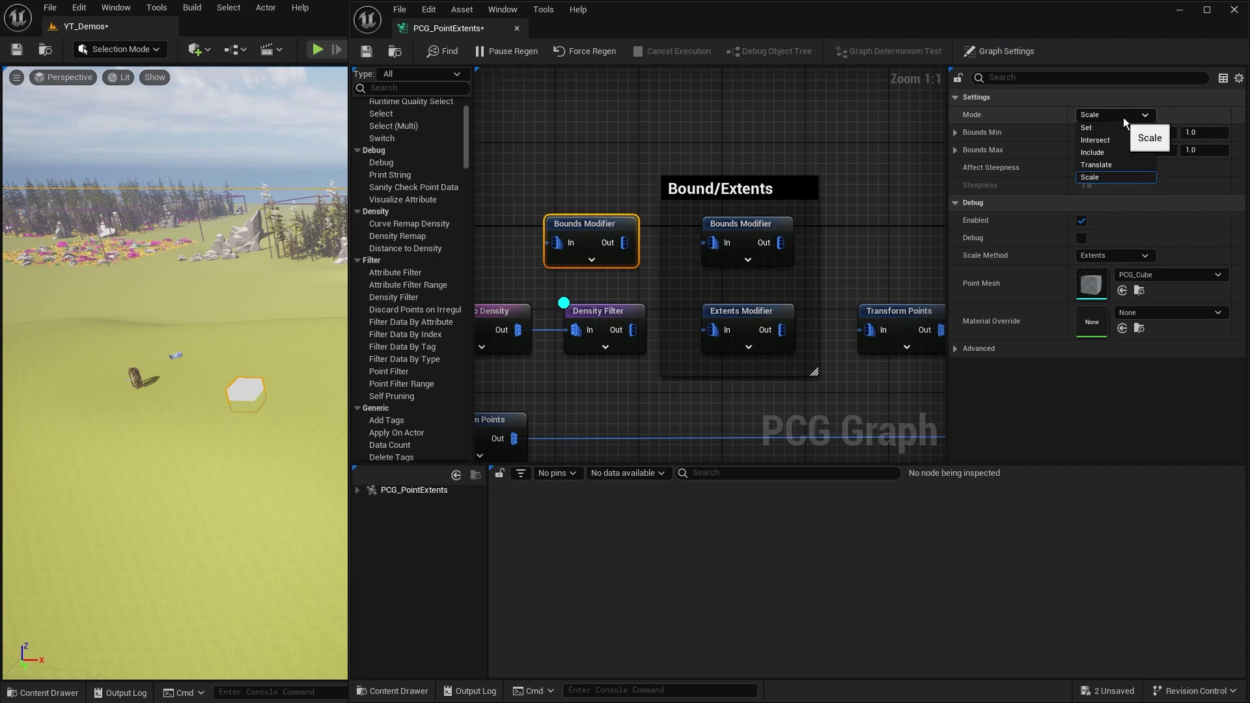
left_click(1038, 116)
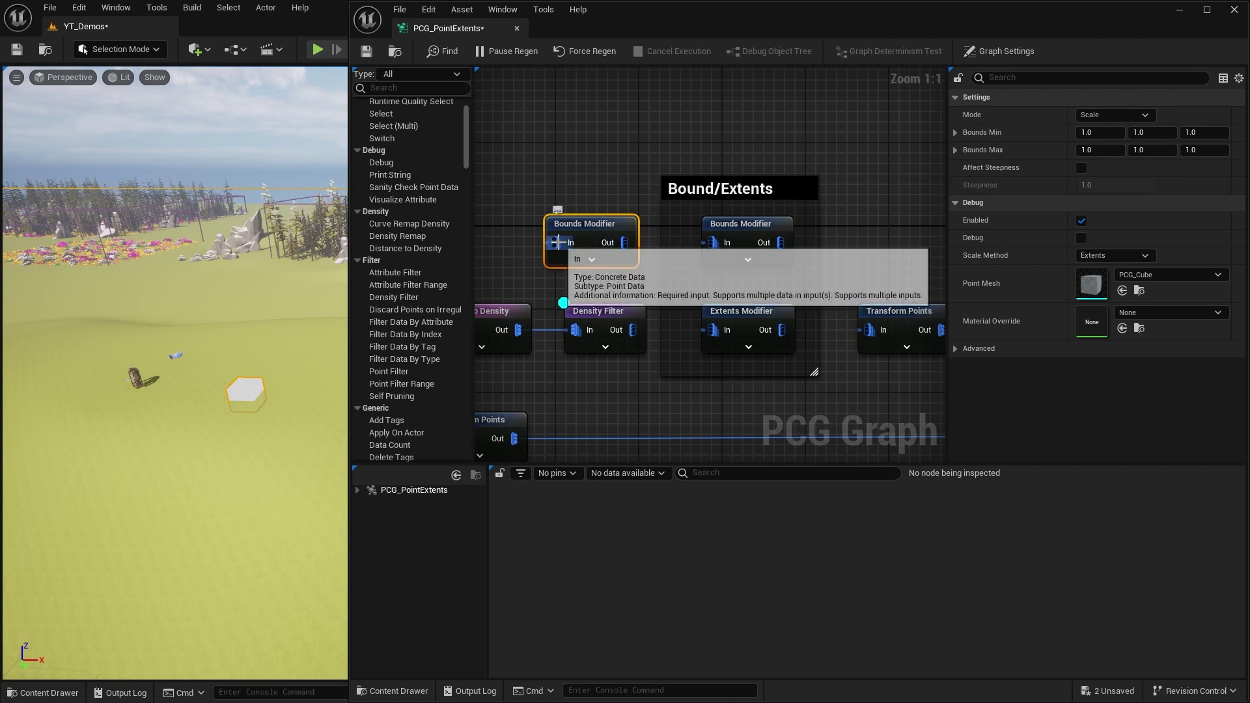
left_click_drag(557, 243, 634, 329)
left_click(608, 329)
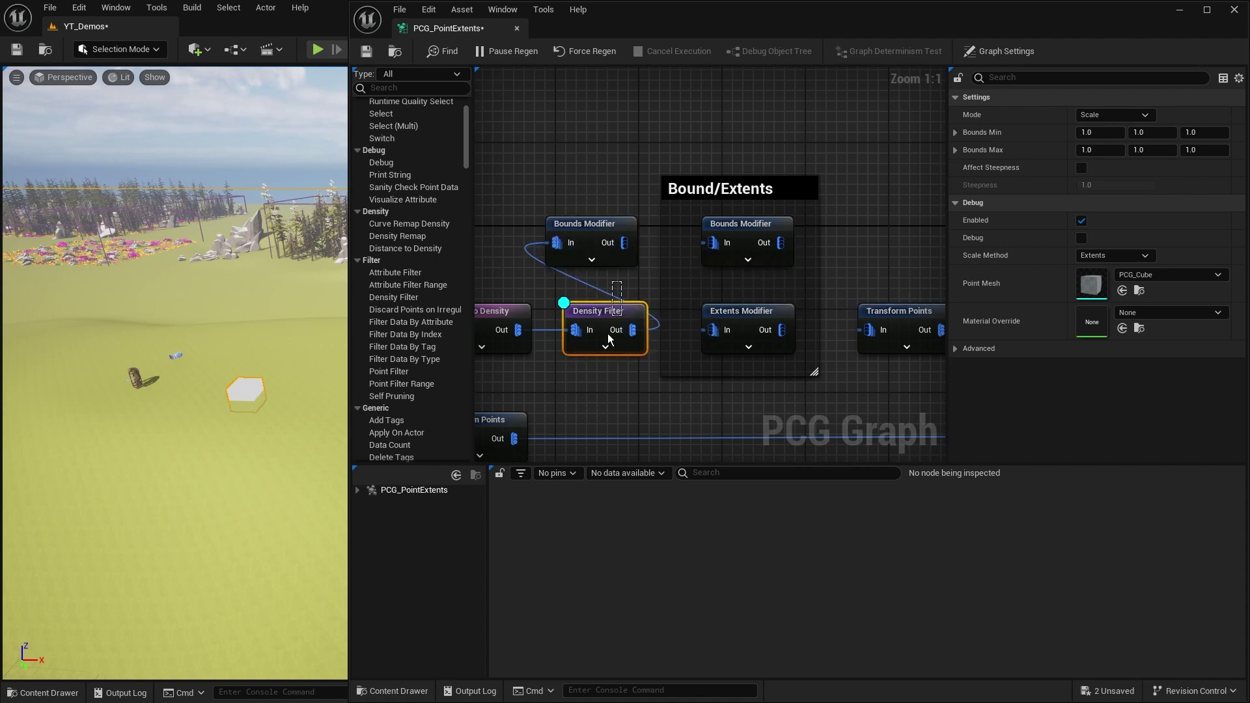
left_click(588, 254)
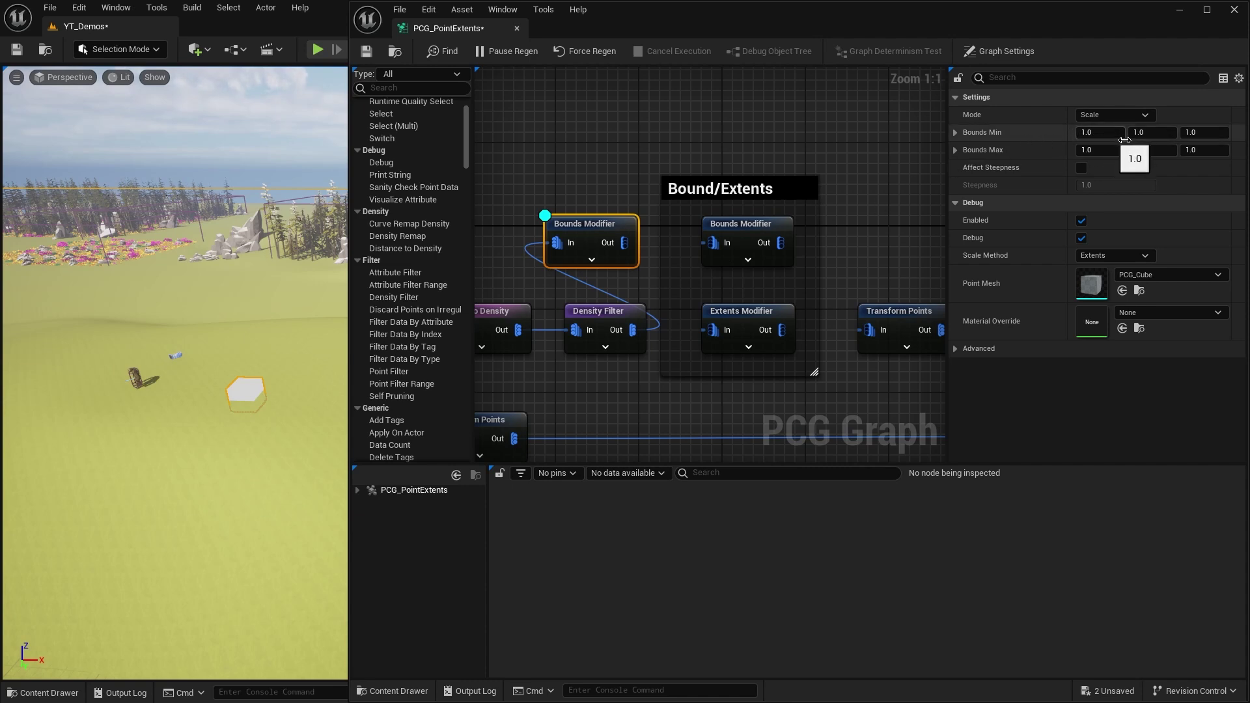
- Set the new Bounds Modifier's Bounds Min X to 2 and examine the debug box up close
left_click(1091, 134)
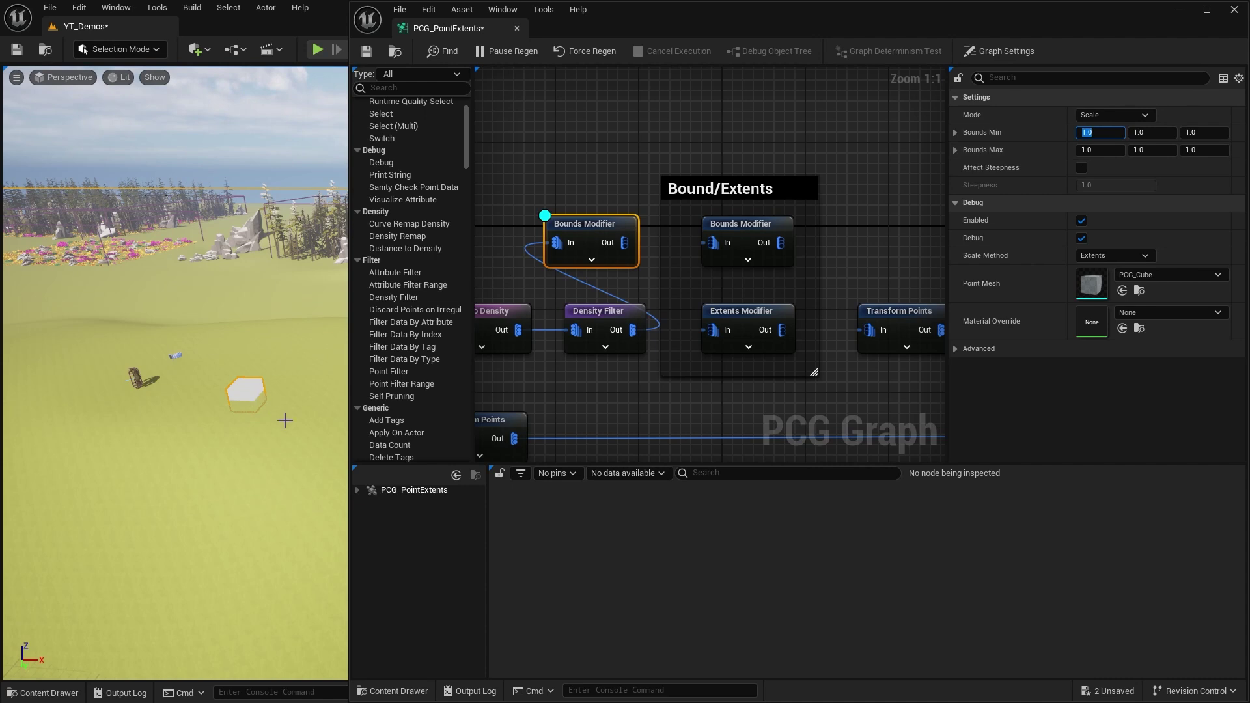
type("2")
key("Return")
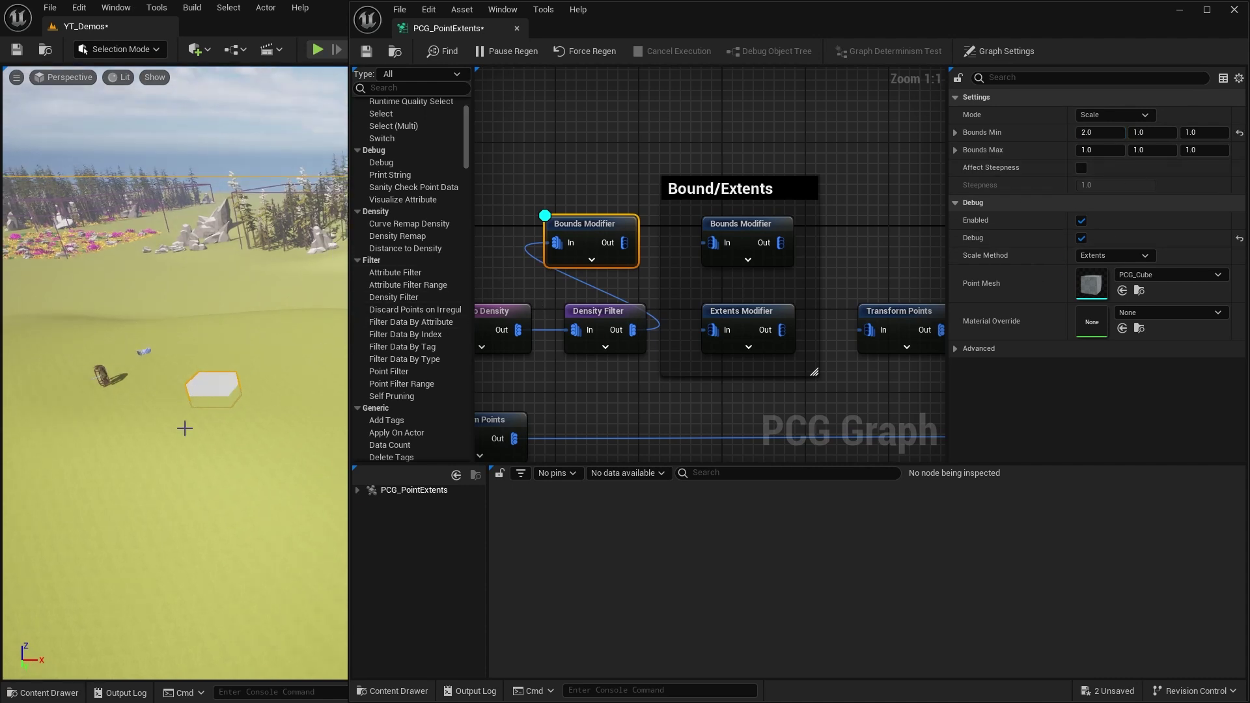
mouse_move(185, 429)
right_mouse_down()
mouse_move(185, 417)
mouse_move(241, 410)
mouse_move(179, 453)
right_mouse_up()
key("w")
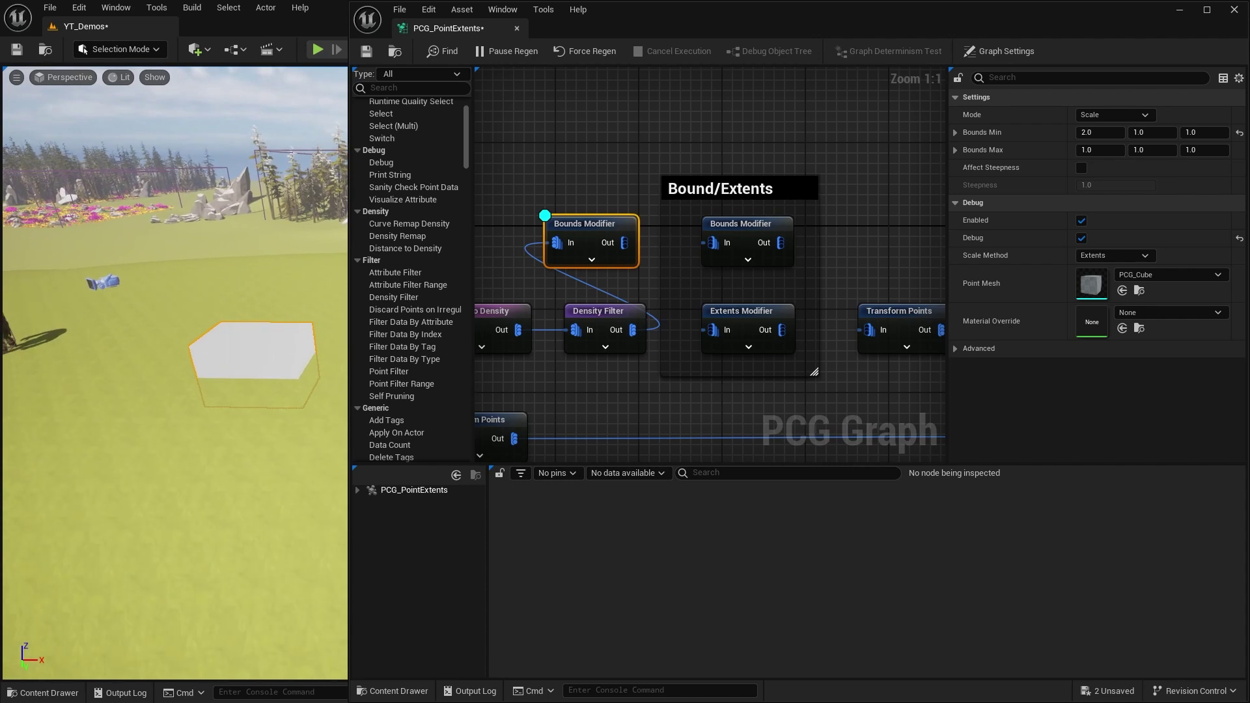
mouse_move(296, 354)
left_mouse_down()
mouse_move(267, 417)
mouse_move(296, 355)
left_mouse_up()
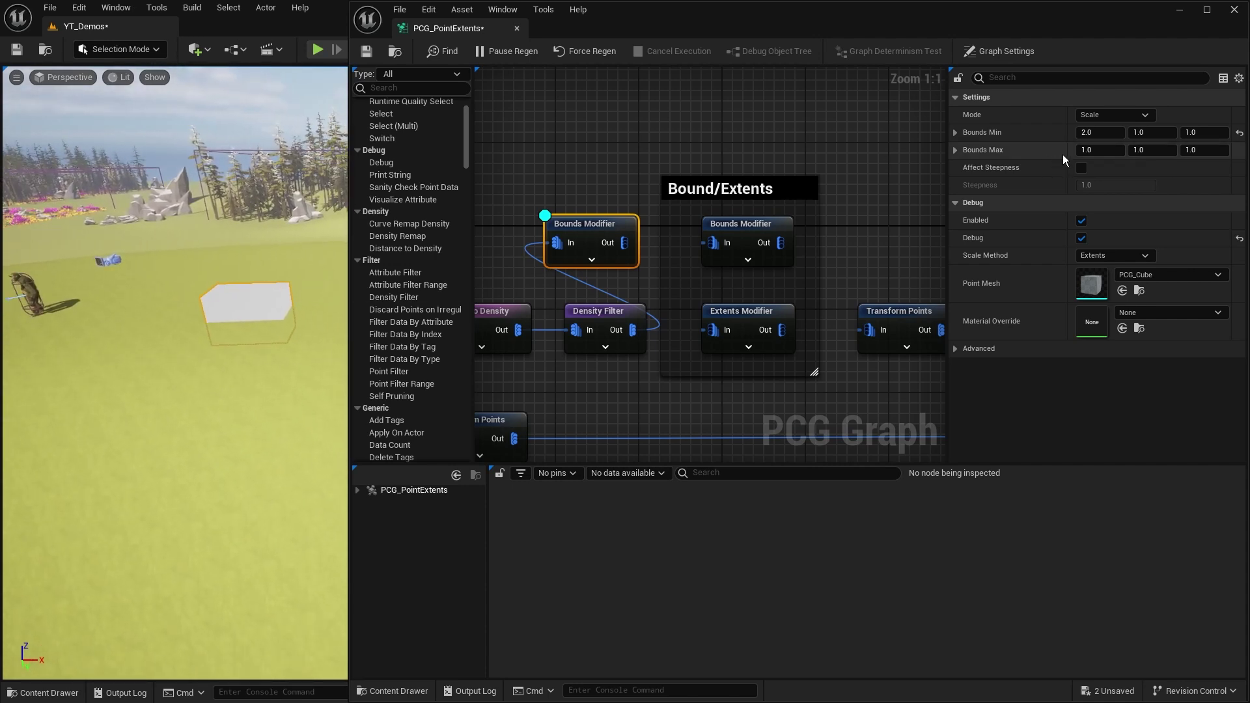
- Set the X values of both Bounds Min and Bounds Max to 5 on the new Bounds Modifier
left_click(1104, 133)
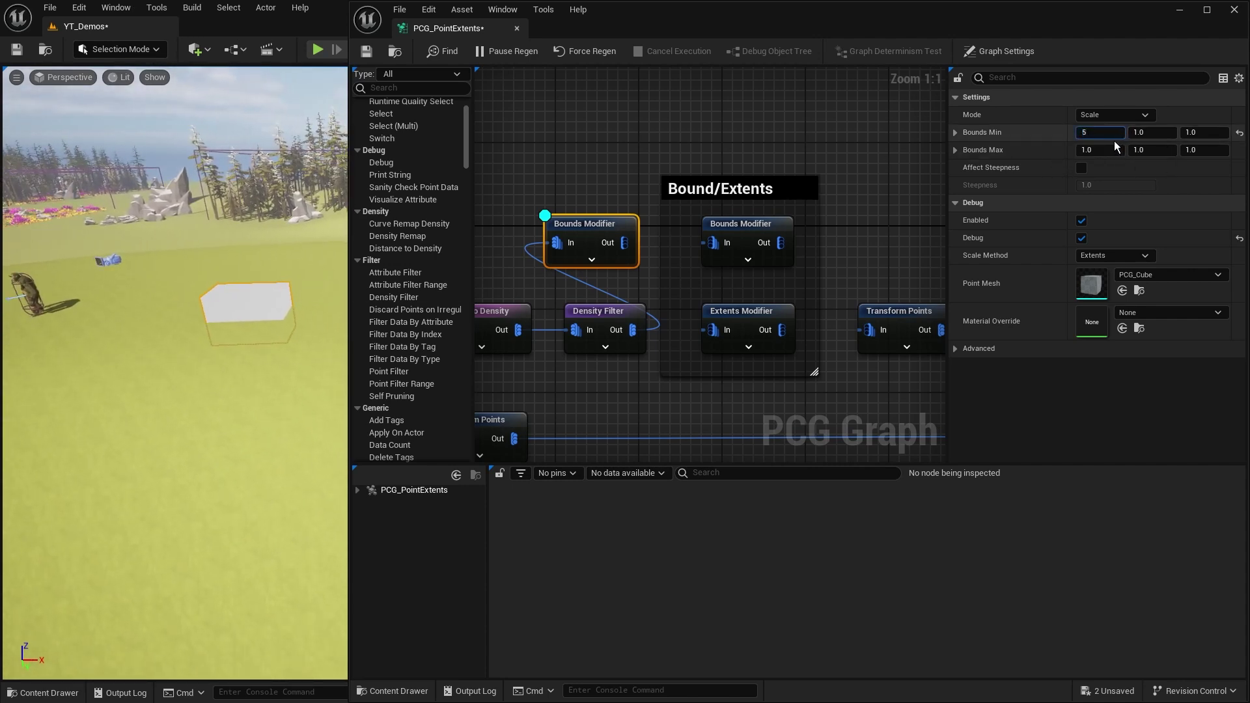
key("Return")
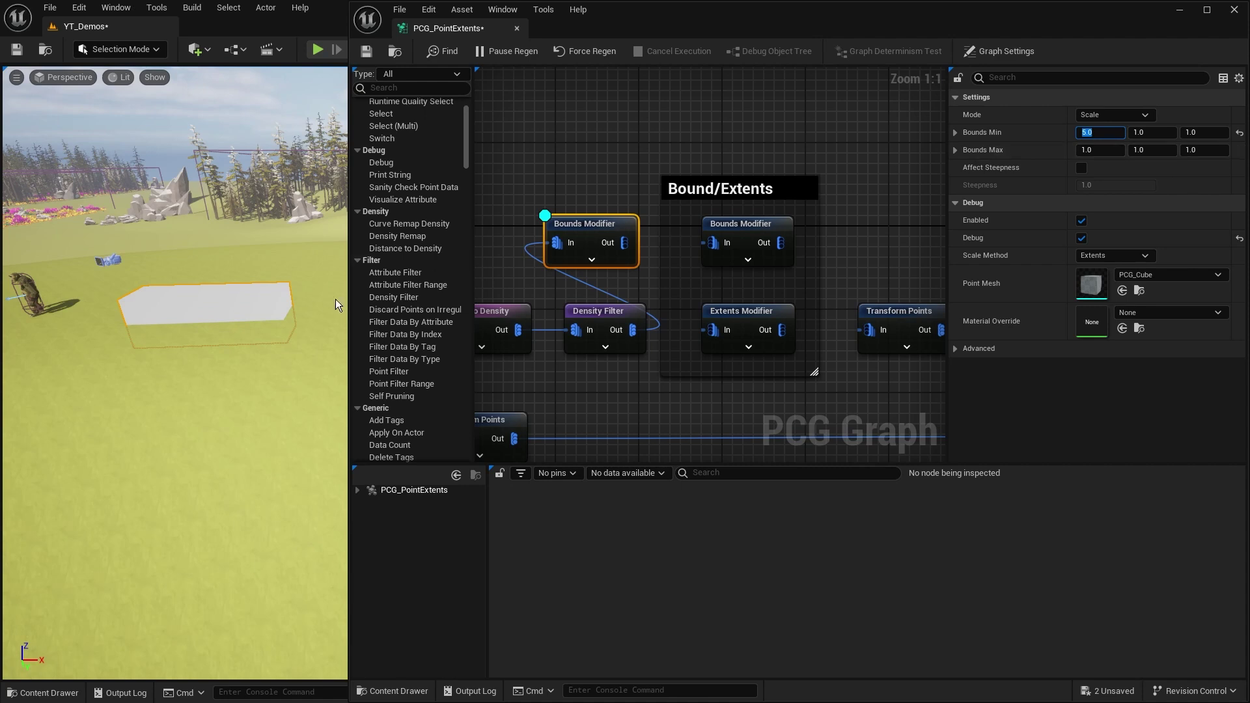
right_click_drag(214, 317, 299, 317)
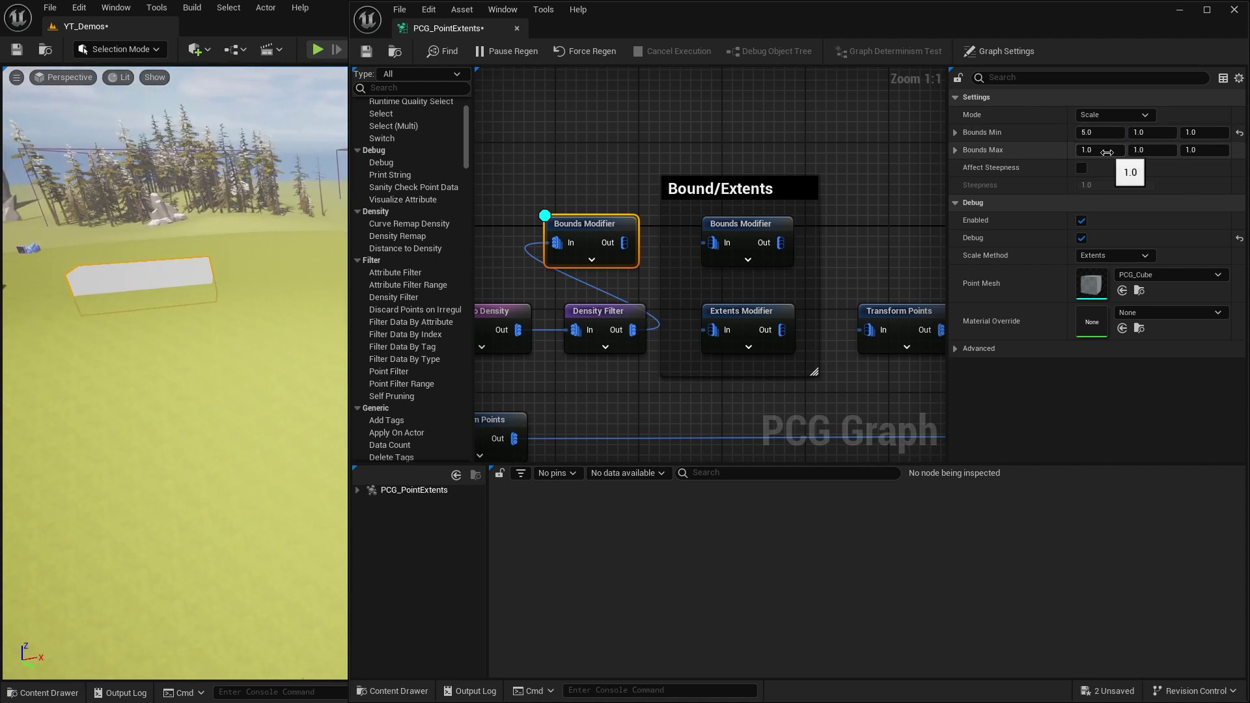
left_click(1107, 152)
type("5")
key("Return")
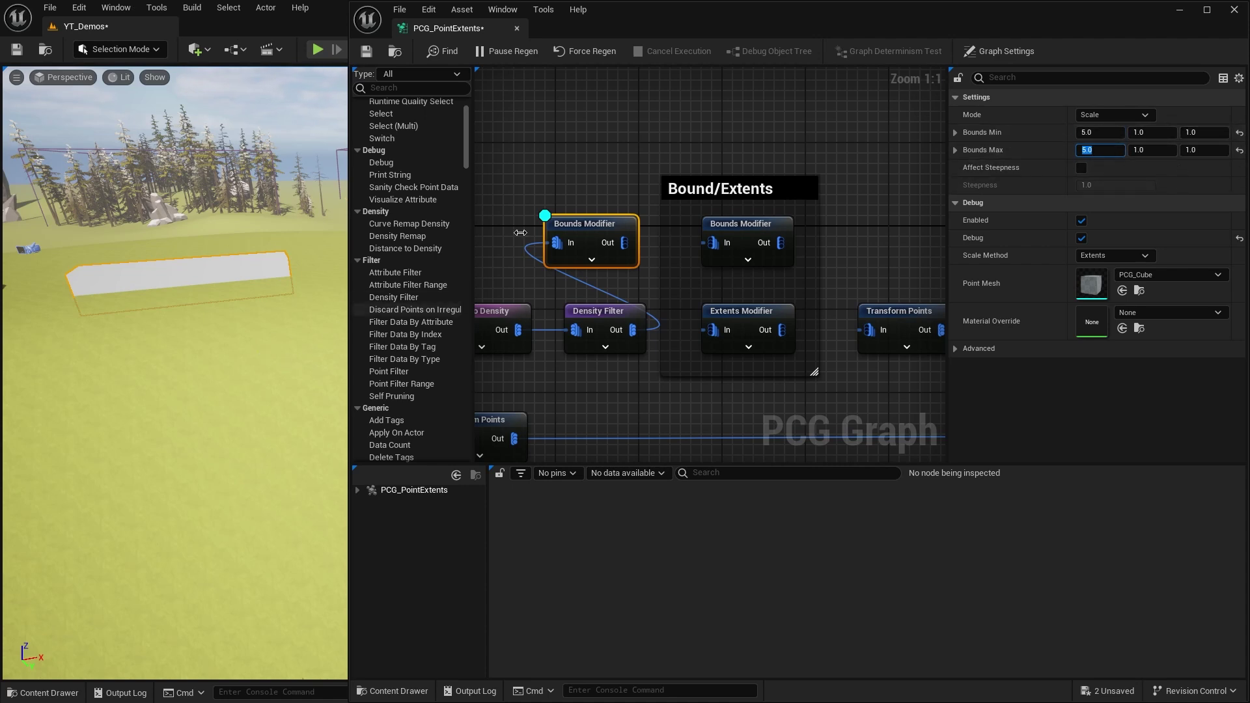
- Set Bounds Min X to 2 and Bounds Max X first to 2 and finally to 3, and view the debug box
left_click(1097, 135)
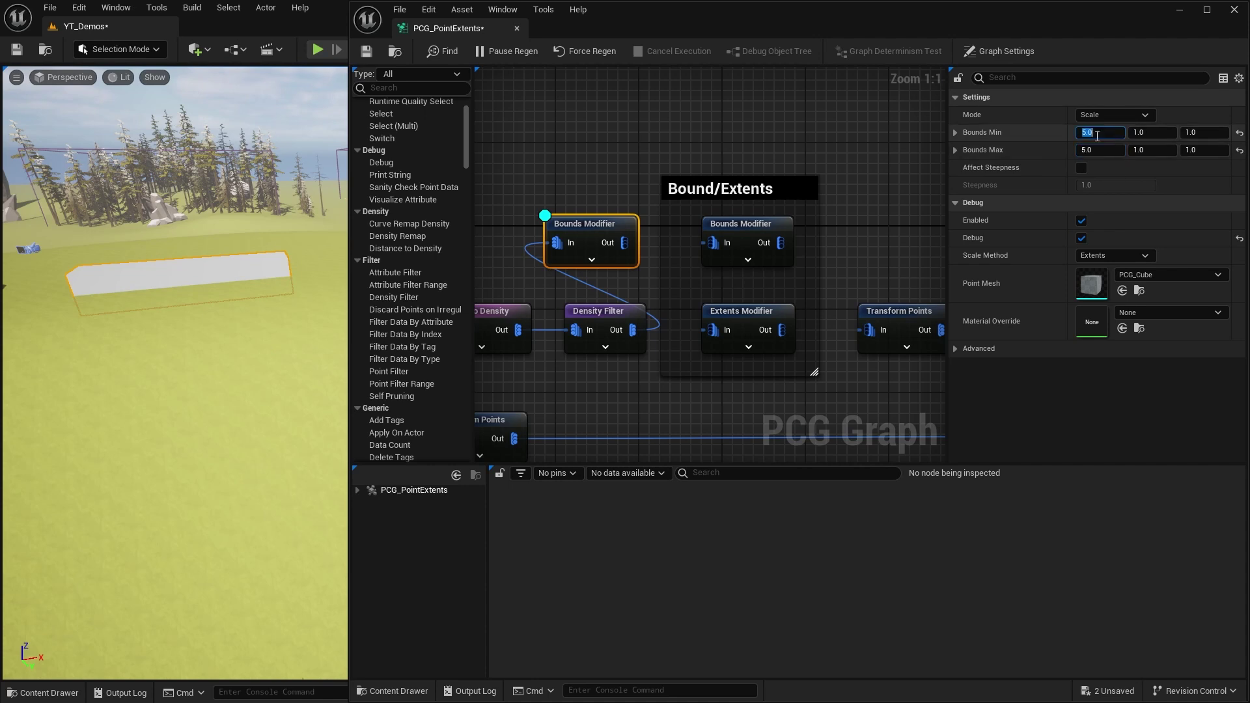
type("2")
left_click(1101, 152)
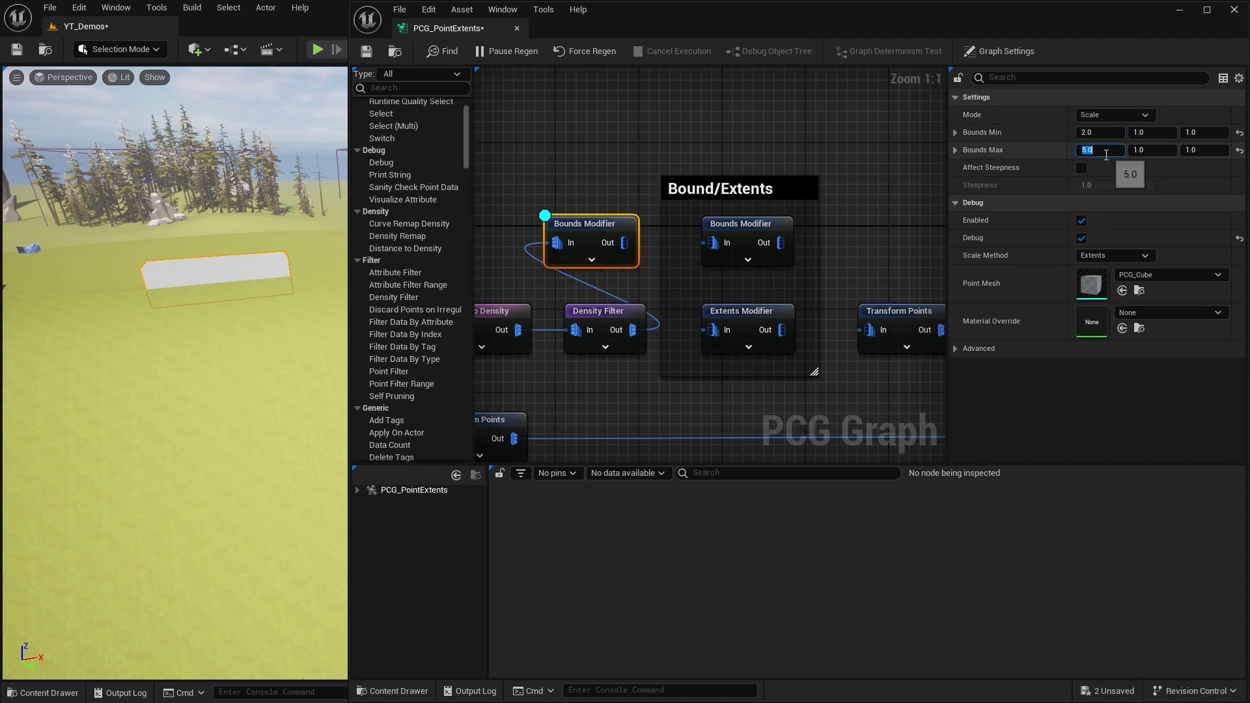
type("2")
left_click(1101, 134)
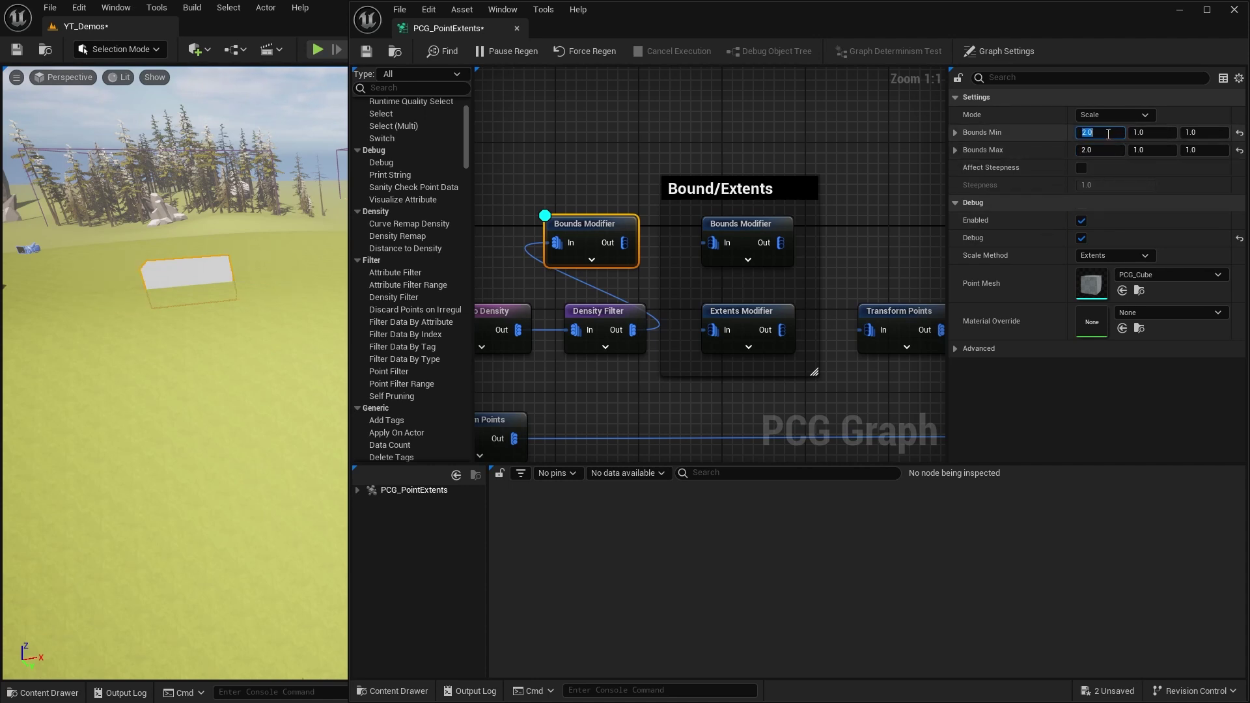
left_click(1101, 152)
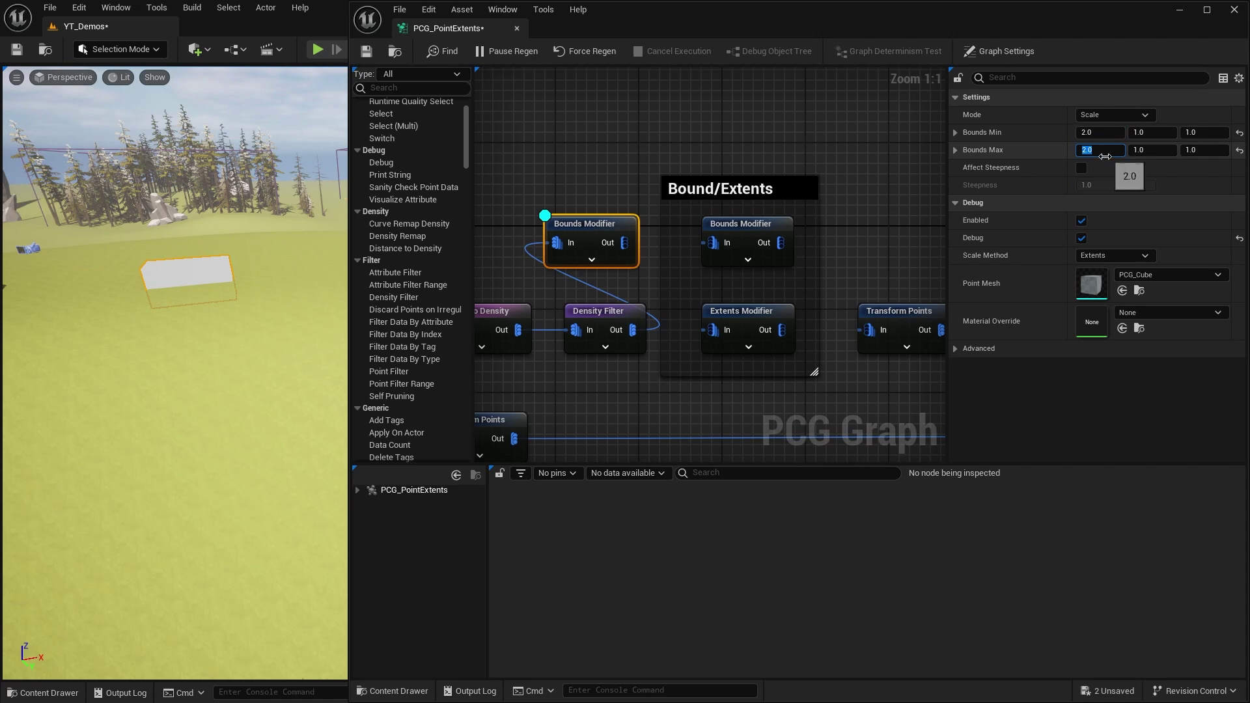
type("3")
key("Return")
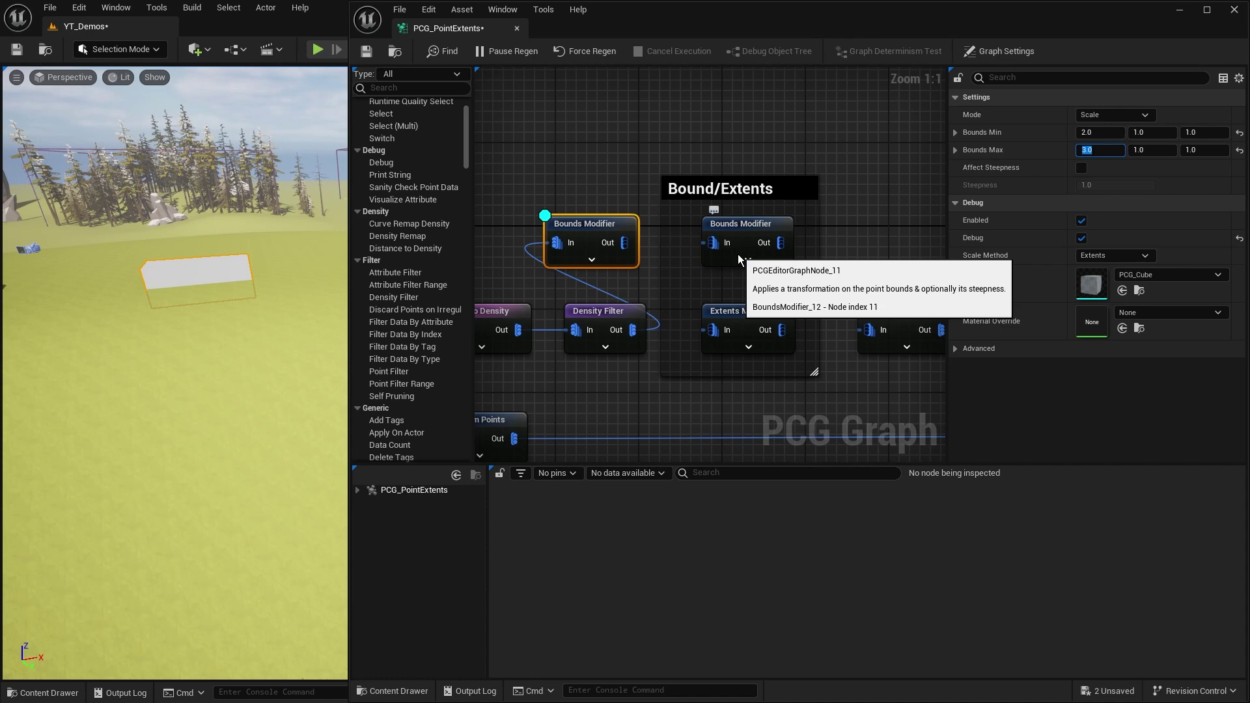
right_click_drag(149, 335, 69, 378)
key("w")
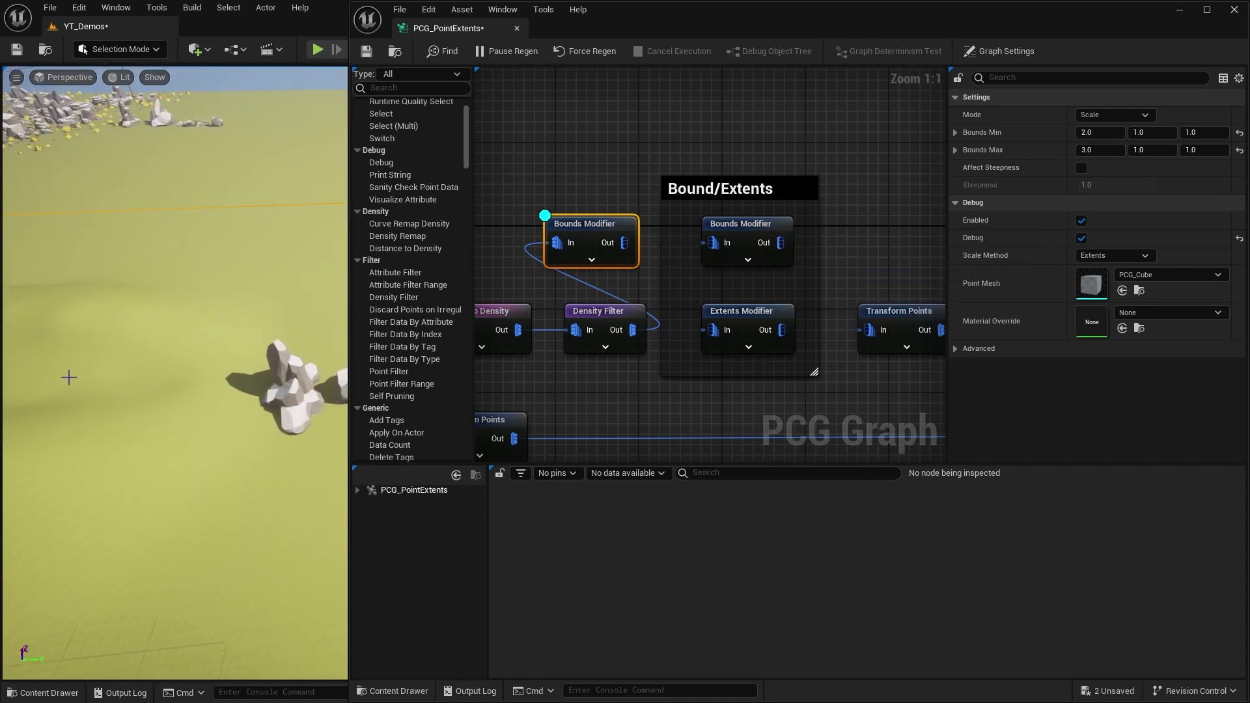
right_click_drag(240, 467, 240, 466)
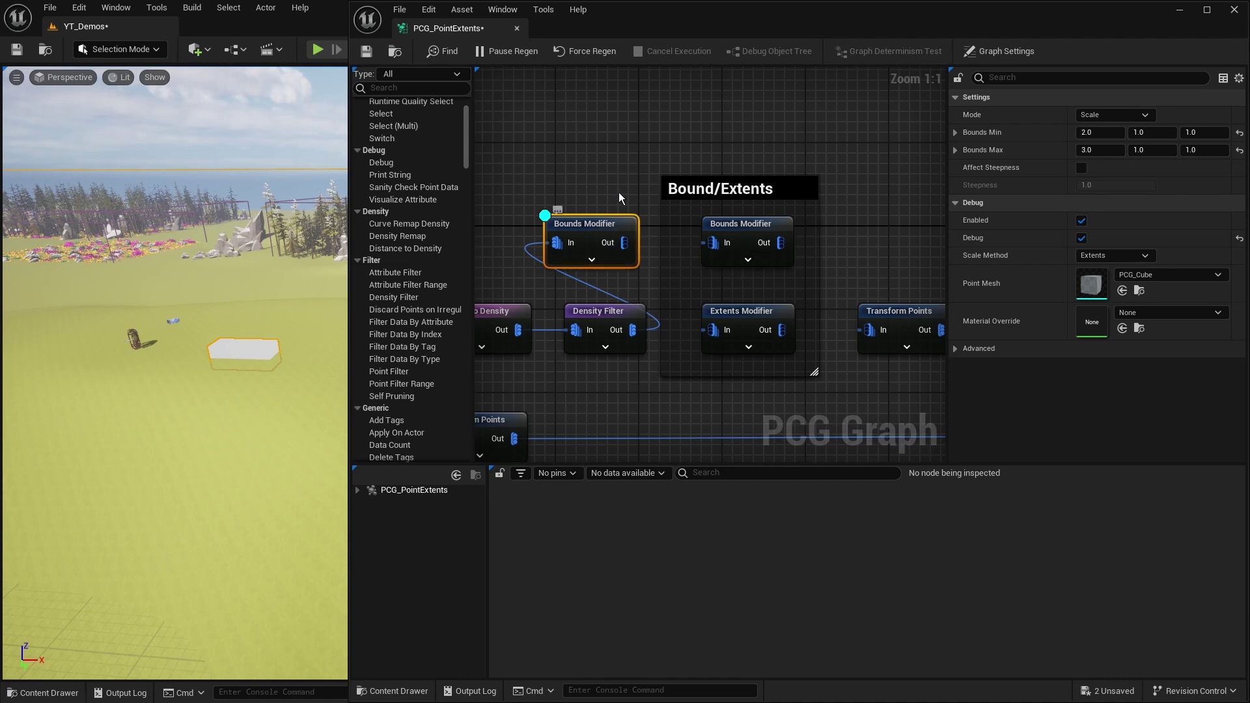
- Delete the new Bounds Modifier, feed the original one from the Density Filter, and enable its debug display
key("Delete")
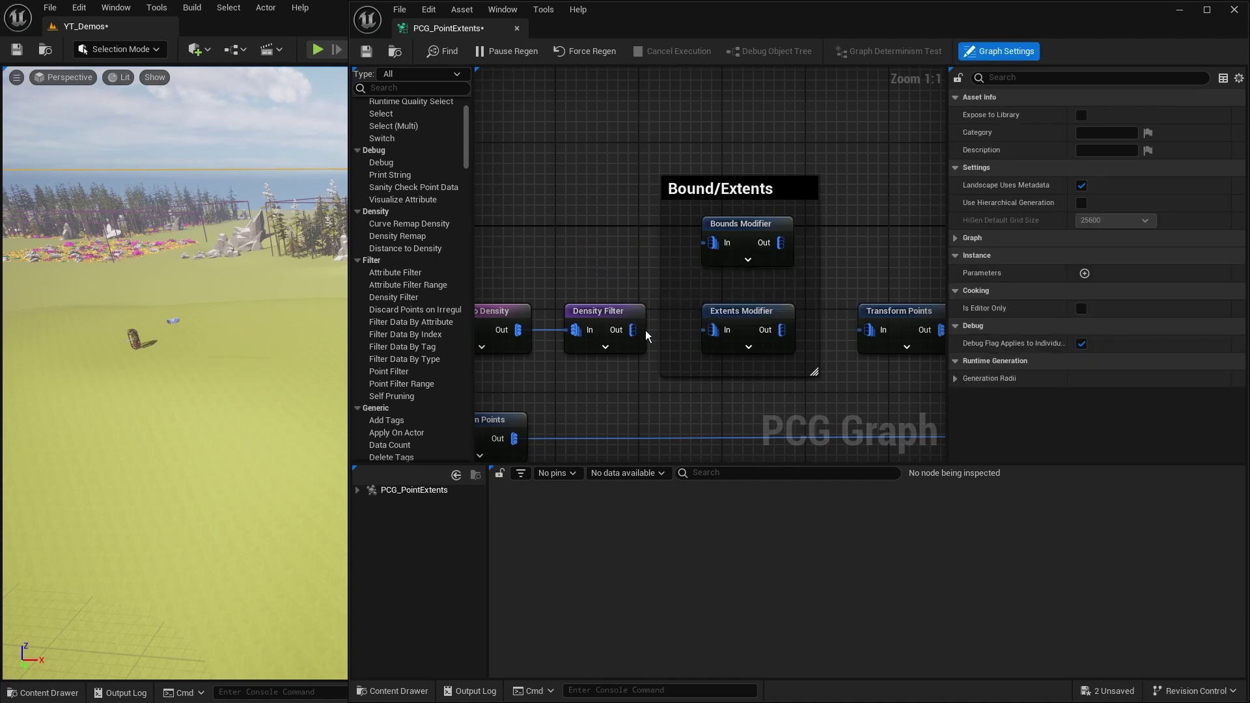
left_click_drag(634, 329, 714, 242)
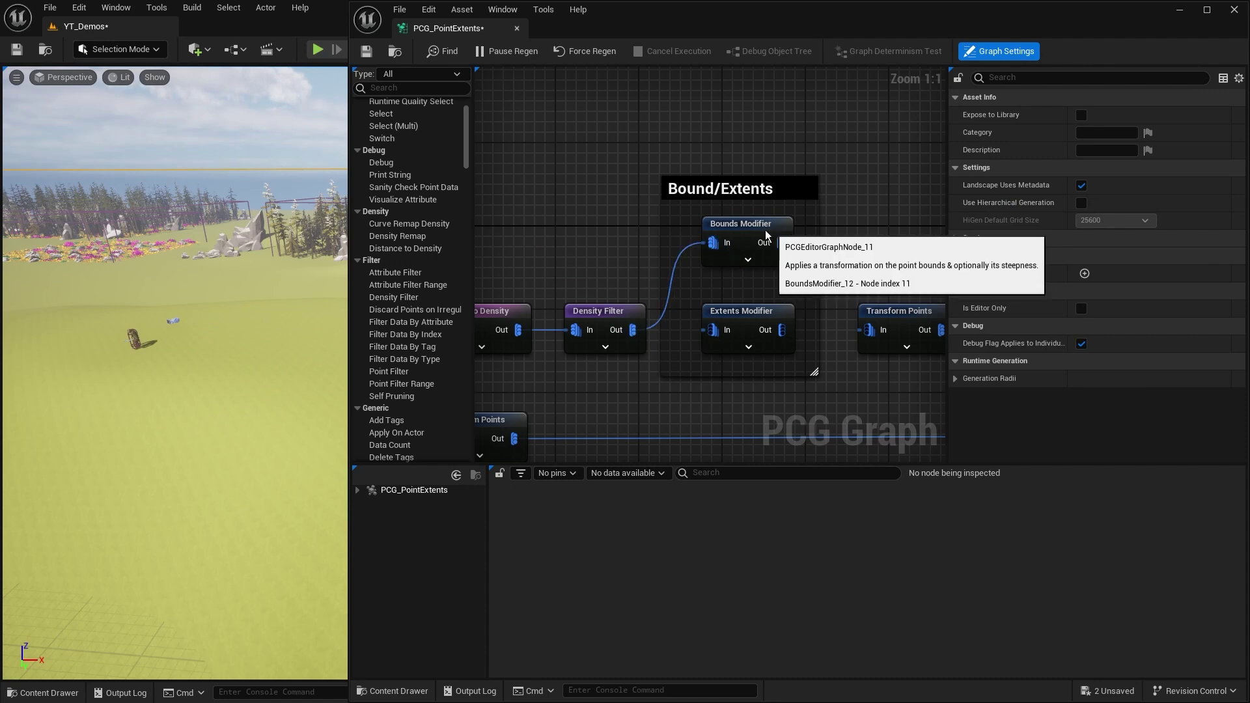
left_click(749, 229)
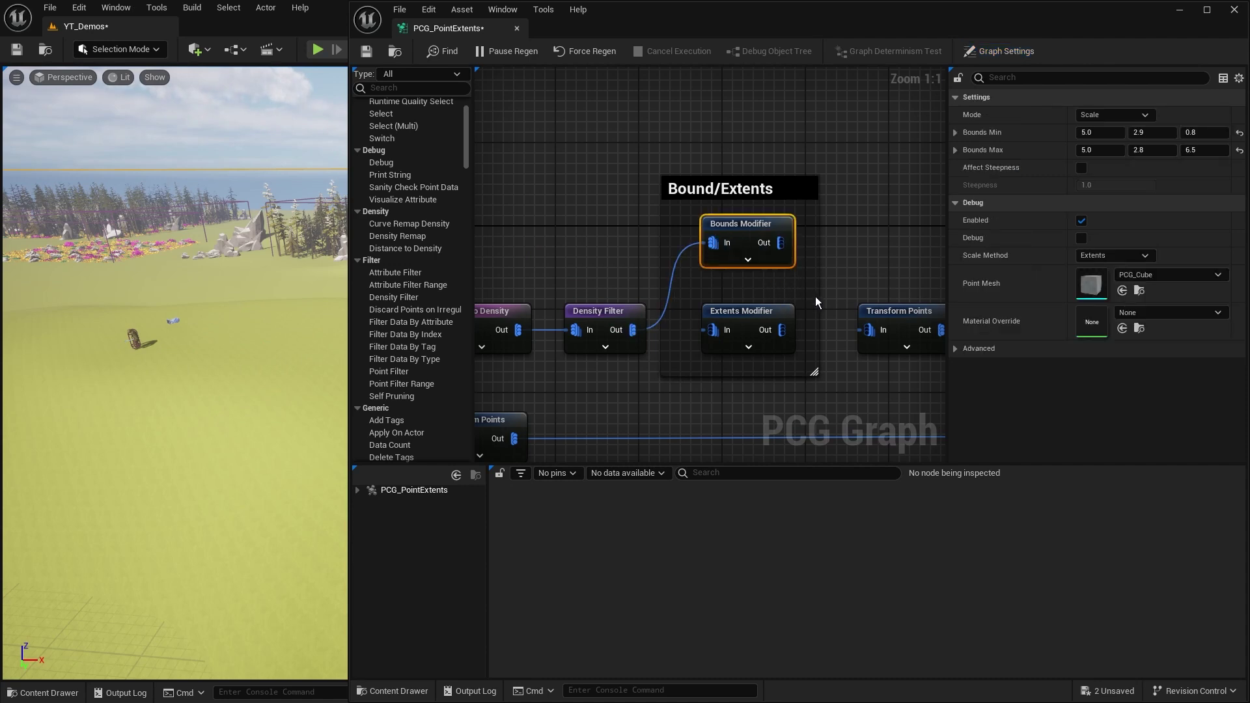
key("d")
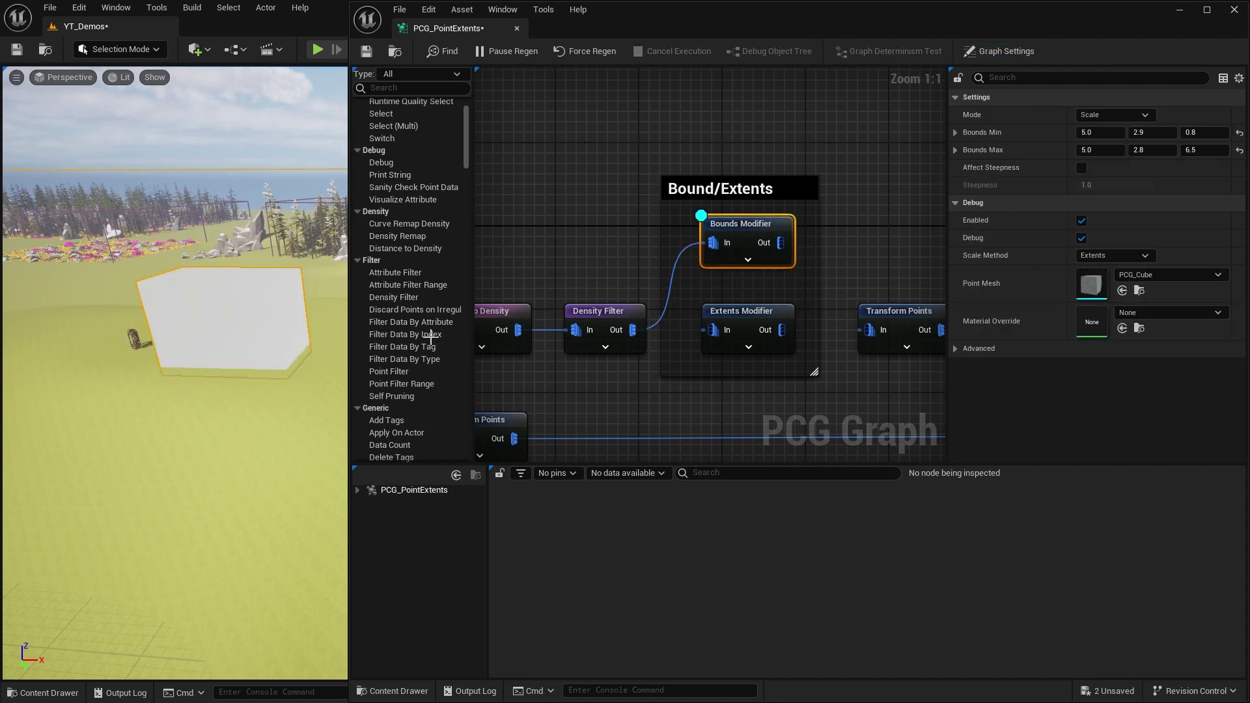
- Wire the Bounds Modifier into Transform Points and enable the Static Mesh Spawner that follows it
right_click_drag(838, 259, 627, 268)
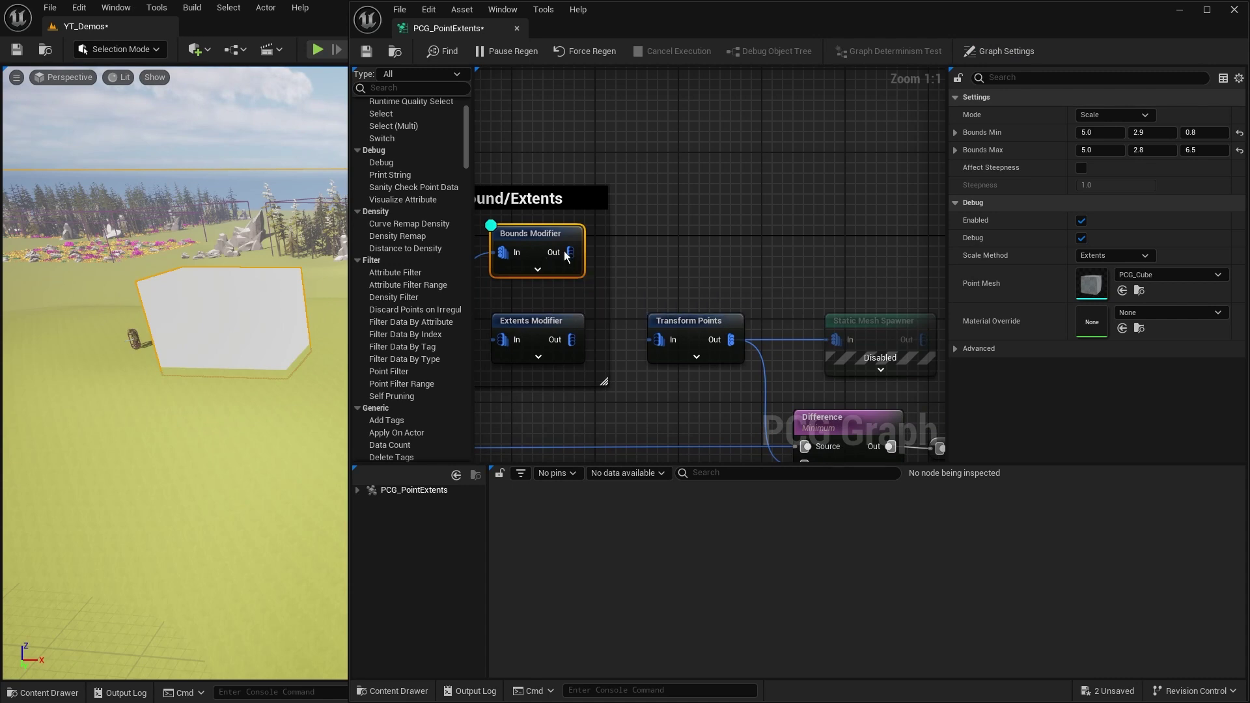
left_click_drag(566, 256, 659, 339)
left_click(876, 345)
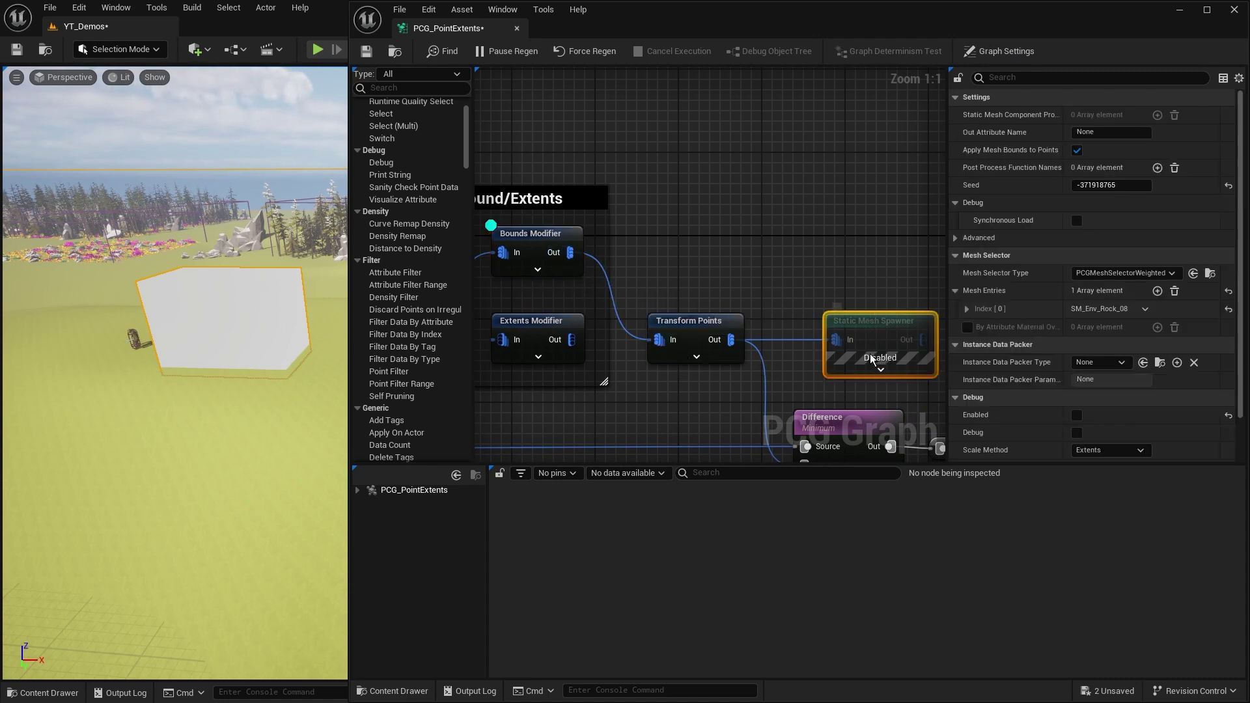
key("e")
- Turn on the debug display for Transform Points and turn it off for the Bounds Modifier
left_click(692, 325)
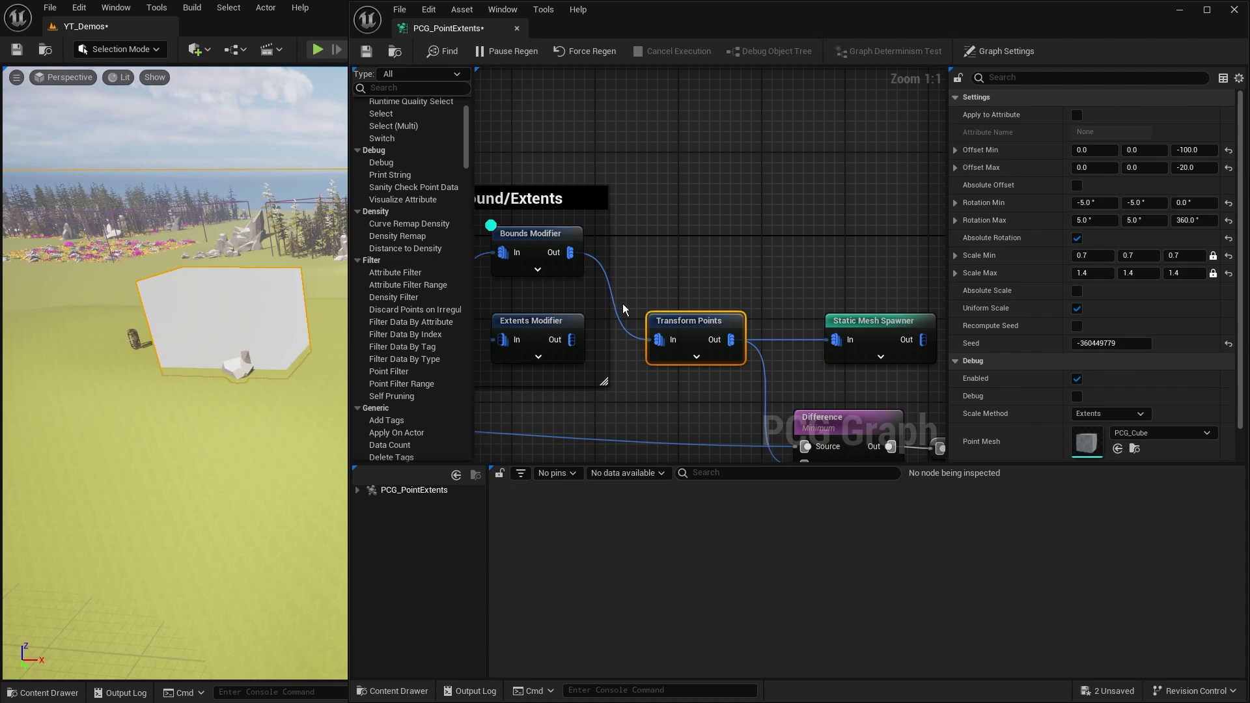
key("d")
left_click(537, 240)
key("d")
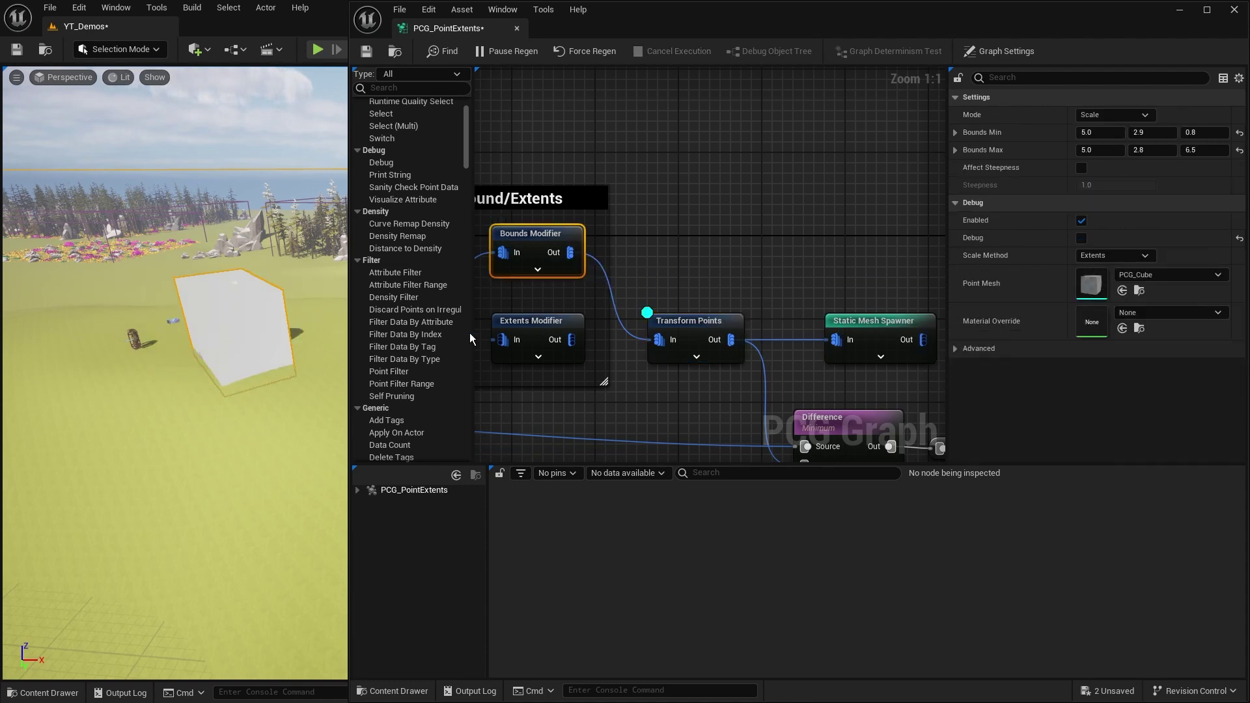
- Increase the Bounds Modifier's Bounds Min X to about 19.7 and examine the stretched debug boxes
mouse_move(273, 367)
right_mouse_down()
mouse_move(189, 313)
mouse_move(274, 366)
right_mouse_up()
key("w")
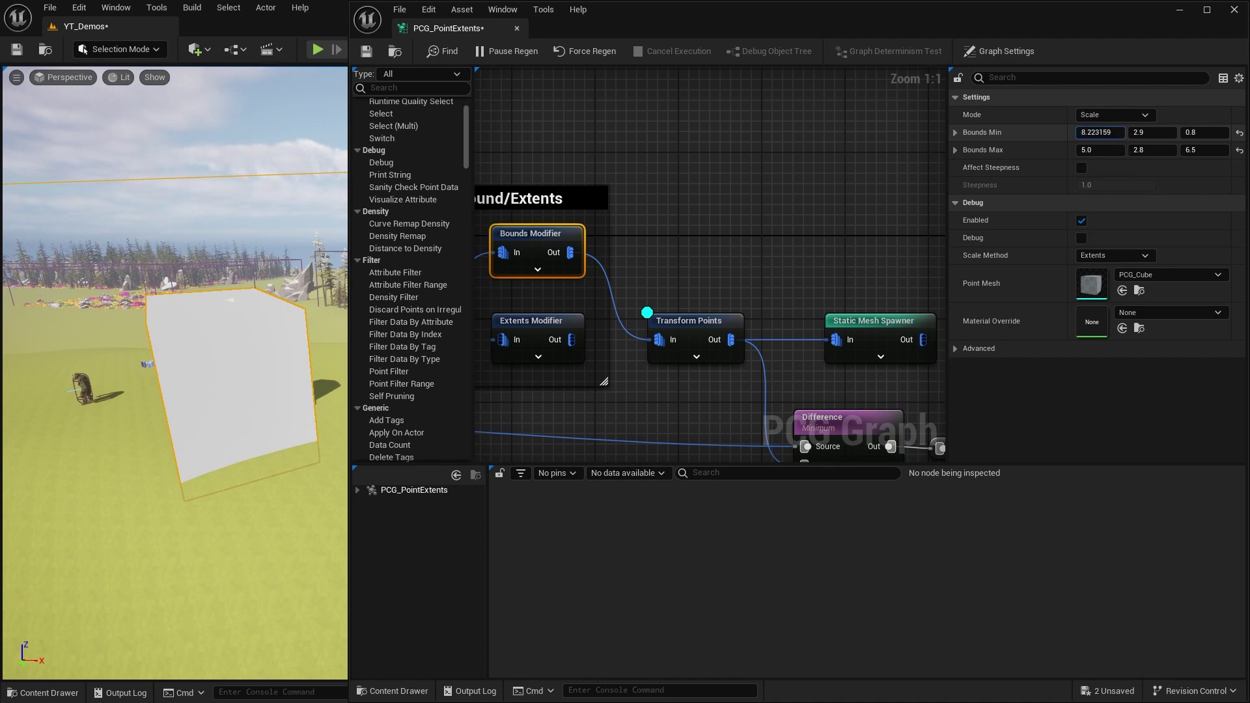
left_click_drag(1101, 133, 1125, 132)
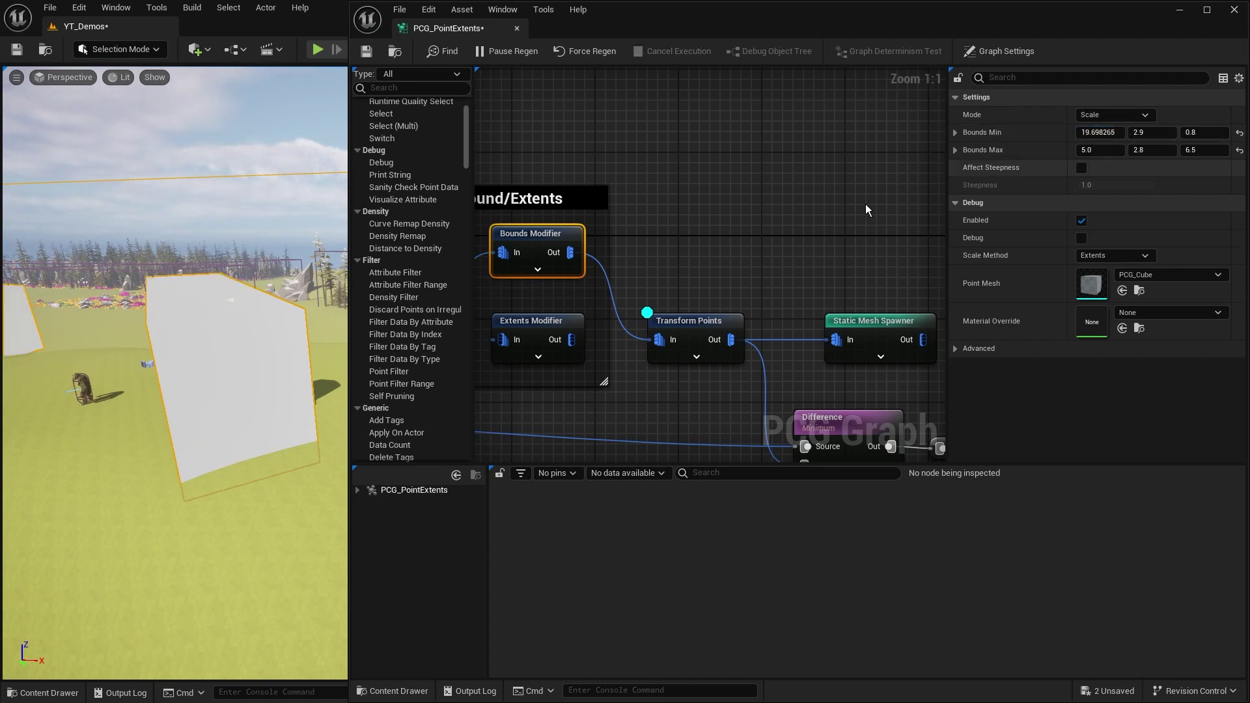
right_click_drag(260, 370, 301, 370)
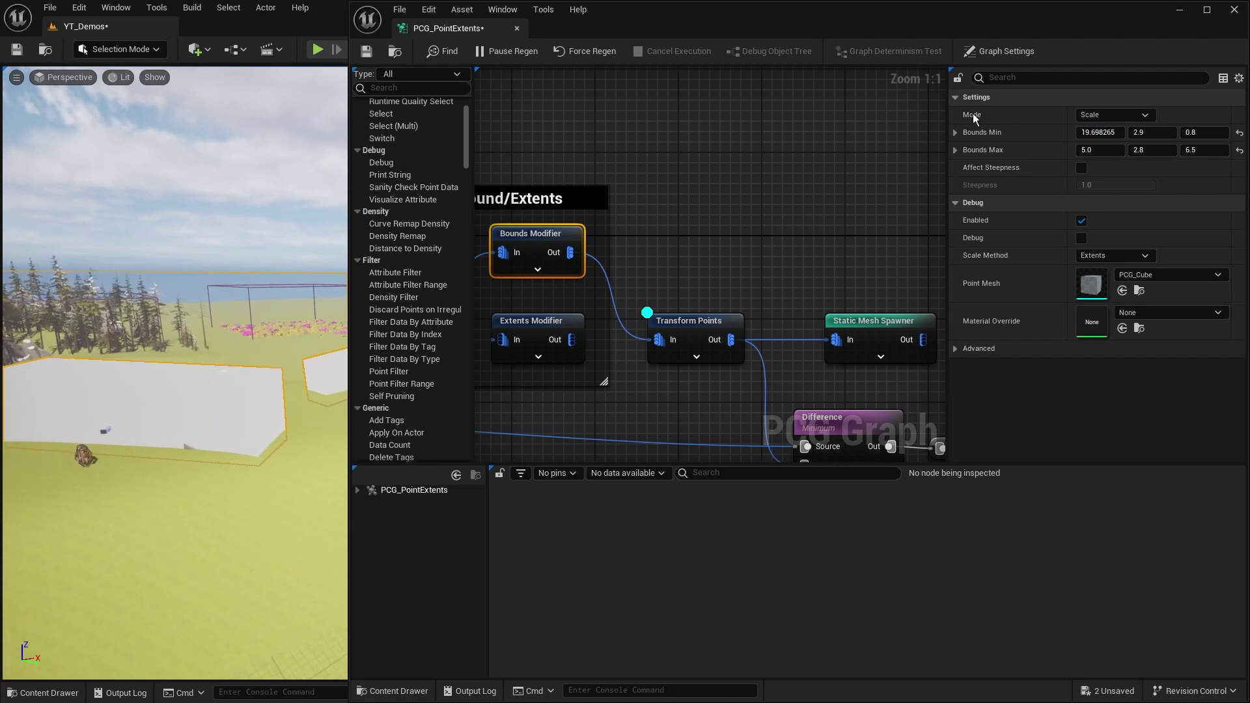
- Set the Bounds Modifier's Bounds Min X back to 5
left_click(1110, 135)
type("5")
key("Return")
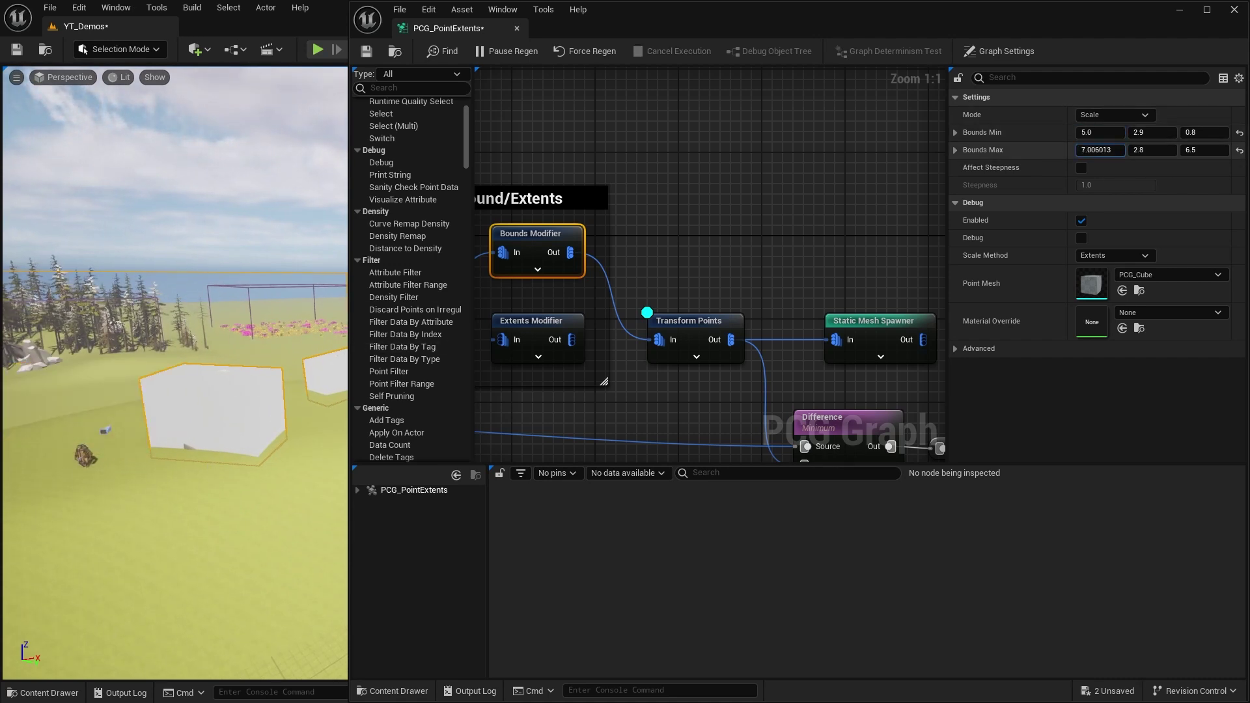
- Try the Bounds Modifier's Bounds Max X at about 11.7 and return it to 5
left_click_drag(1101, 149, 1126, 150)
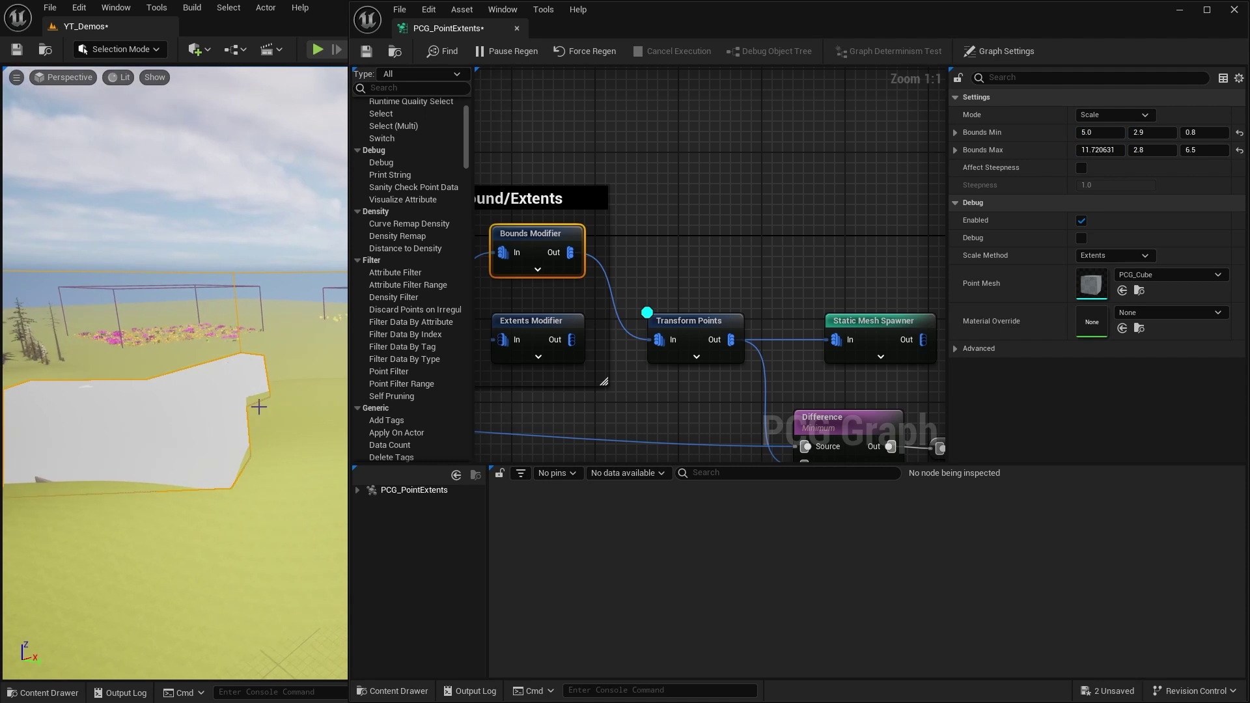
left_click(1101, 150)
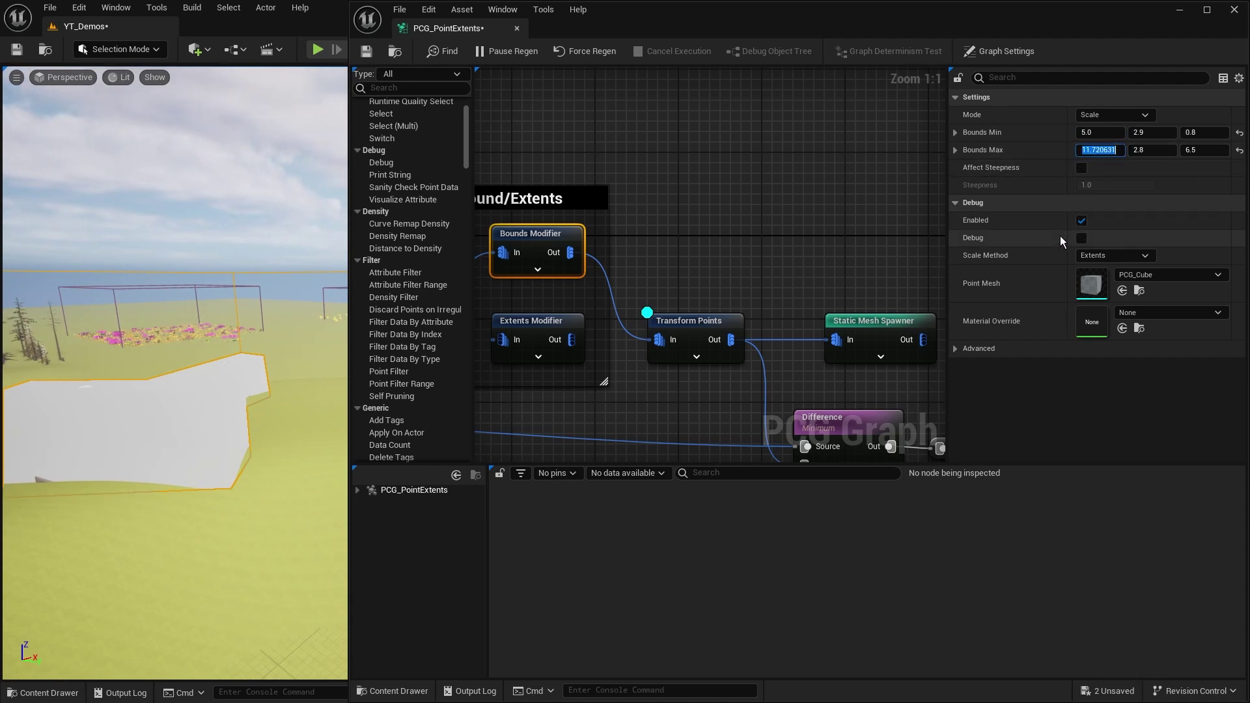
type("5")
key("Return")
- Examine the underside of a debug box, try the Bounds Modifier's Bounds Min Z at 0, and return it to 0.8
right_click_drag(329, 347, 111, 375)
key("w")
key("s")
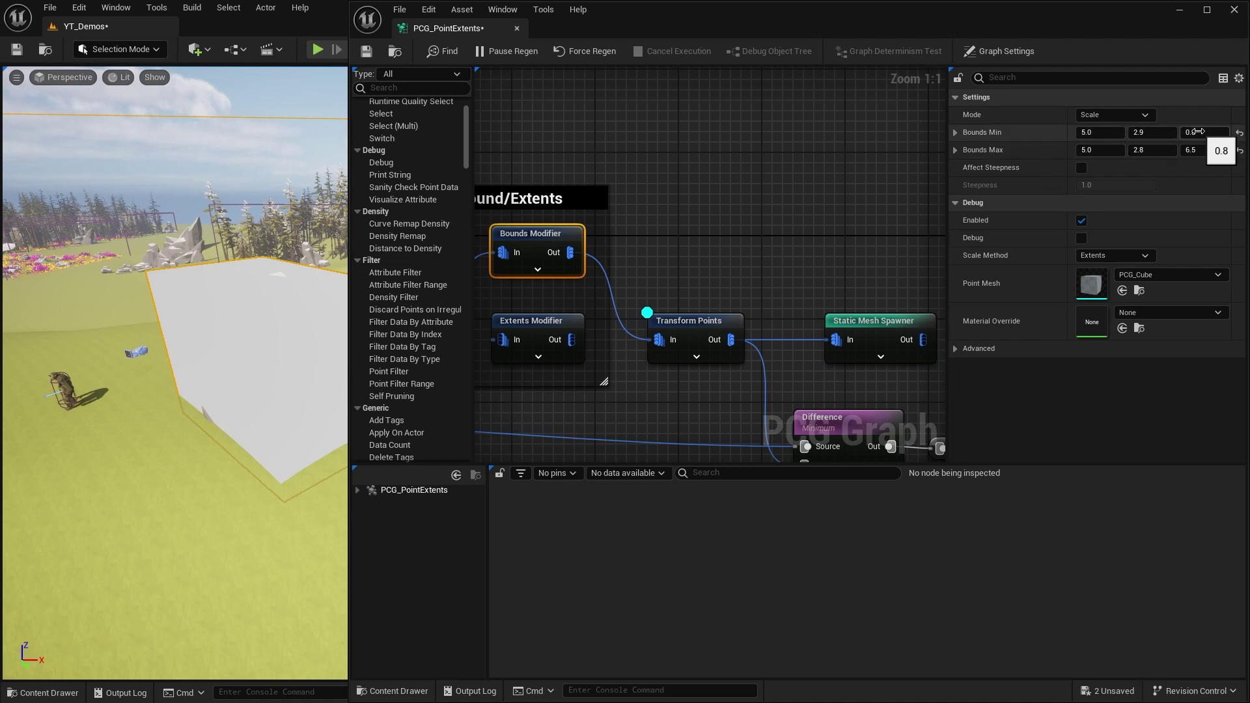
right_click_drag(174, 372, 209, 332)
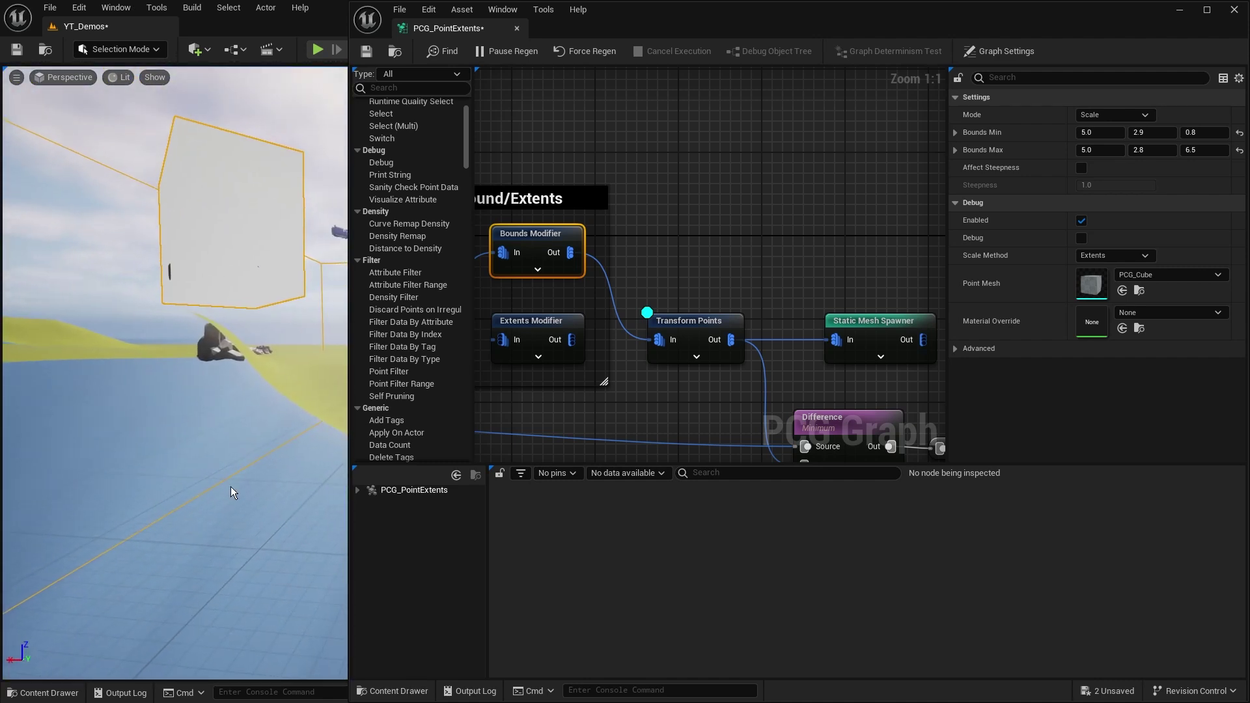
left_click(1213, 134)
type("0")
key("Return")
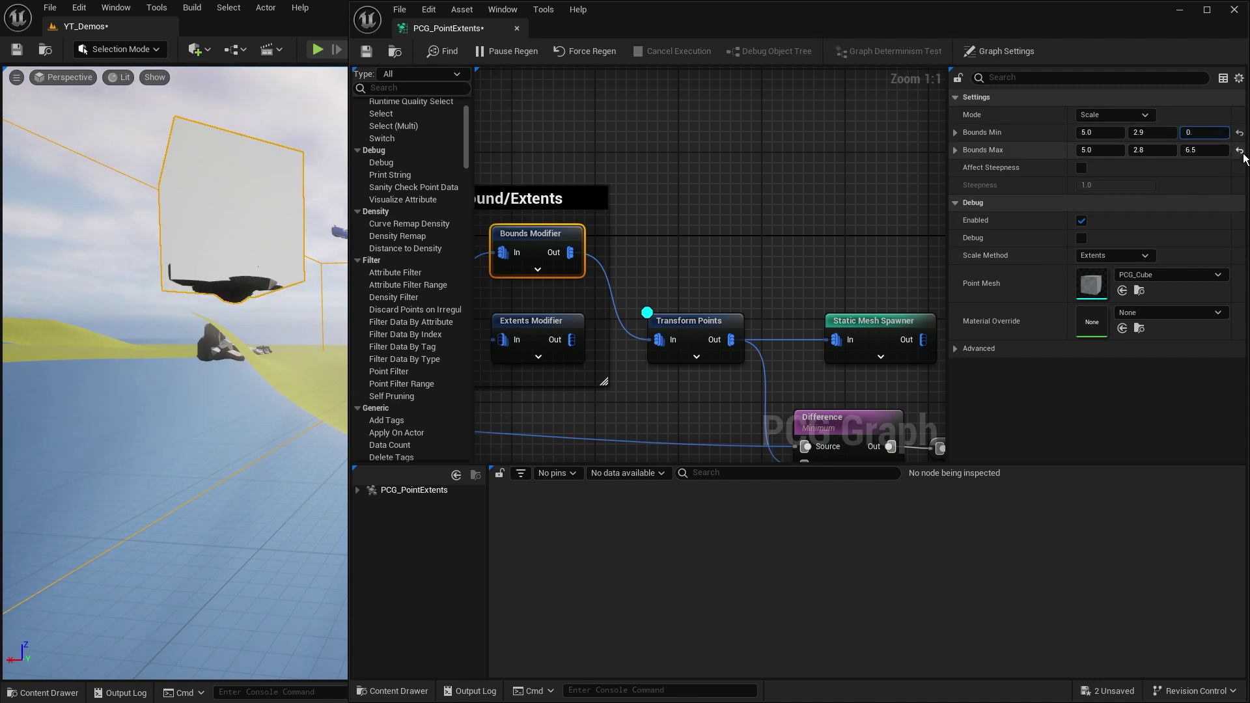
type(".8")
key("Return")
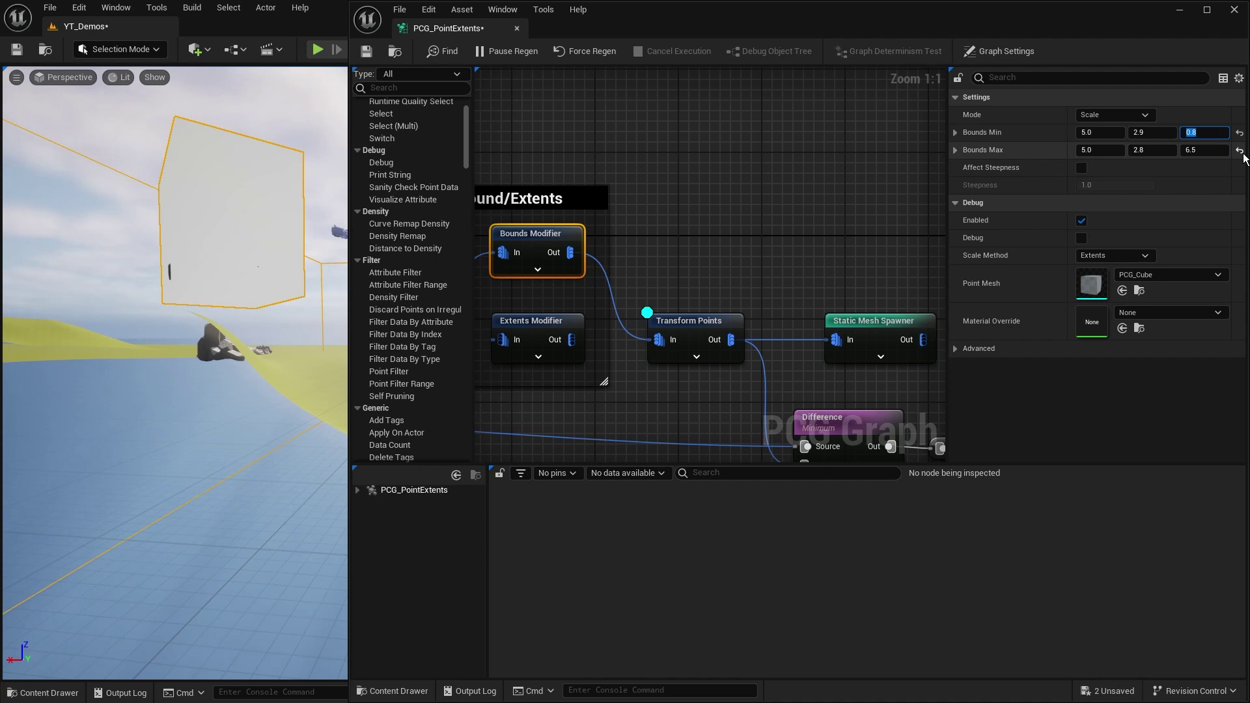
right_click_drag(259, 388, 238, 389)
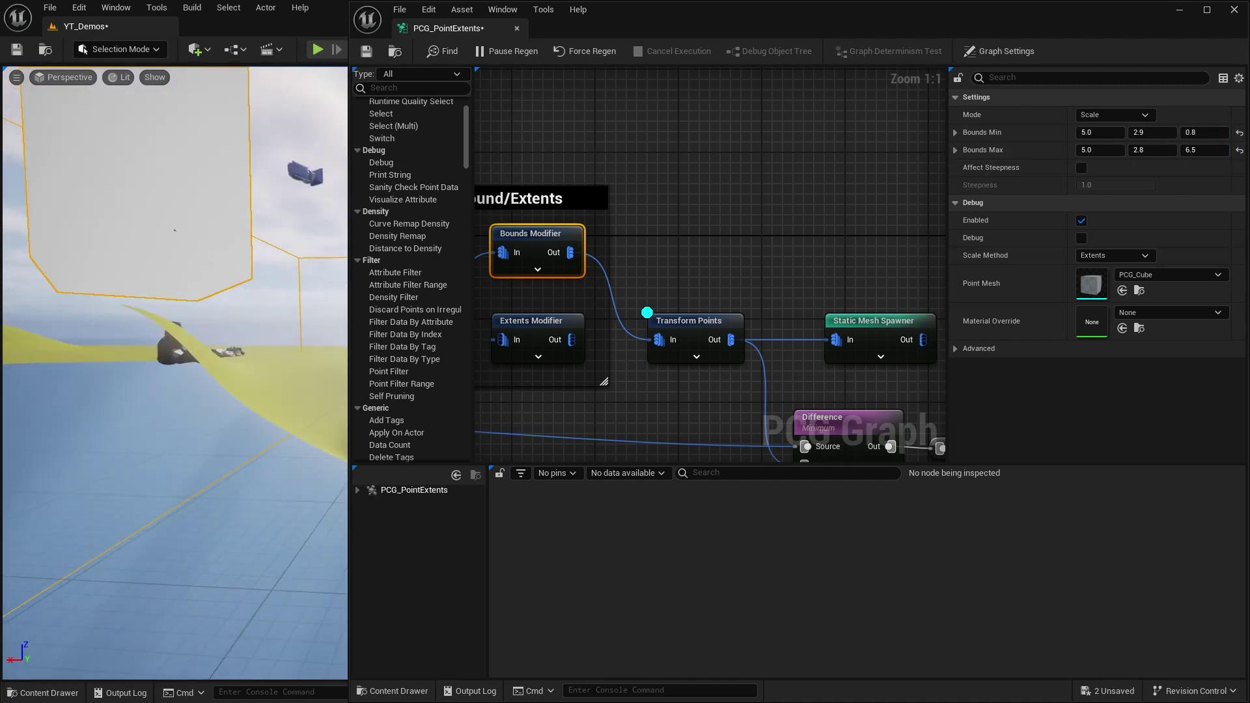
mouse_move(207, 477)
right_mouse_down()
mouse_move(208, 442)
mouse_move(207, 477)
right_mouse_up()
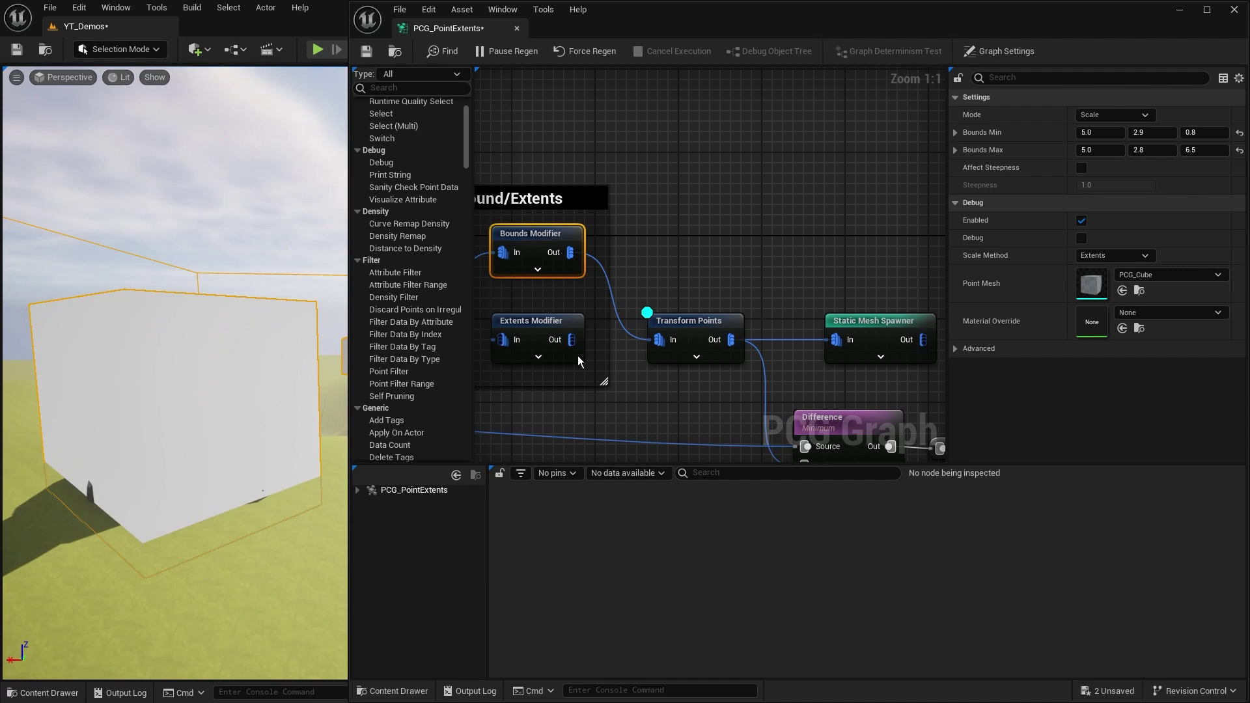
- Compare the Extents Modifier's values with the Bounds Modifier's, and turn off the debug display for the large rocks' Transform Points
left_click(577, 319)
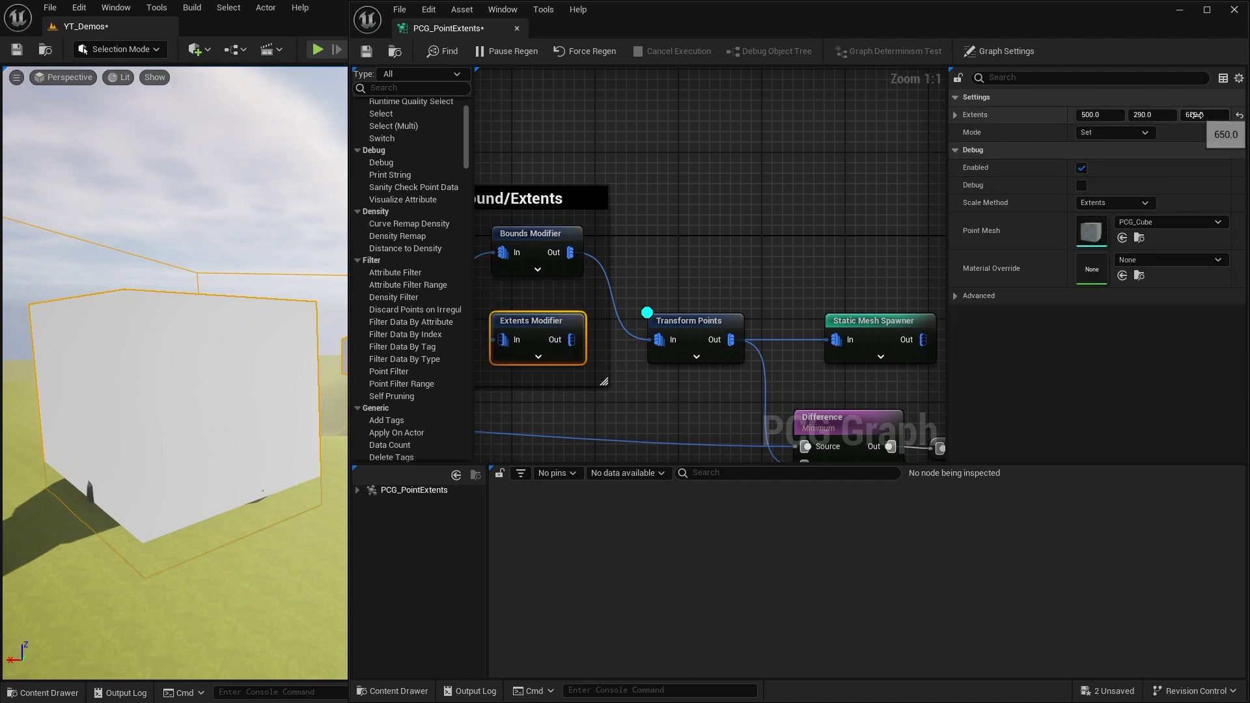
left_click(565, 235)
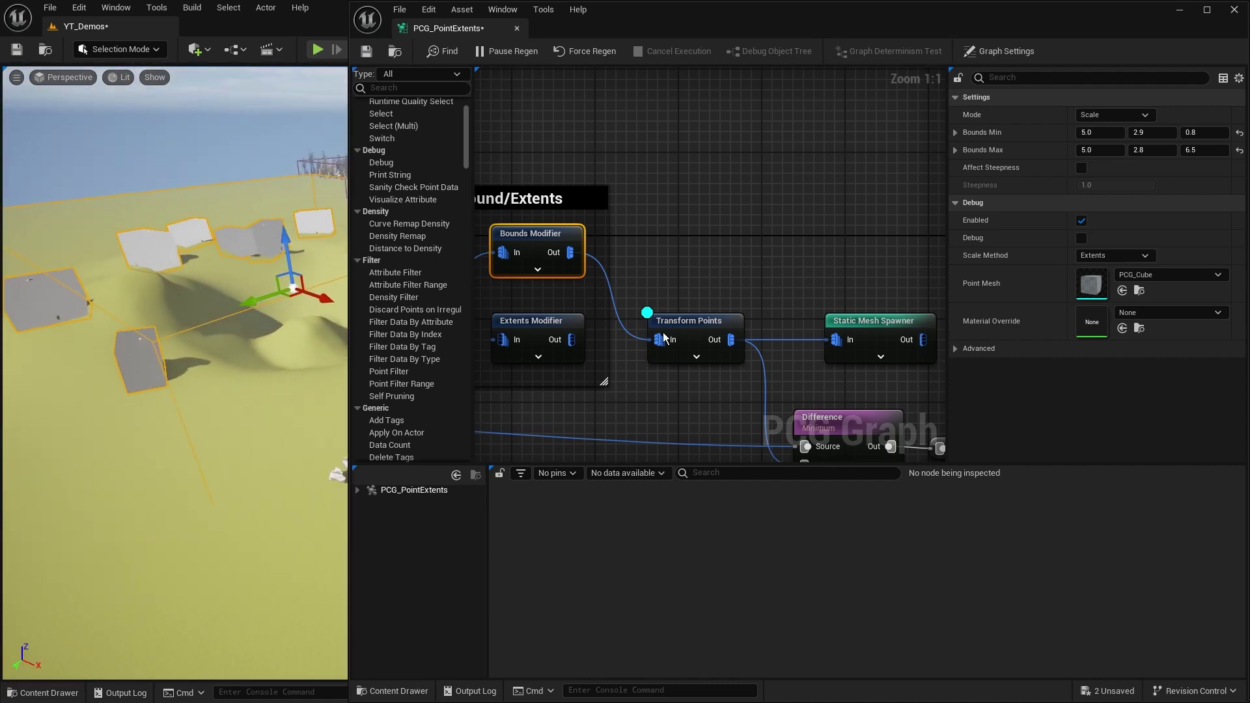
right_click_drag(647, 291, 789, 174)
scroll(787, 254, "down", 1)
left_click_drag(843, 165, 822, 258)
key("d")
right_click_drag(851, 268, 698, 298)
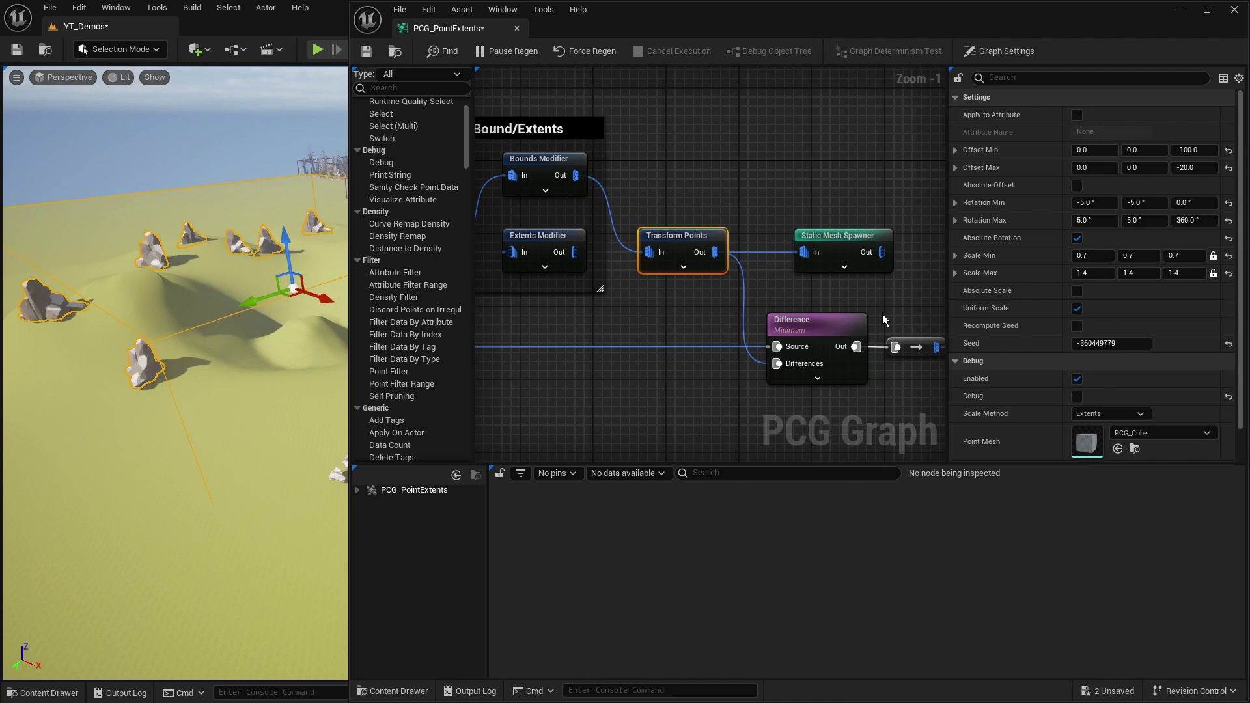
- Enable the small rocks' Static Mesh Spawner behind the Difference node and examine how the rocks scatter across the landscape
right_click_drag(886, 321, 814, 303)
left_click(801, 351)
key("d")
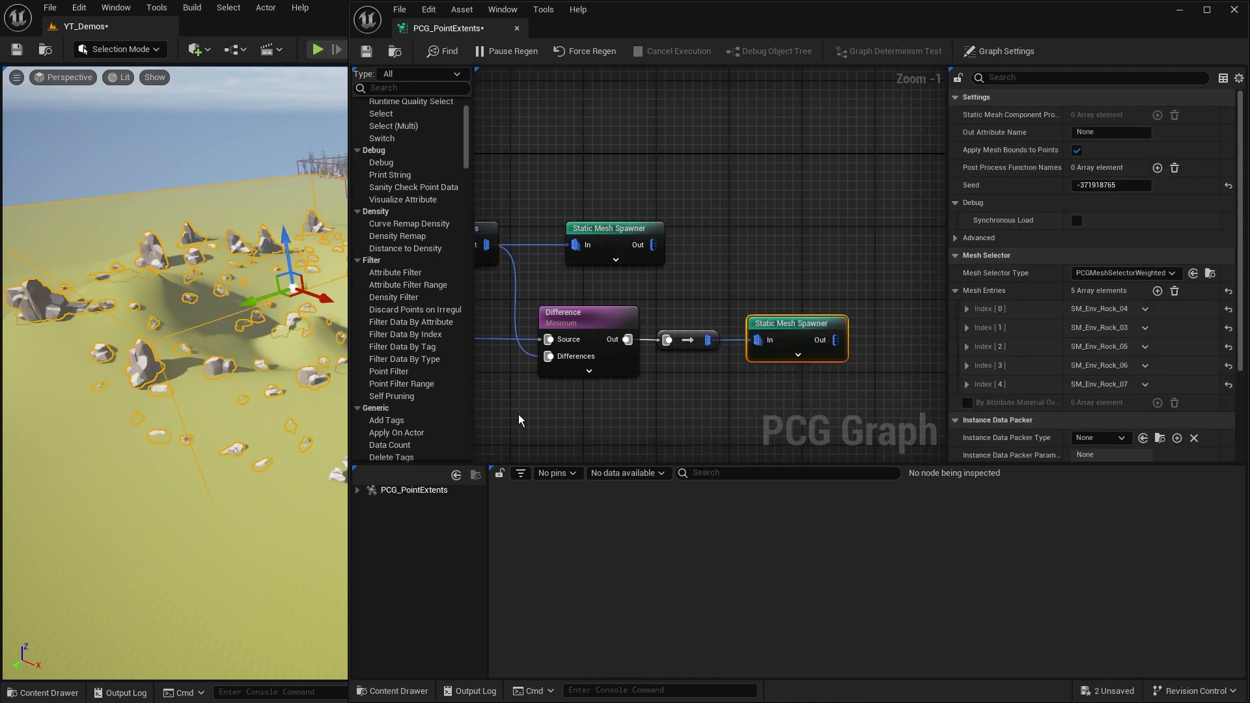
right_click_drag(570, 298, 655, 183)
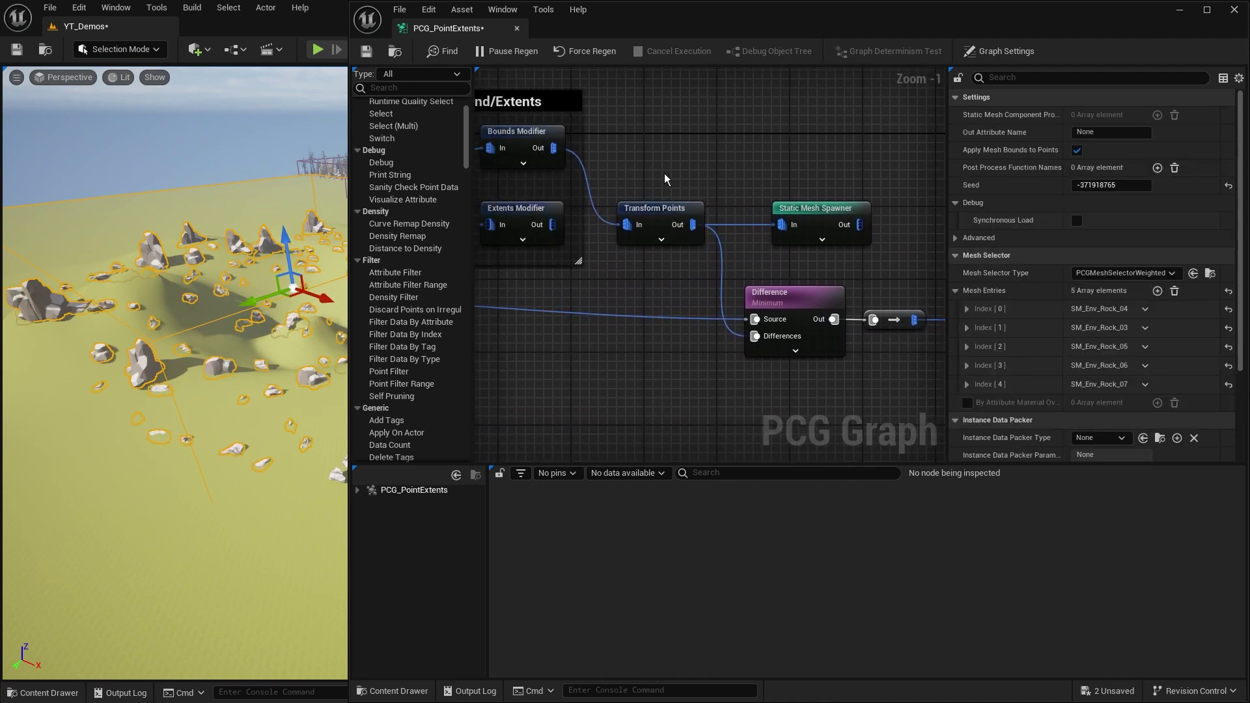
scroll(664, 173, "down", 2)
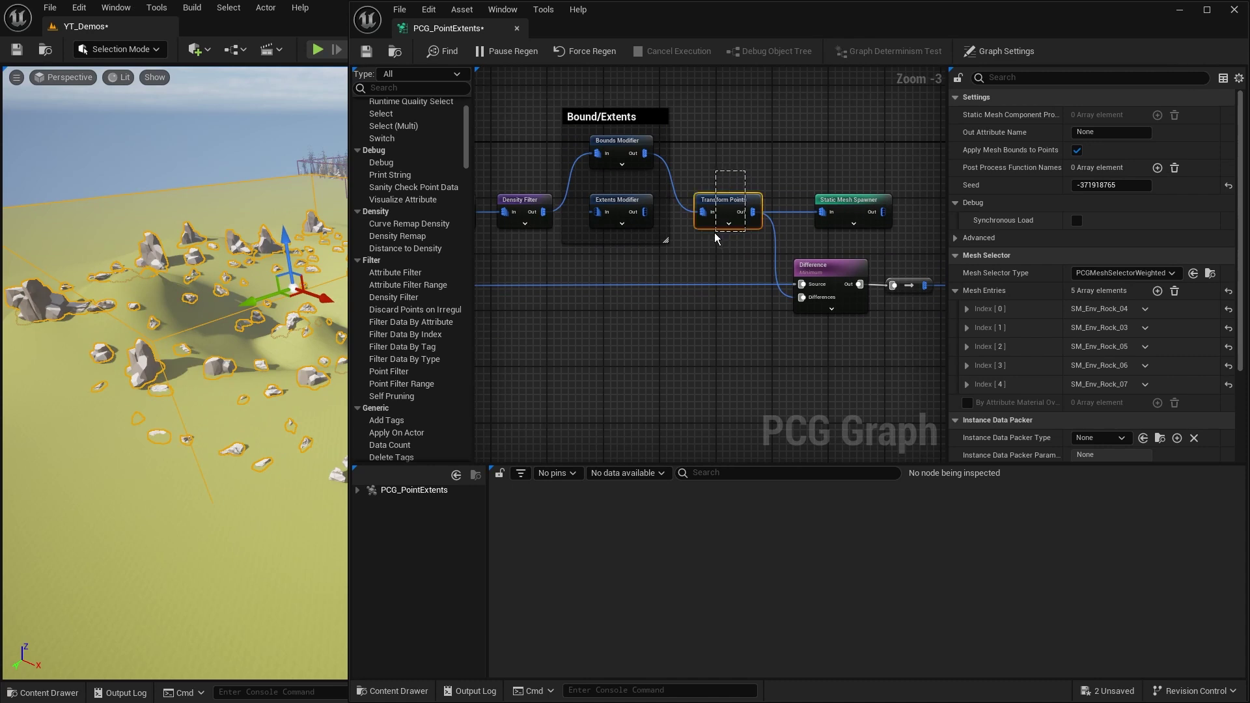
left_click_drag(715, 234, 715, 236)
left_click(697, 255)
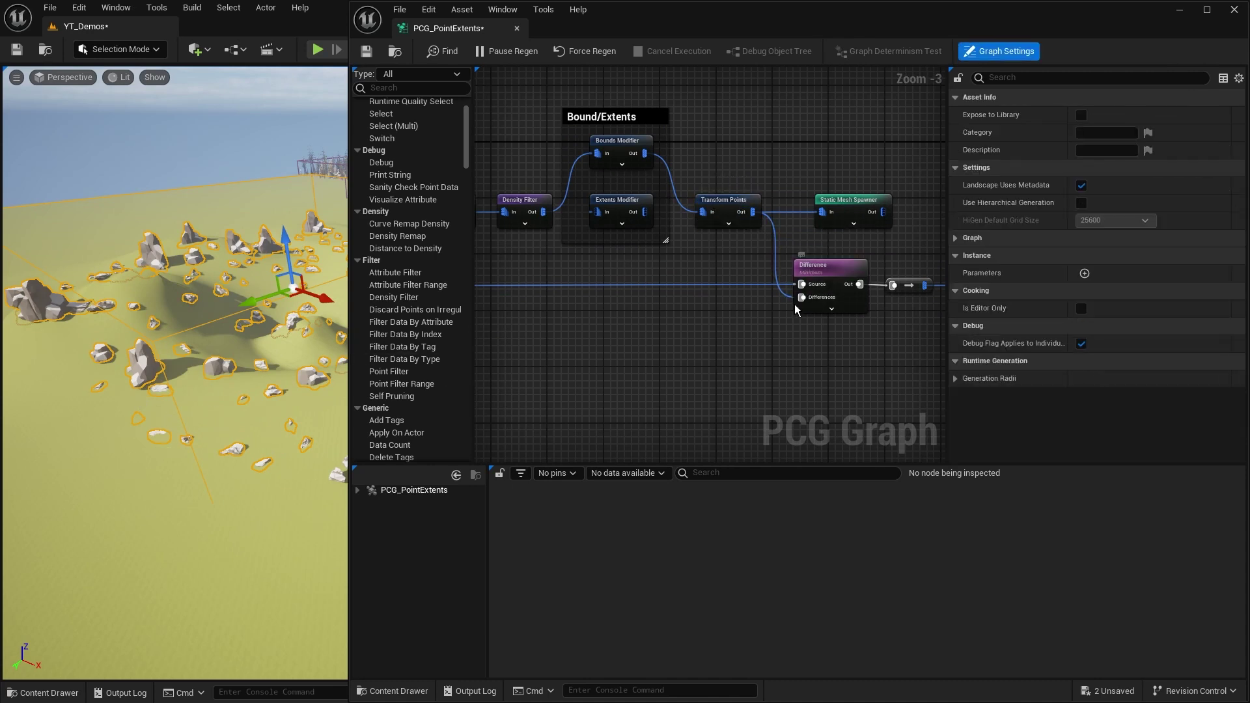
right_click_drag(194, 391, 193, 424)
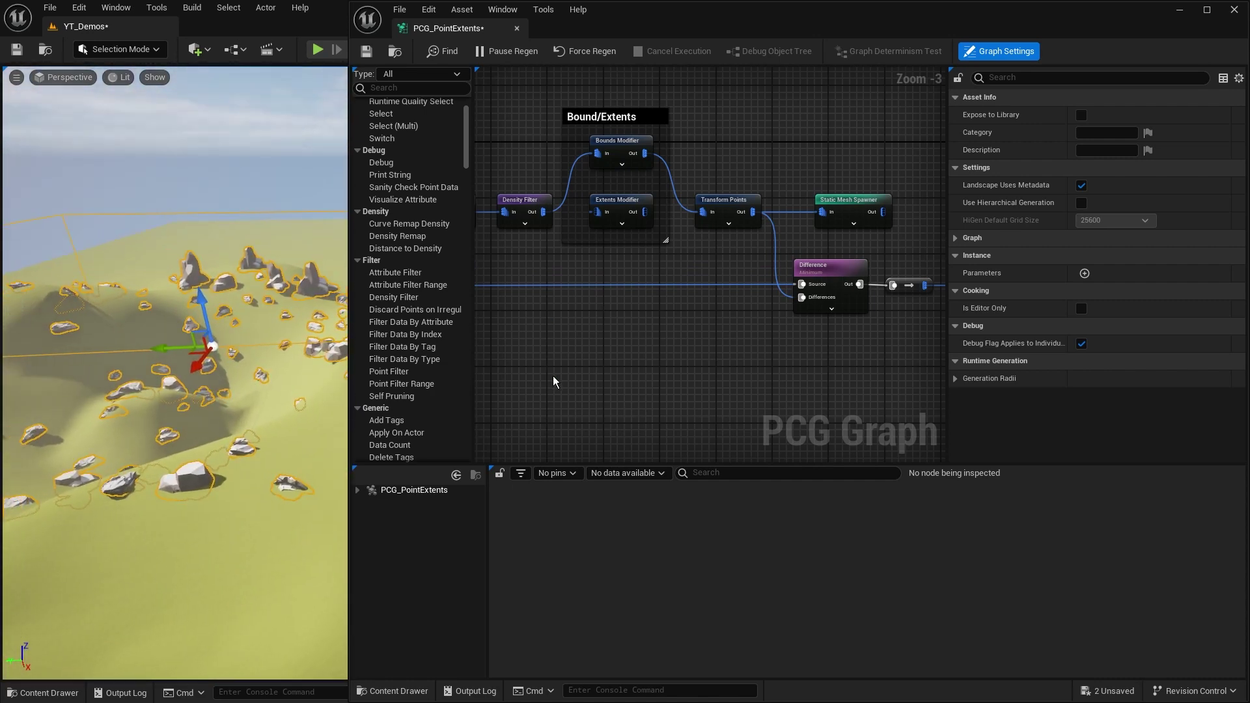
- Try Lower Bound values of 0.8, 0.2 and 0.5 on the Density Filter that feeds the small rocks
right_click_drag(528, 317, 659, 279)
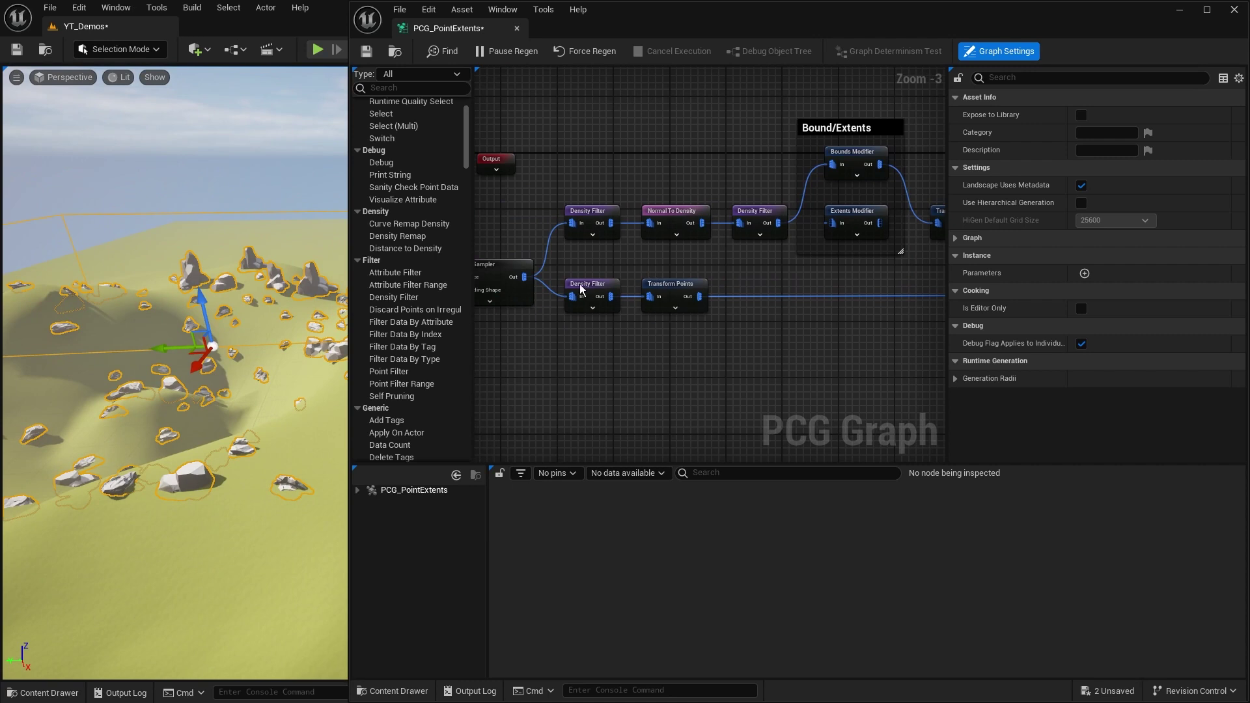
left_click_drag(586, 326, 588, 326)
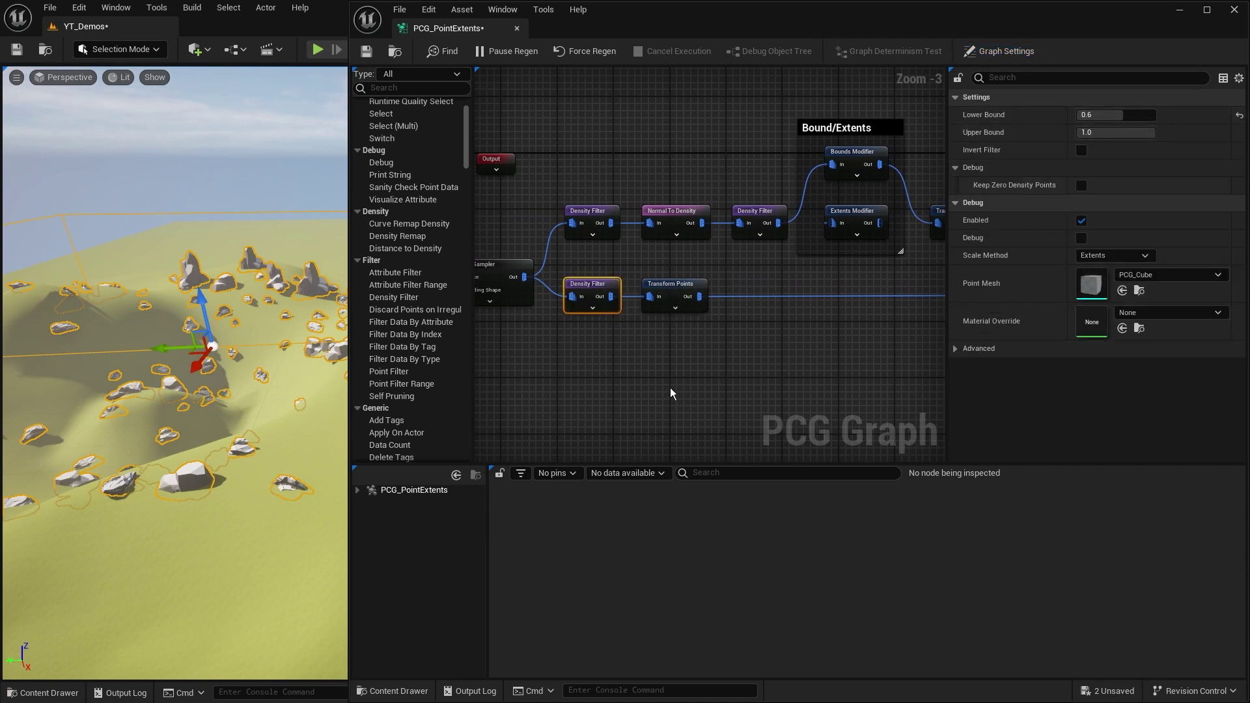
left_click(1124, 116)
type("0.8")
key("Return")
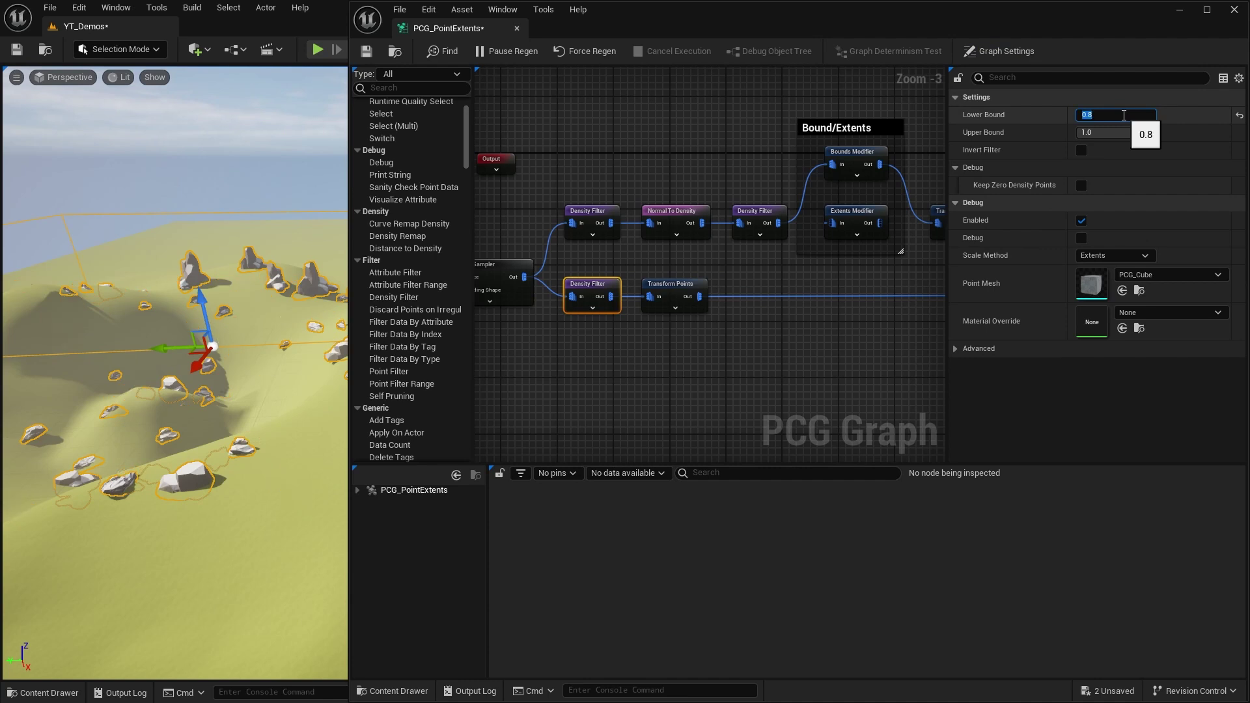
type("0.2")
key("Return")
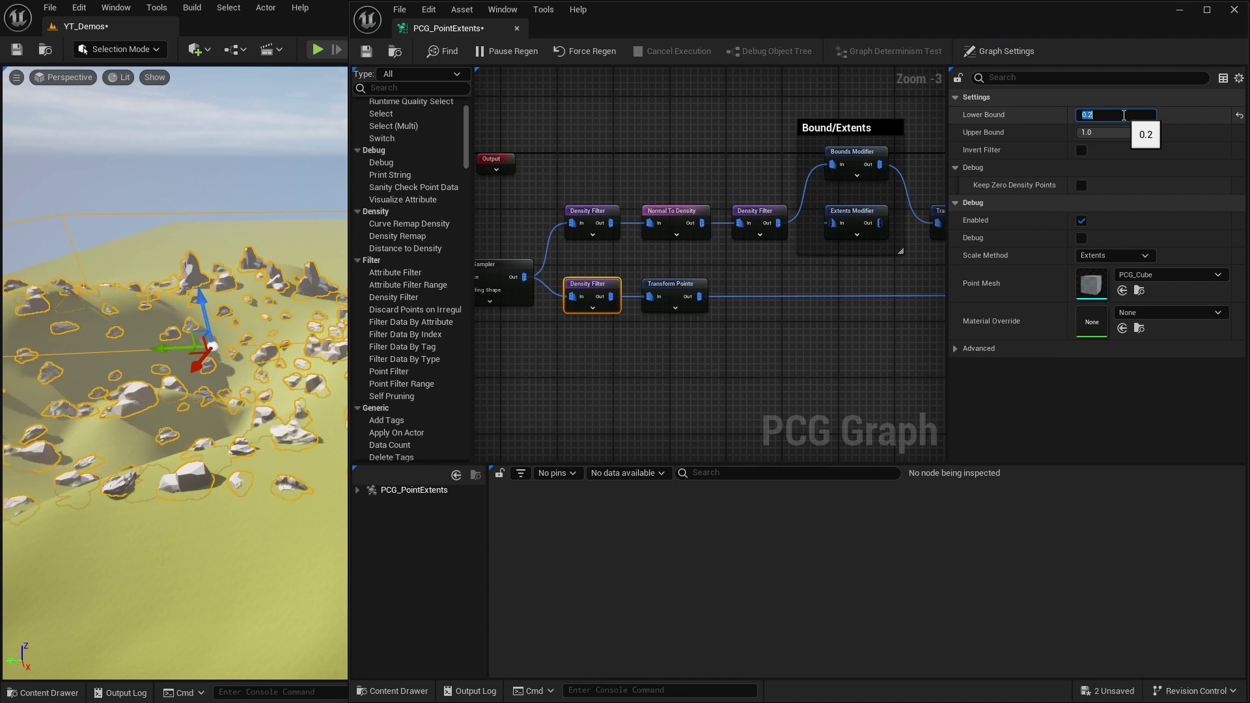
type("0.5")
key("Return")
- Disable both Static Mesh Spawners, the large rocks' one and the small rocks' one behind the Difference node
left_click_drag(757, 279, 676, 323)
right_click_drag(919, 319, 596, 301)
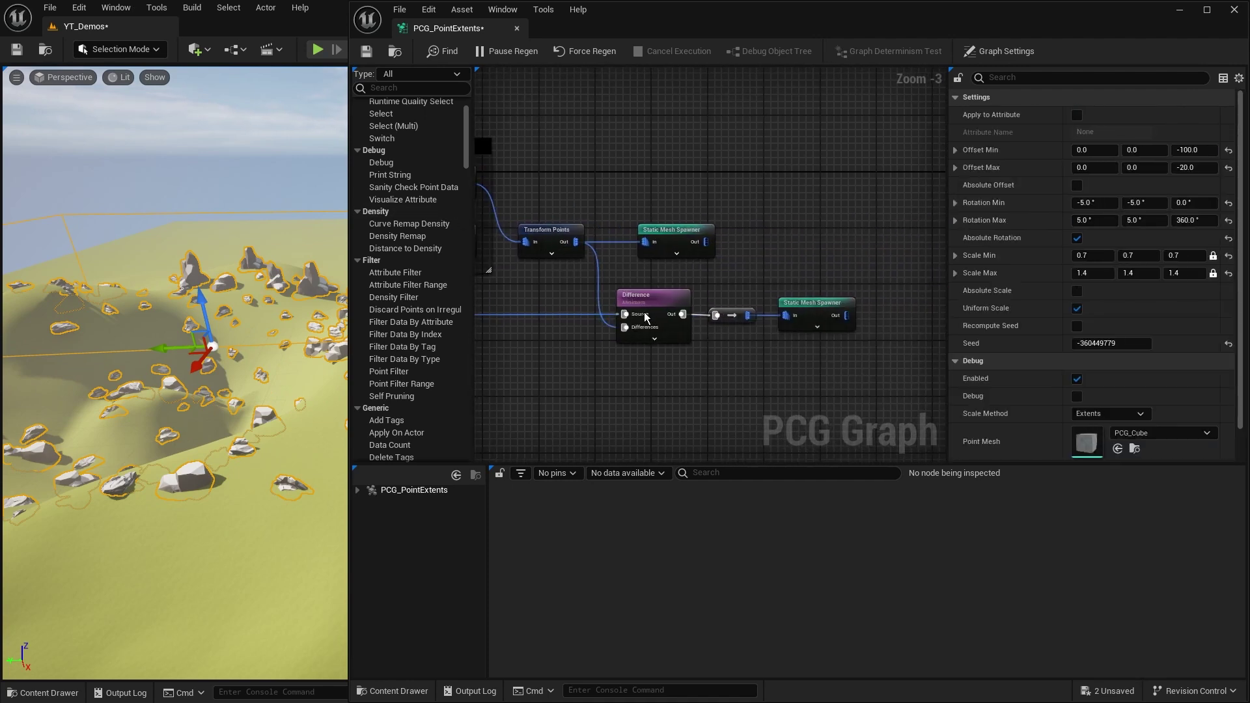
left_click_drag(896, 254, 748, 390)
left_click_drag(862, 386, 739, 285)
left_click_drag(714, 215, 681, 256)
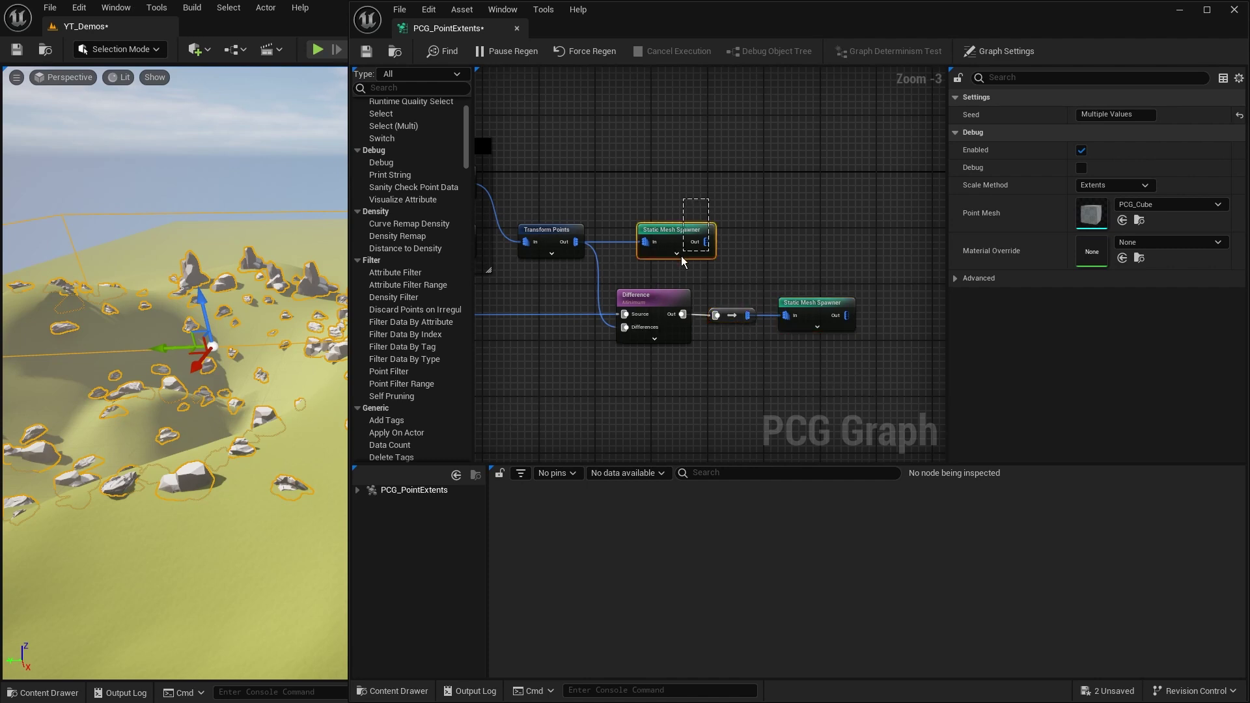
left_click_drag(890, 276, 819, 347, "shift")
key("e")
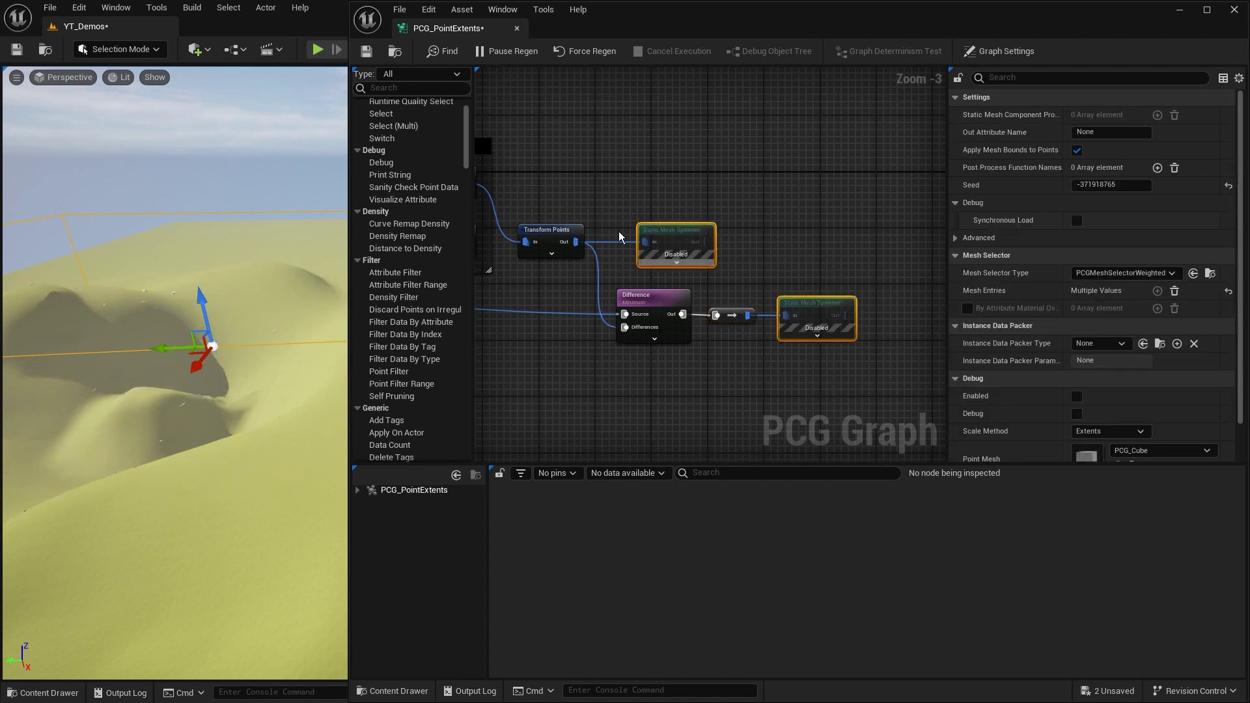
- Turn on the debug display for the large rocks' Transform Points and the Difference node, and examine the point boxes
left_click_drag(585, 182, 558, 260)
key("d")
left_click_drag(692, 278, 656, 321)
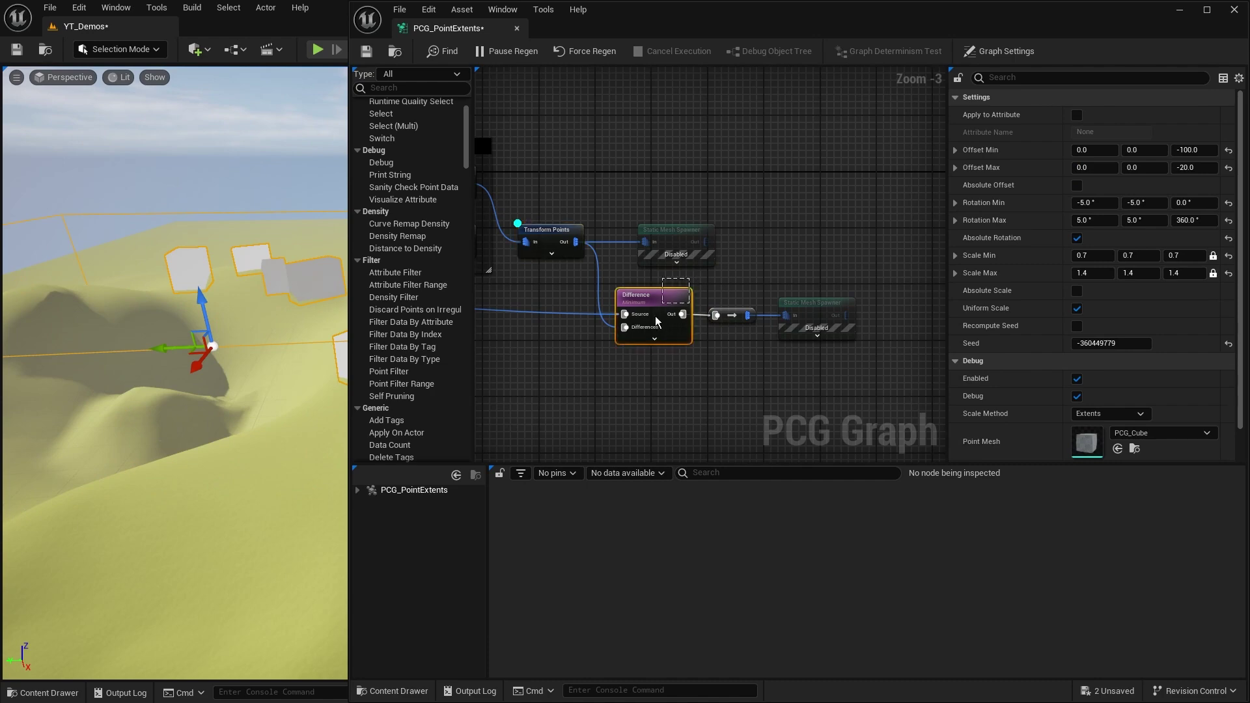
key("d")
right_click_drag(254, 426, 274, 482)
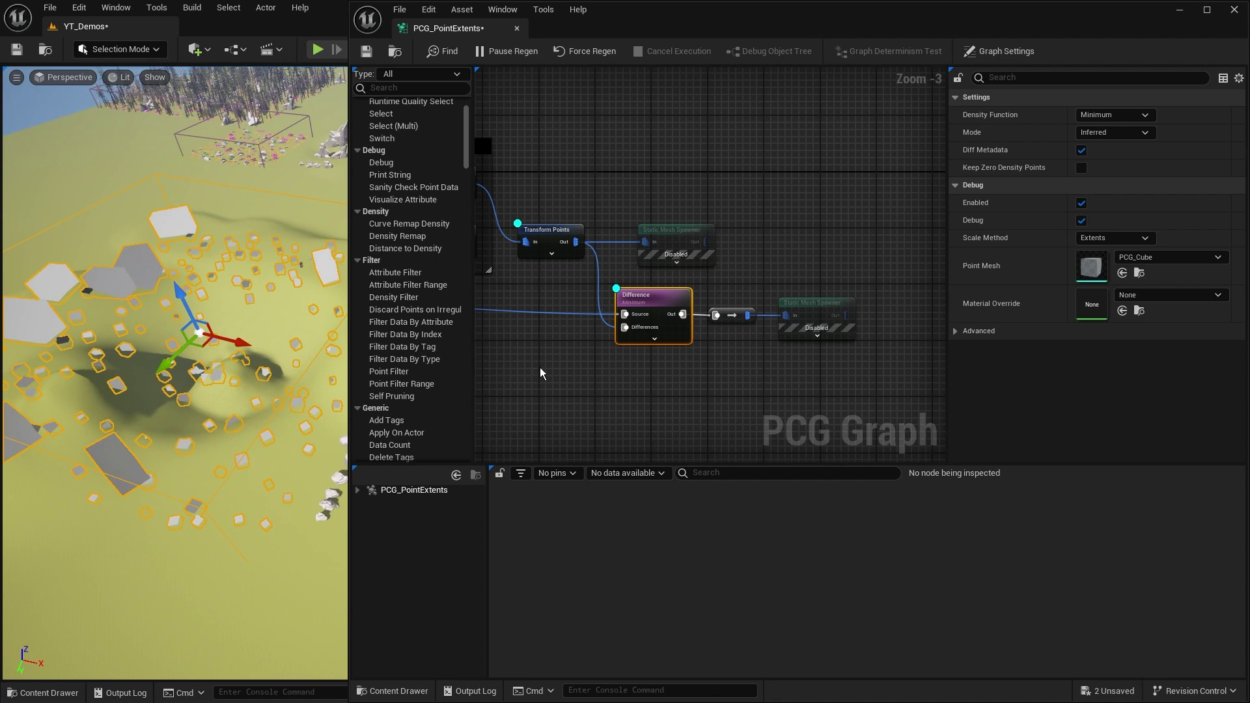
right_click_drag(541, 373, 749, 379)
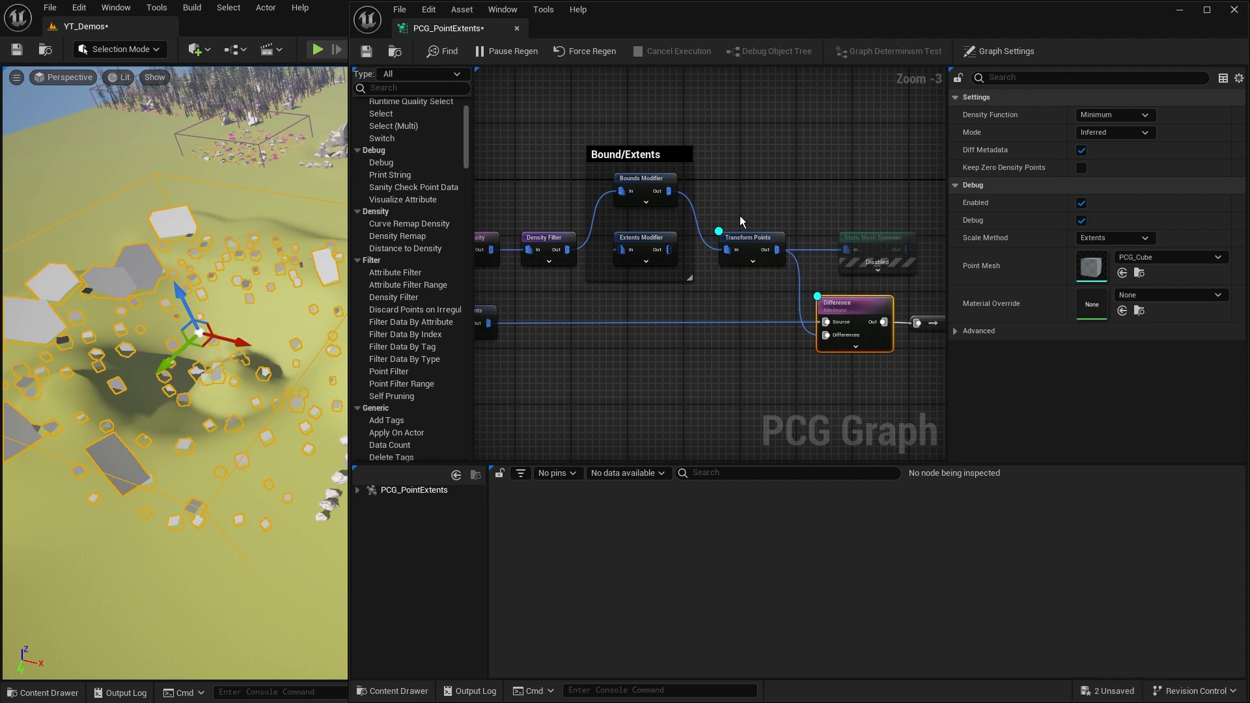
- Turn off the debug display for Transform Points and the Difference node, and turn it on for the Bounds Modifier
left_click(749, 244)
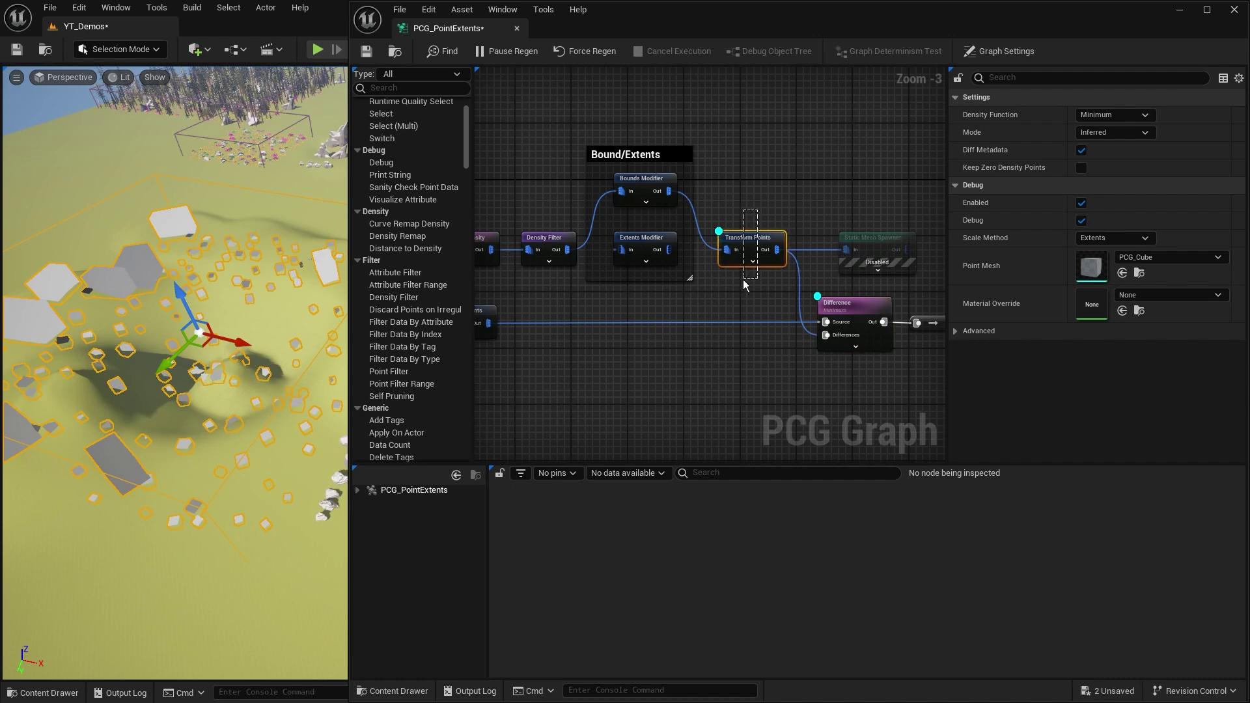
right_click_drag(619, 304, 672, 292)
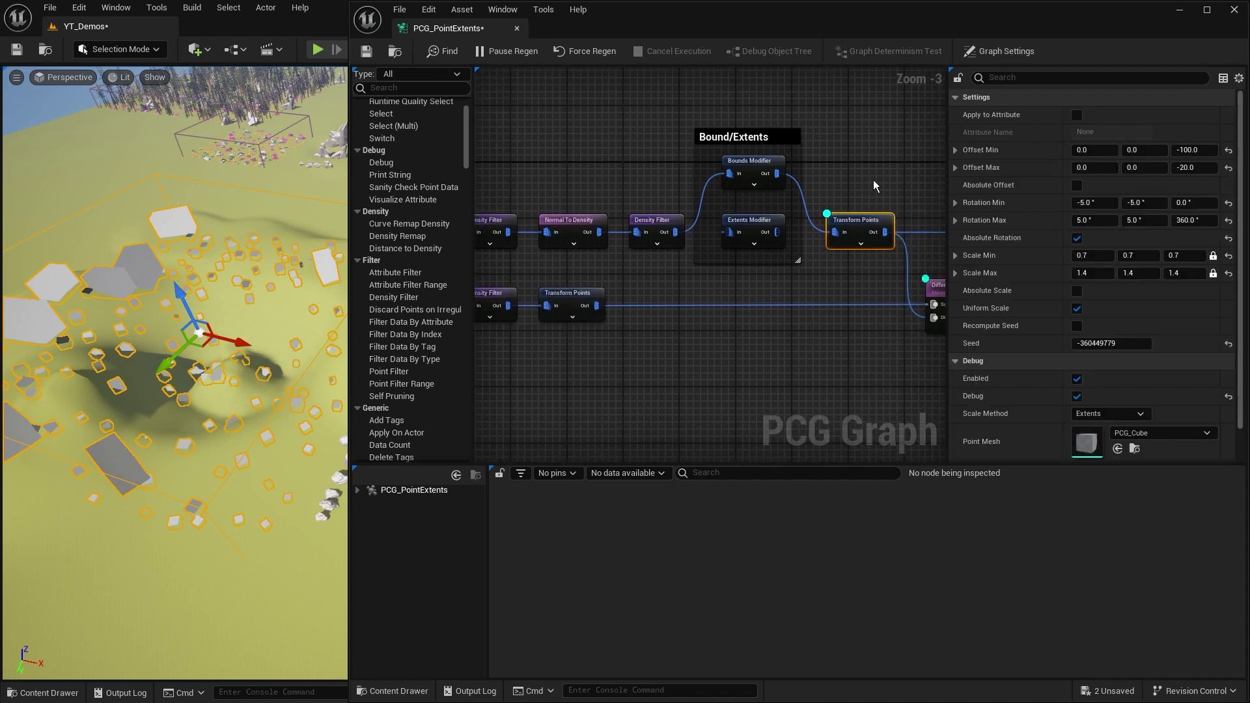
key("d")
right_click_drag(883, 311, 755, 293)
left_click(805, 310)
key("d")
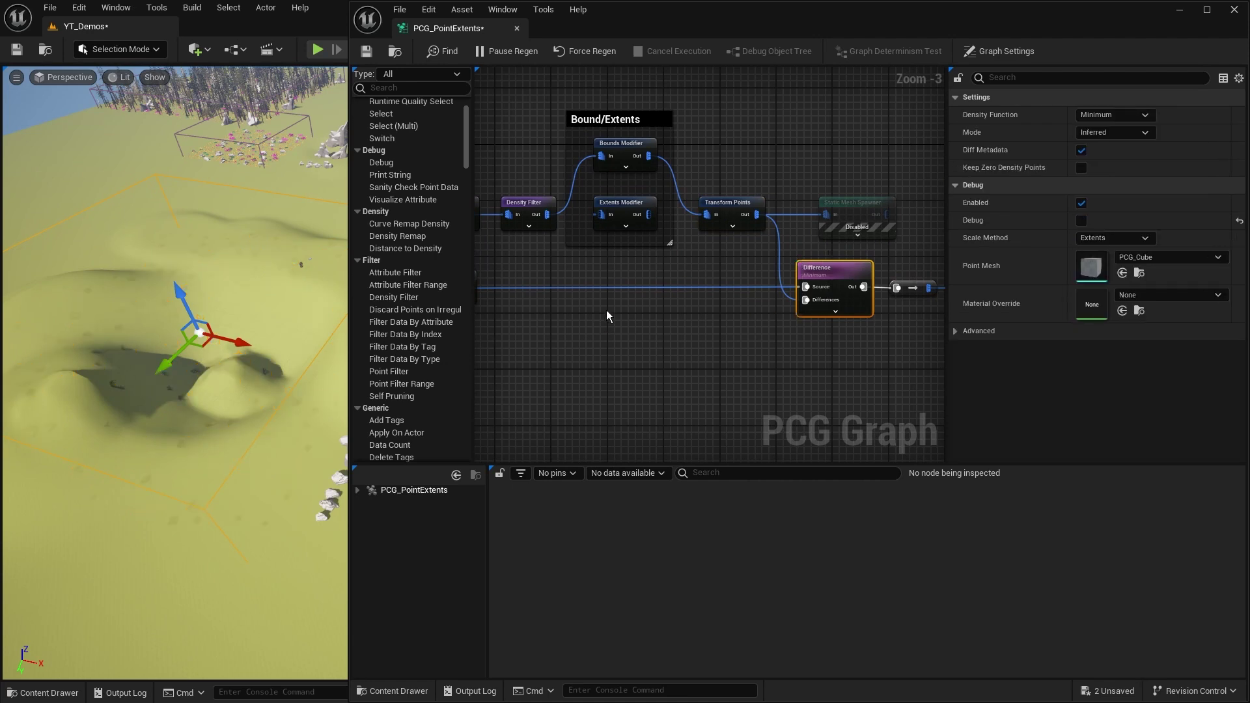
right_click_drag(607, 312, 787, 290)
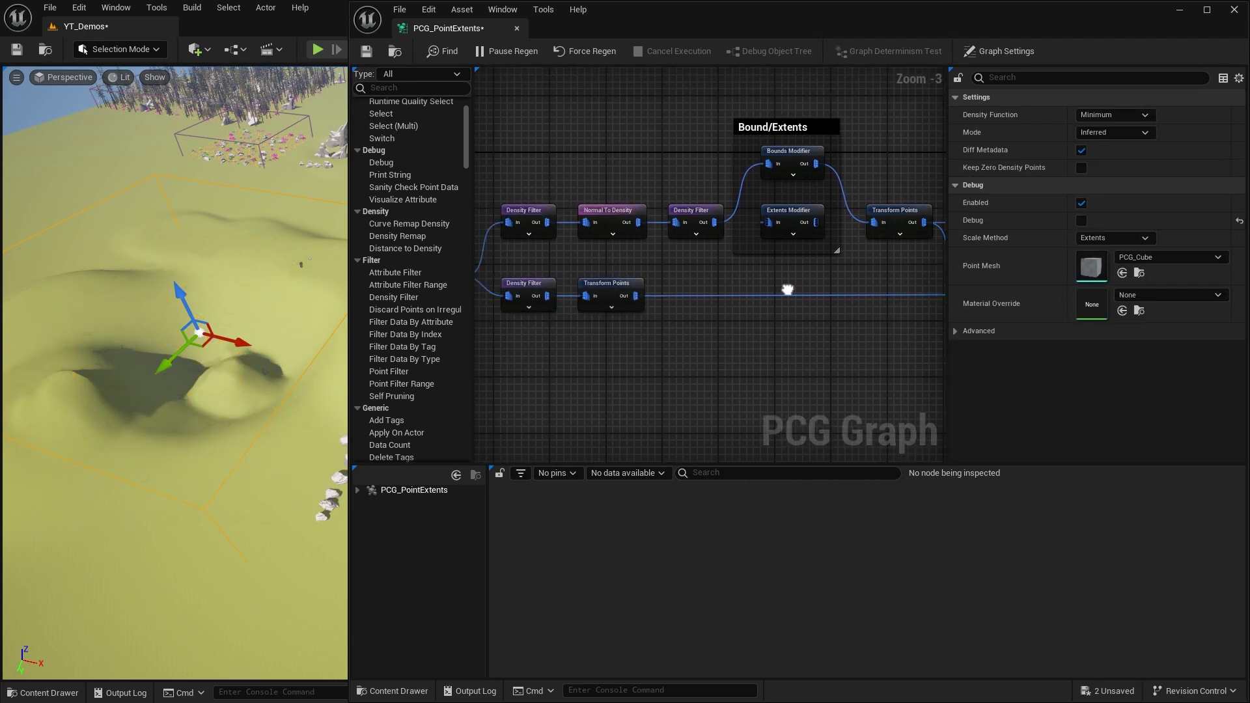
left_click(790, 161)
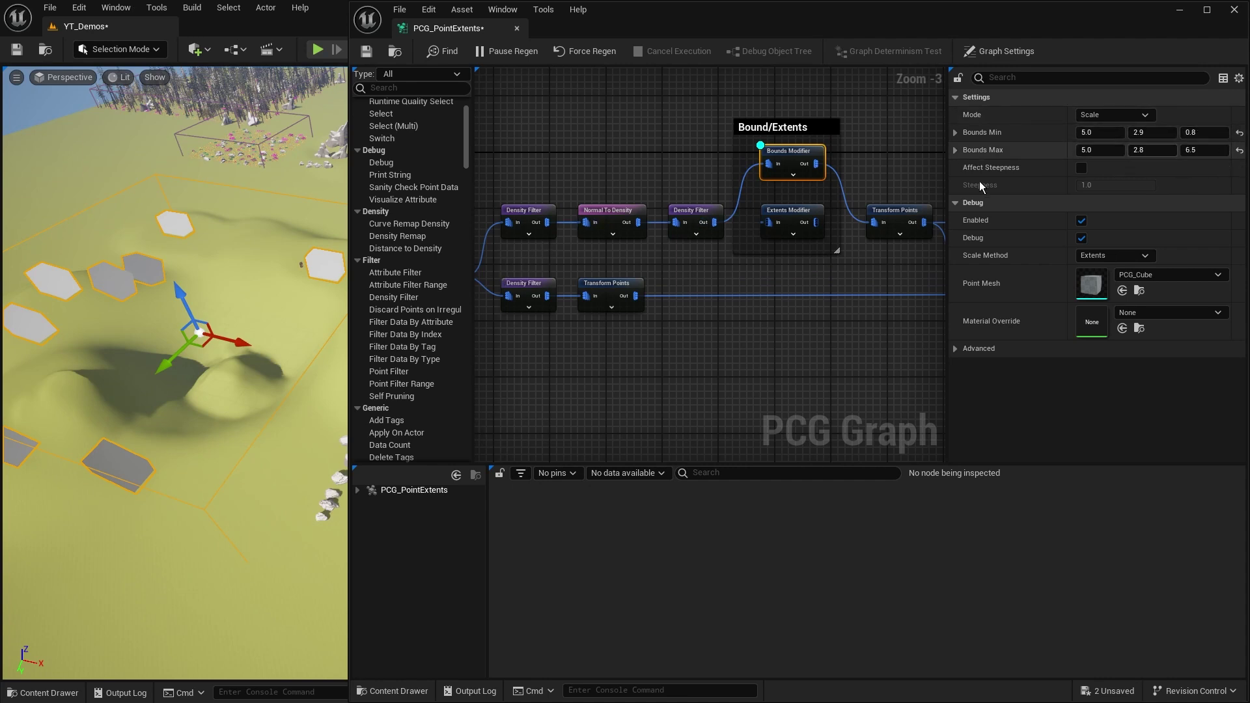
- Try an X value of 200 for the Surface Sampler's Point Extents and examine the point boxes in the viewport
right_click_drag(580, 220, 838, 220)
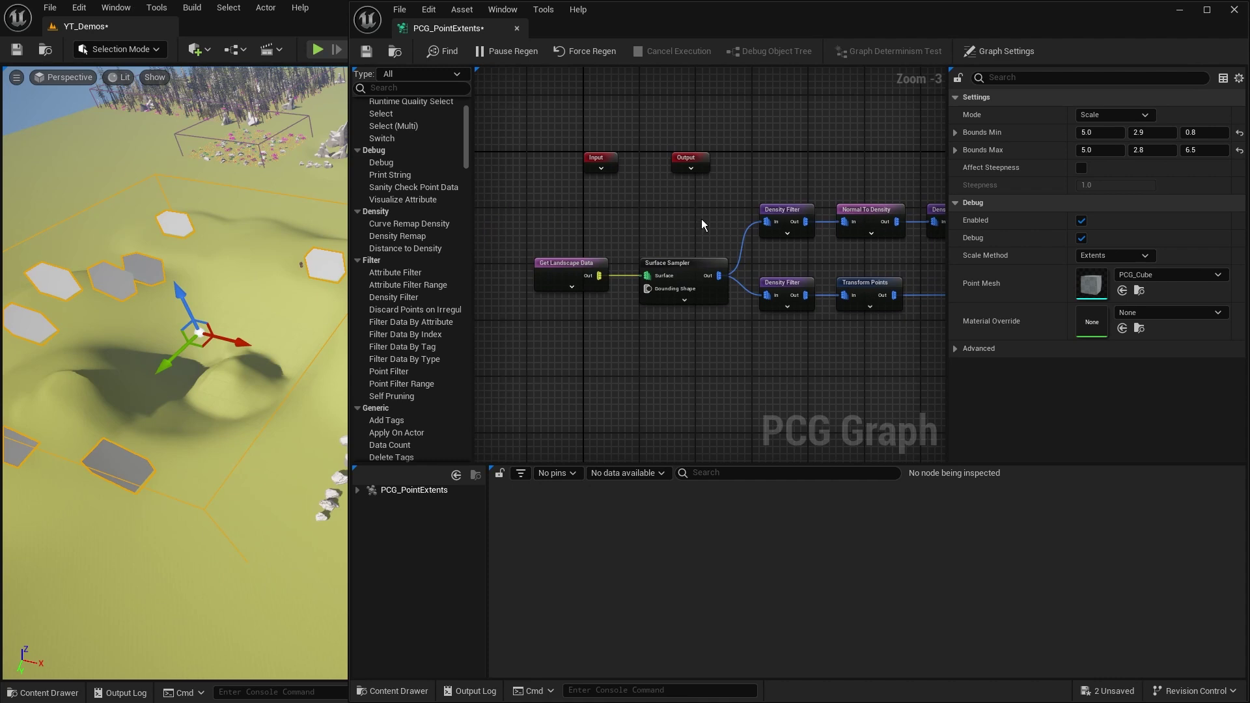
left_click_drag(702, 220, 641, 334)
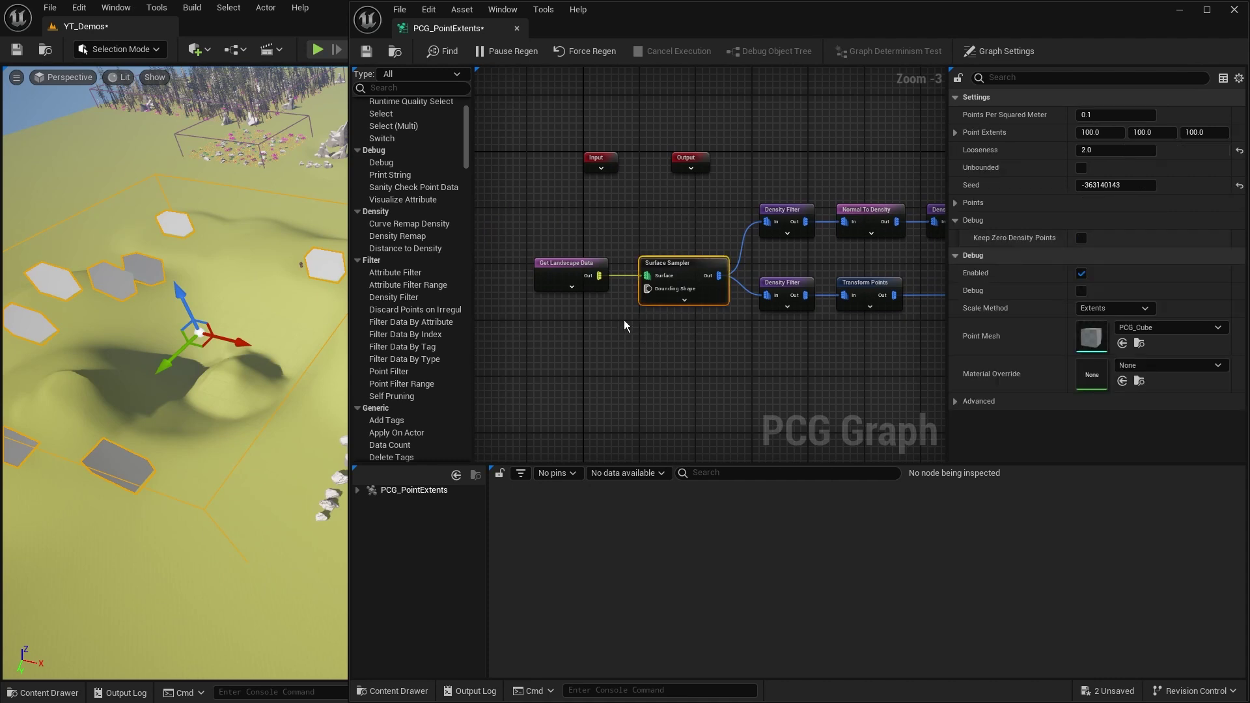
left_click(1101, 132)
type("200")
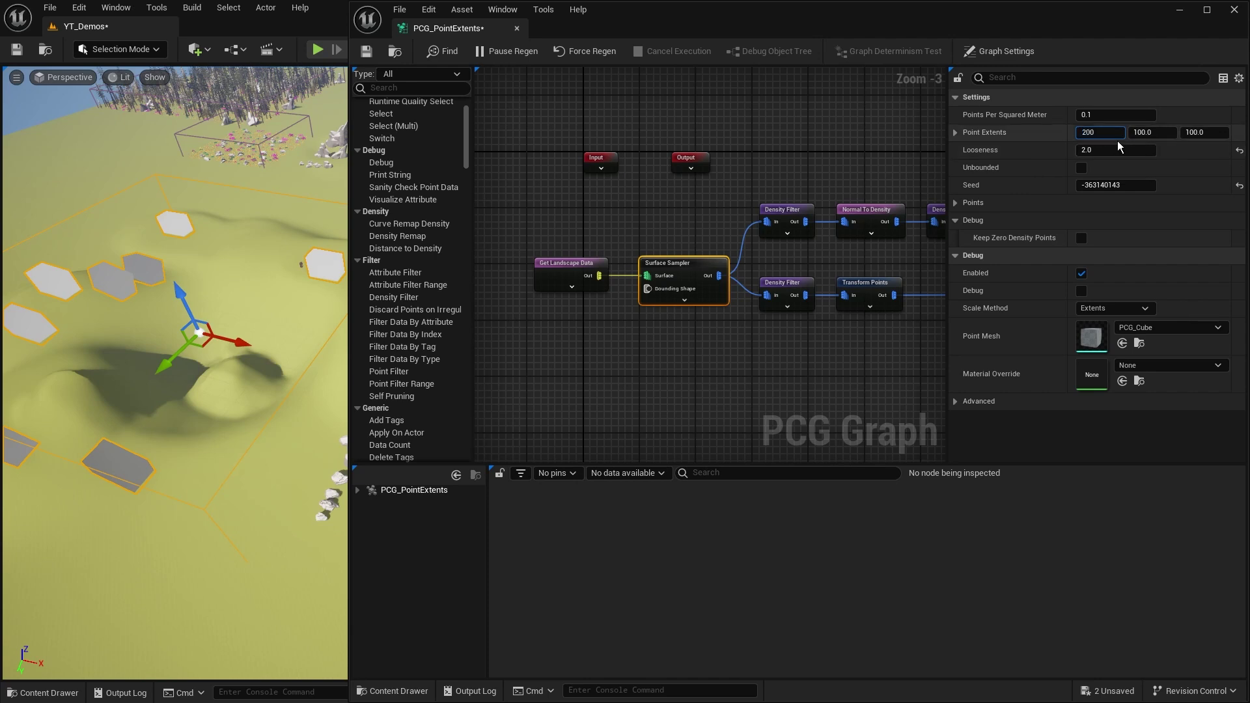
key("Return")
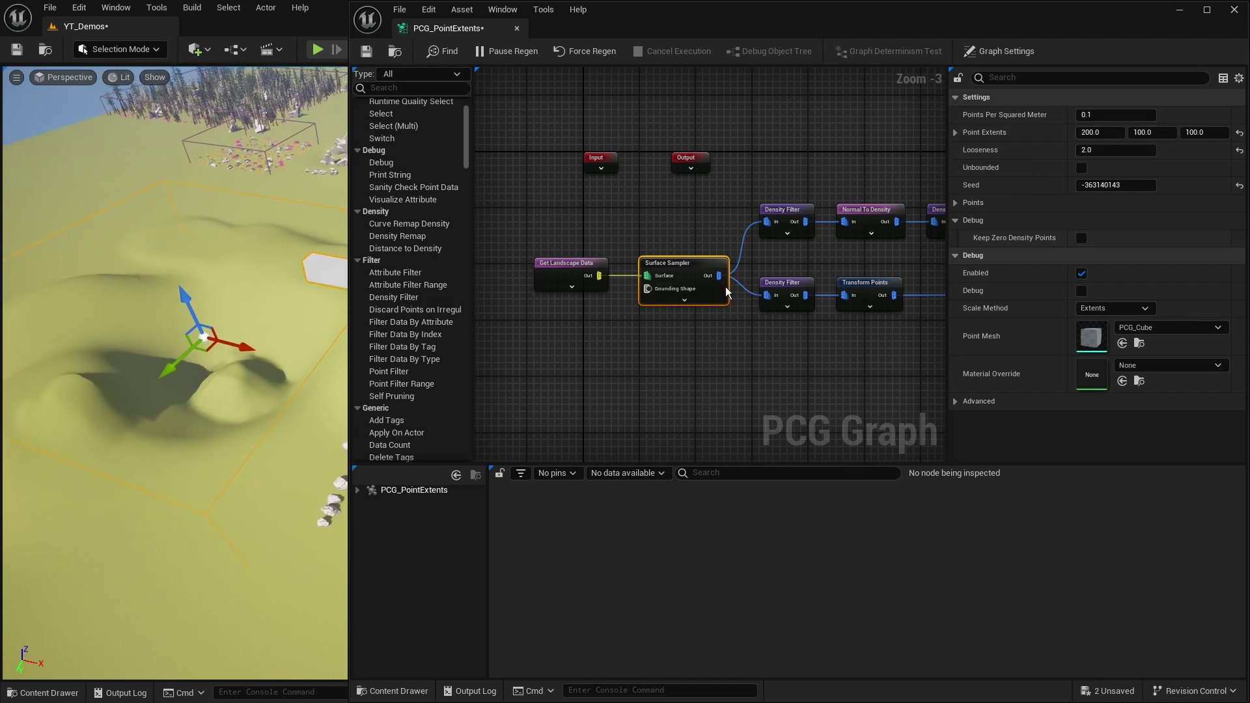
left_click_drag(206, 311, 220, 324)
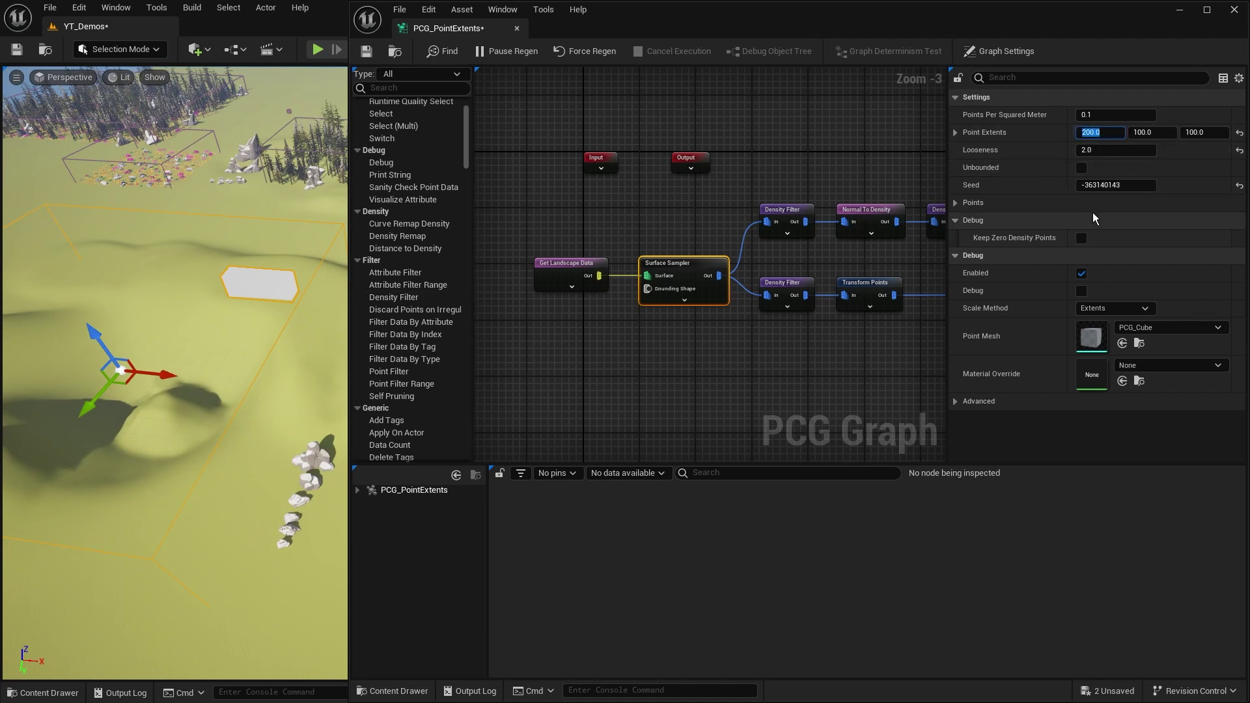
- Raise the Surface Sampler's X Point Extents to 500 and examine the stretched point boxes in the viewport
type("500")
key("Return")
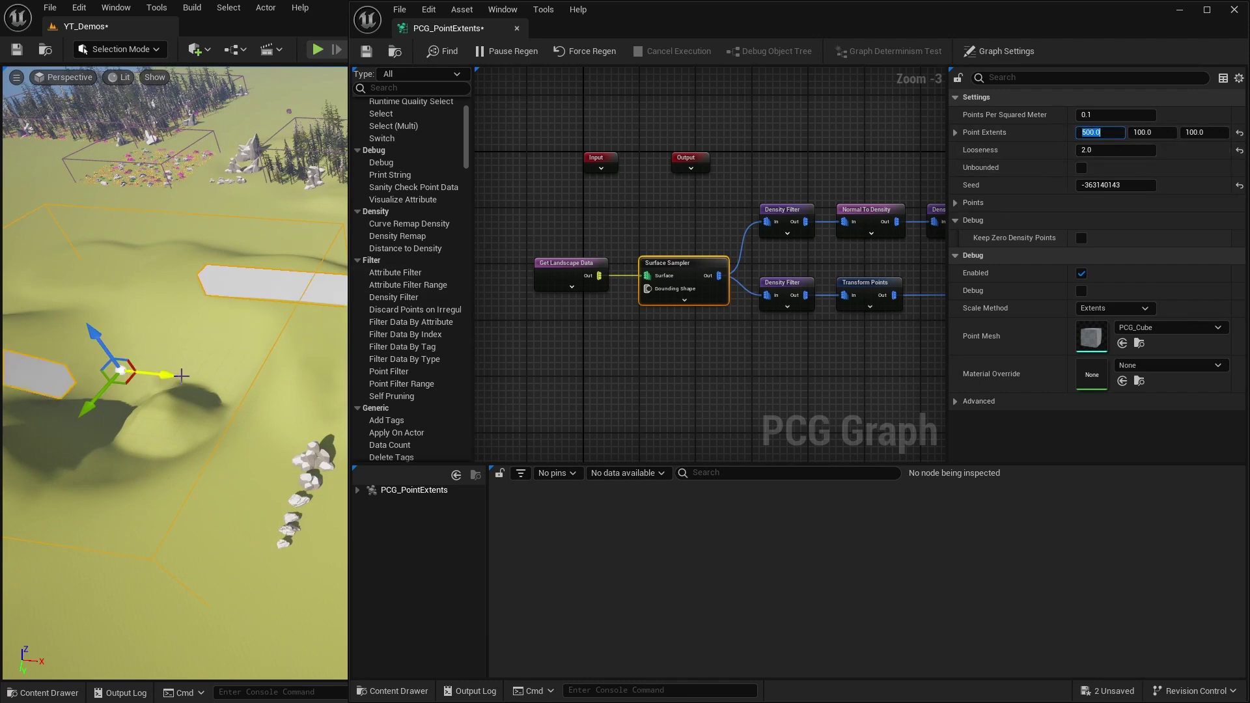
right_click_drag(201, 373, 303, 373)
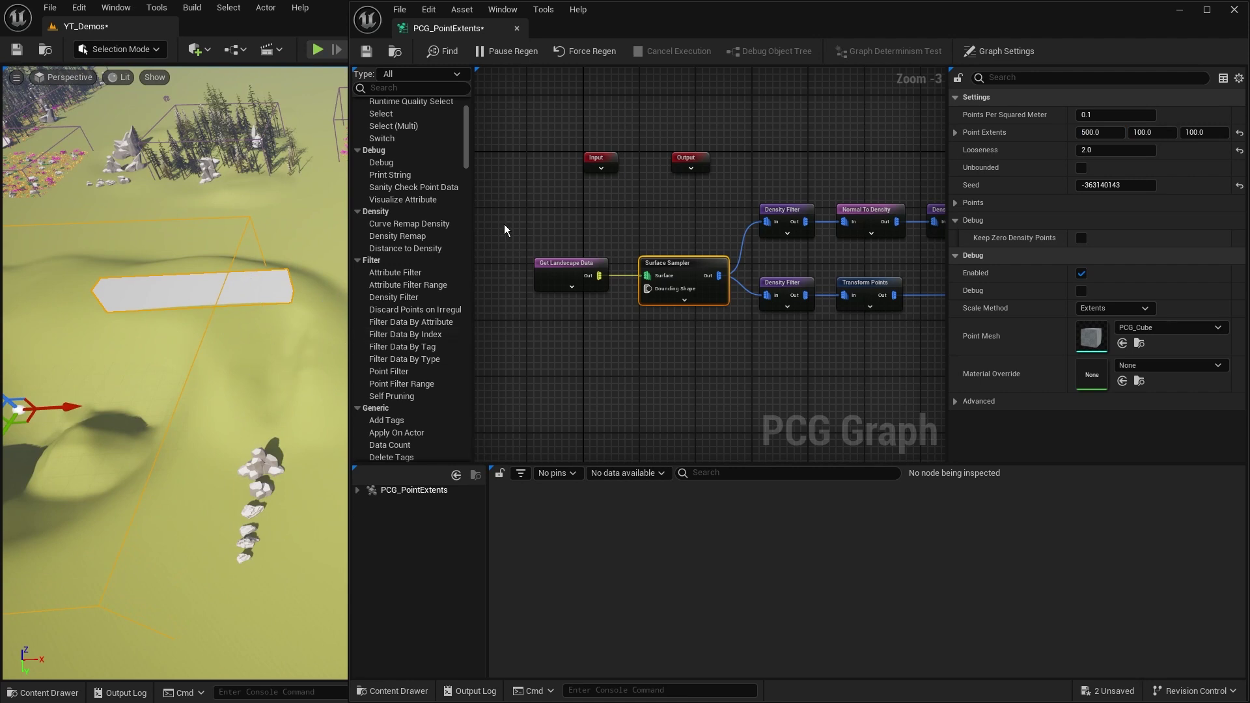
- Check the Bounds Modifier's settings, set the Surface Sampler's Y Point Extents to 500 and examine the point boxes
right_click_drag(748, 246, 525, 252)
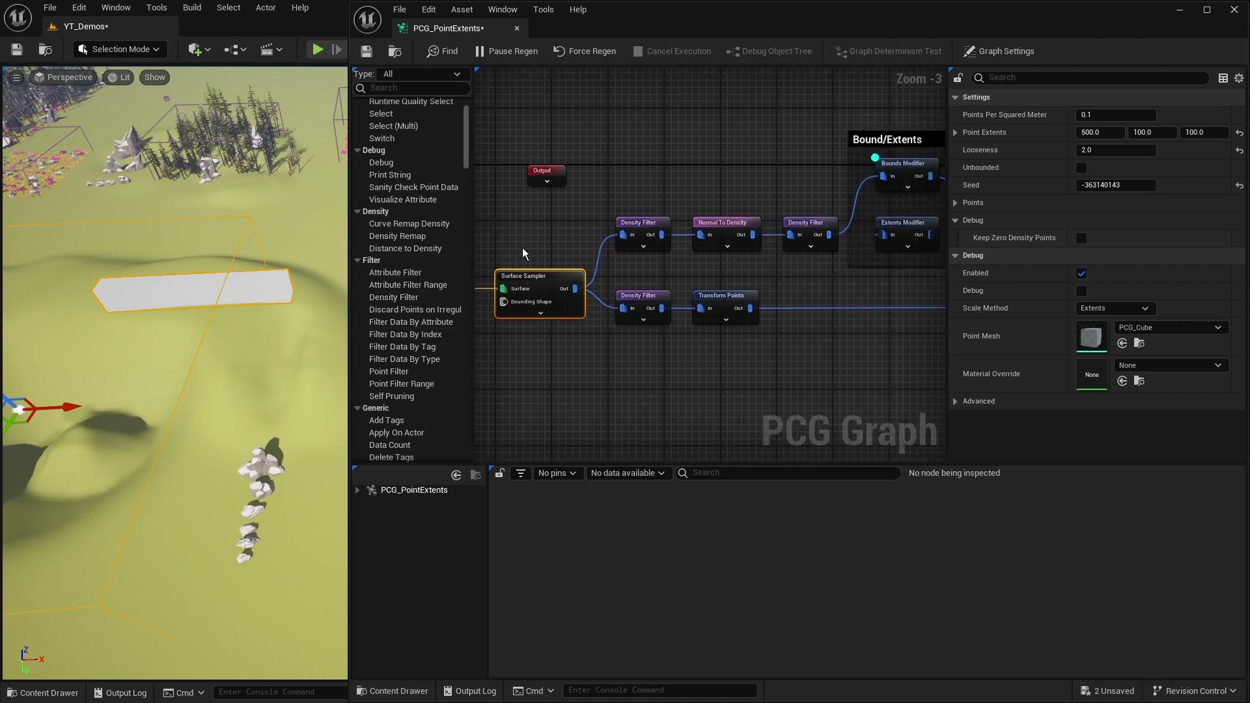
left_click(901, 175)
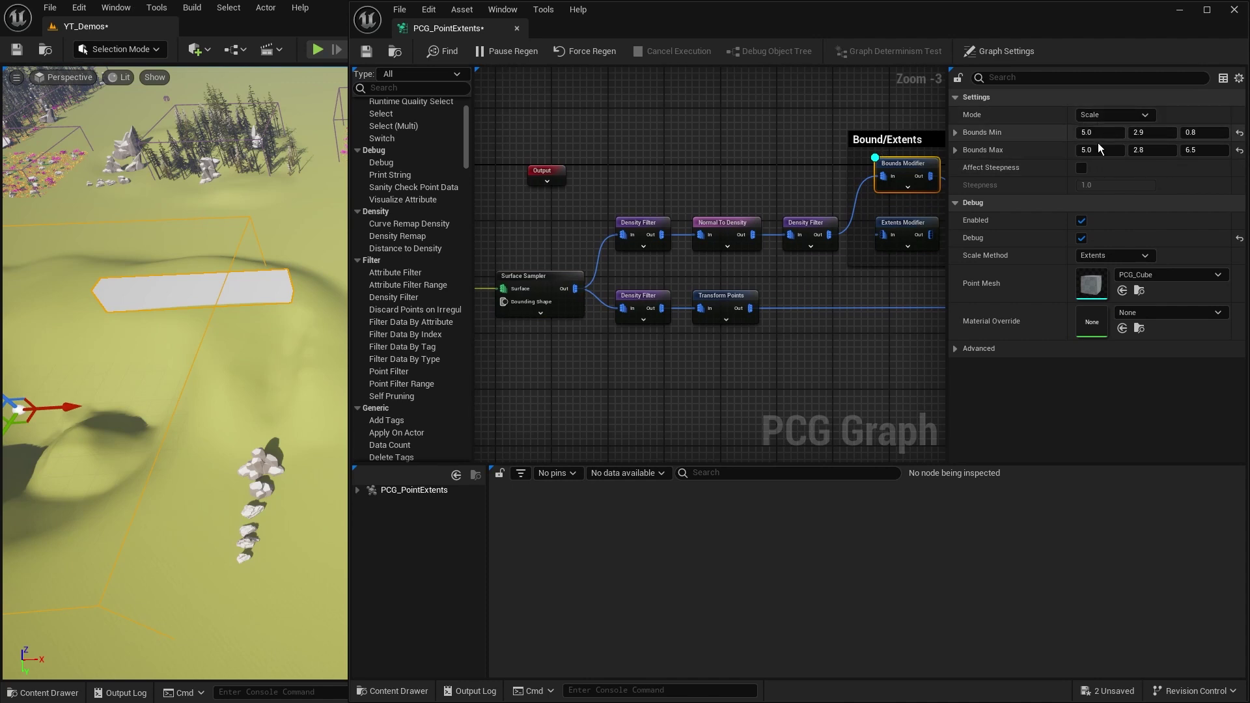
left_click(565, 273)
left_click(1153, 133)
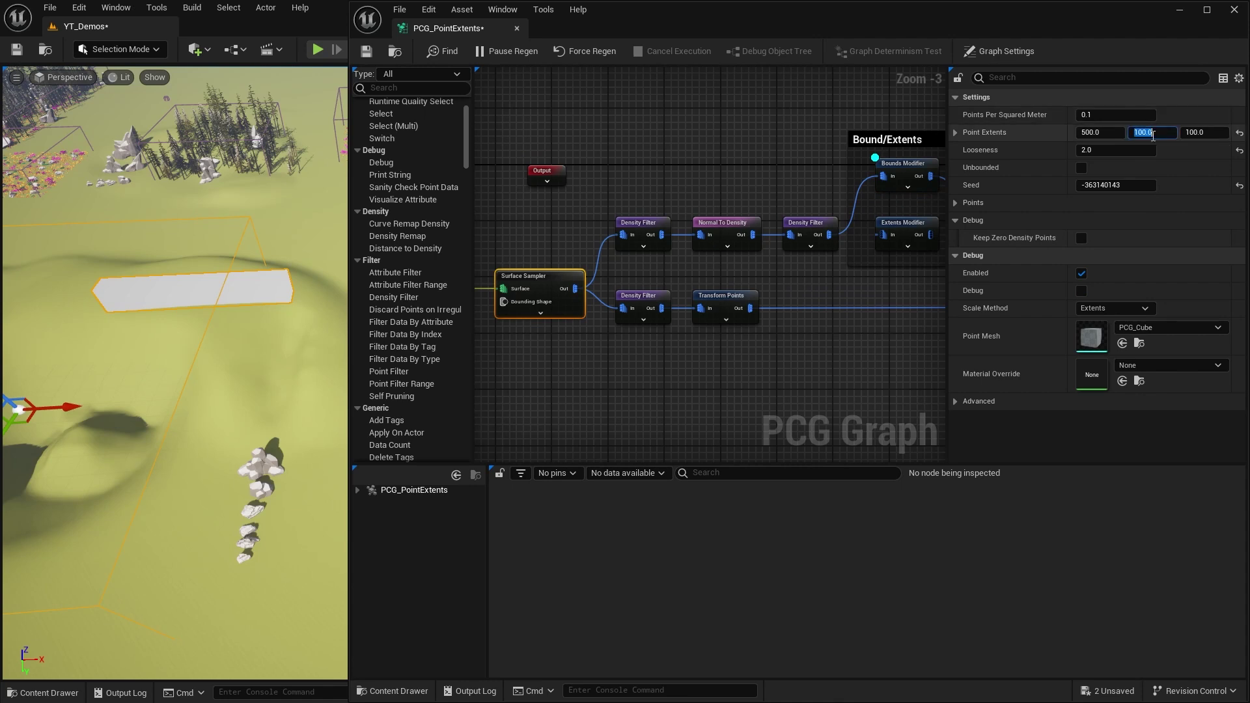
type("500")
key("Return")
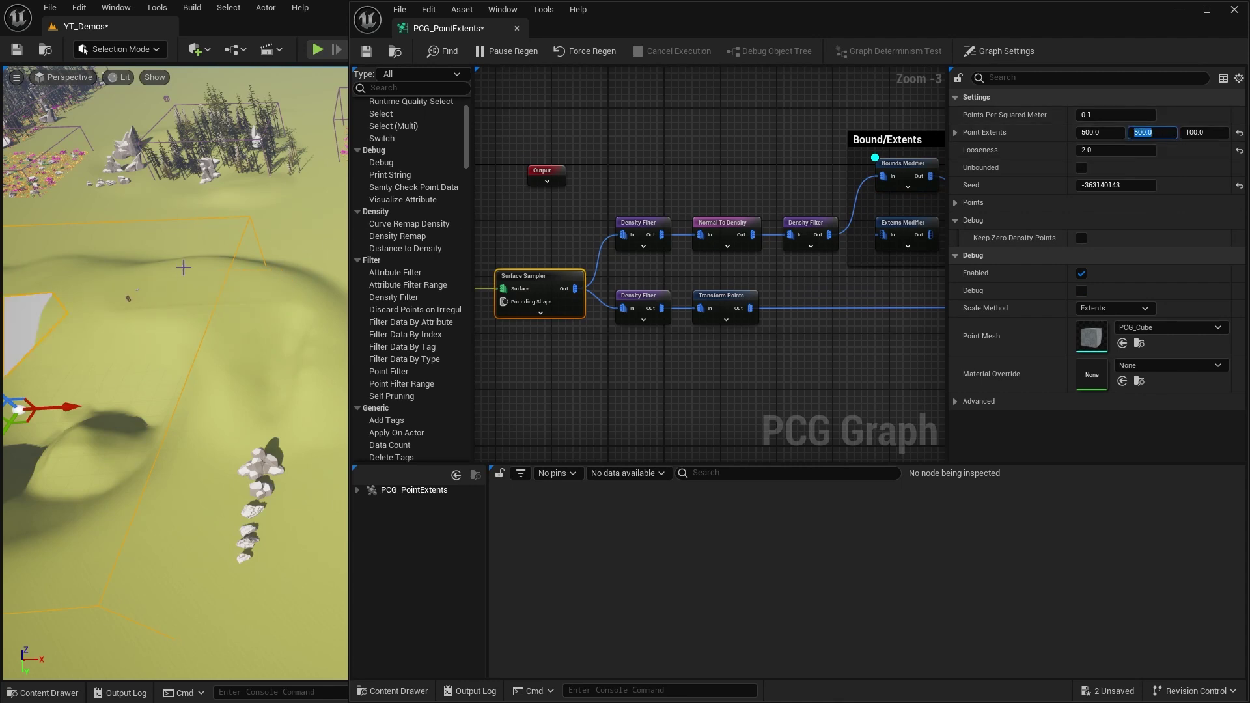
right_click_drag(187, 336, 98, 336)
right_click_drag(271, 336, 347, 291)
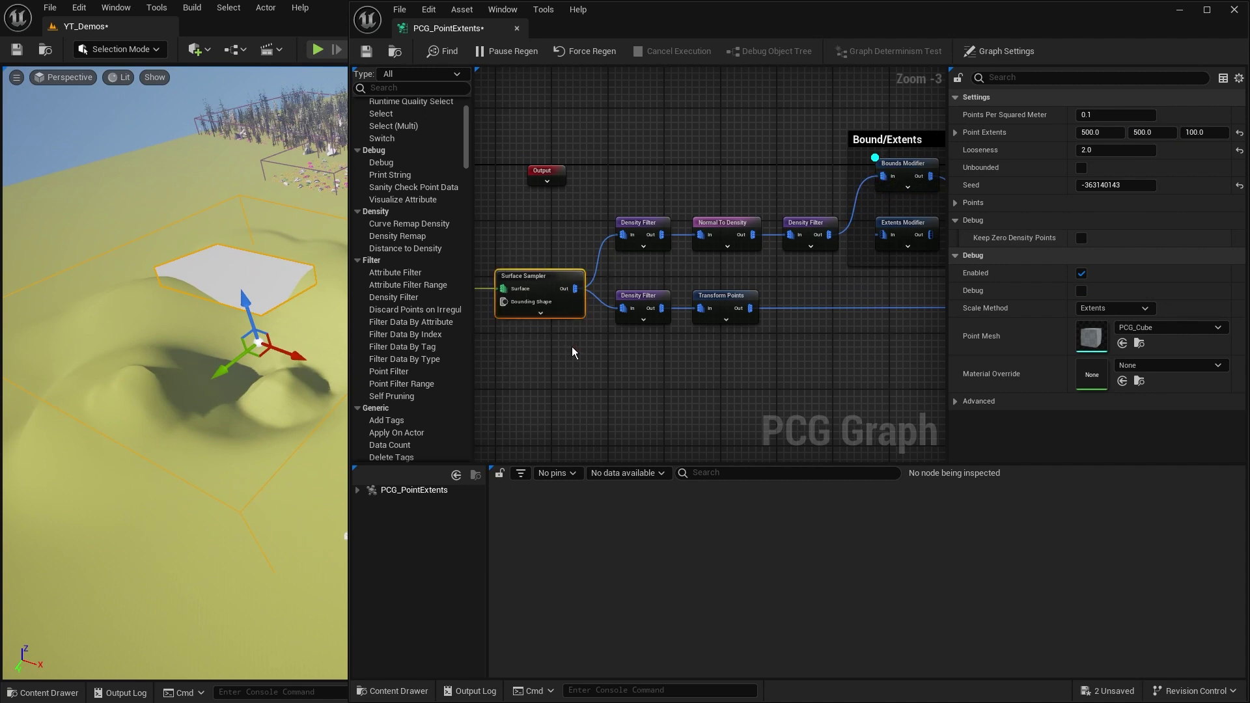
- Set the Surface Sampler's X and Y Point Extents back to 100
left_click(1094, 134)
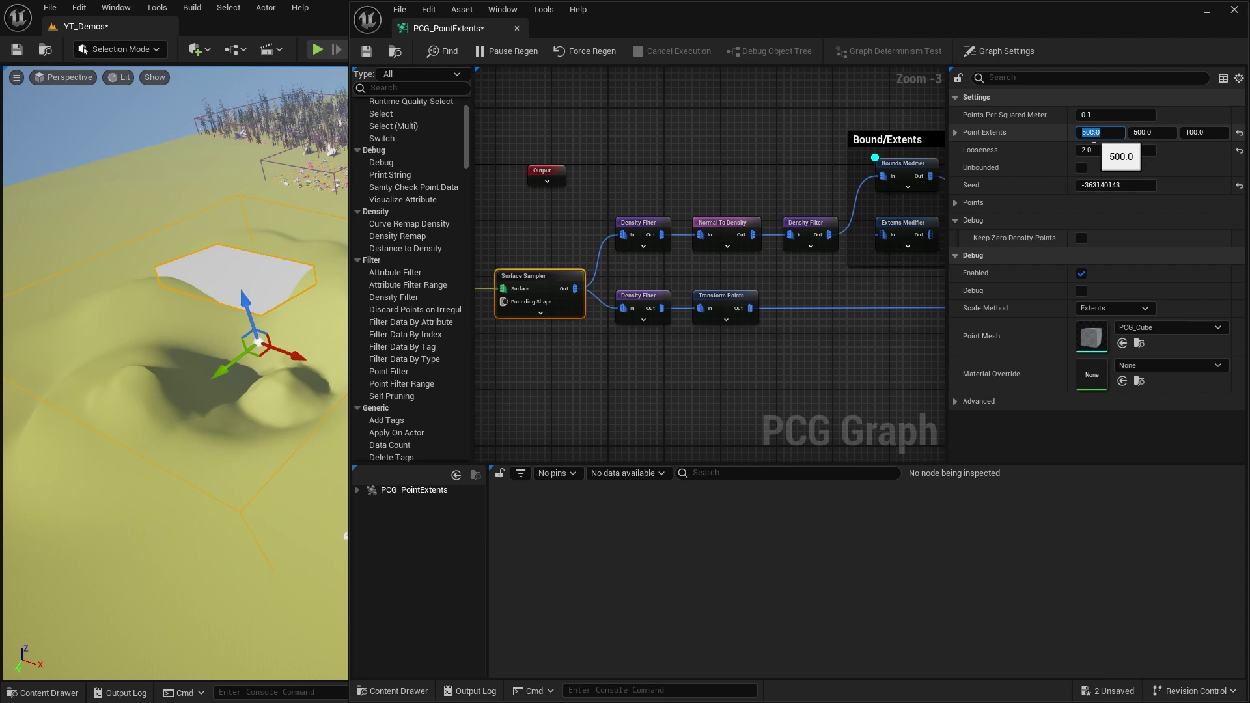
type("100")
key("Tab")
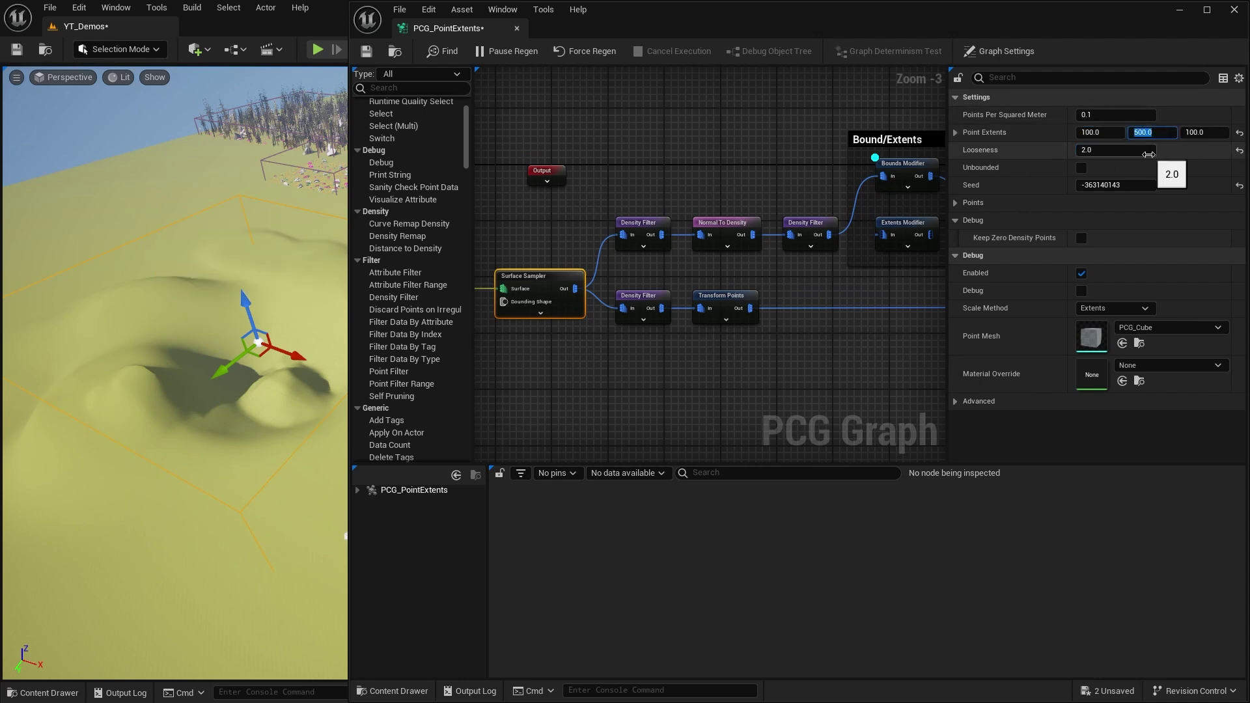
type("100")
key("Return")
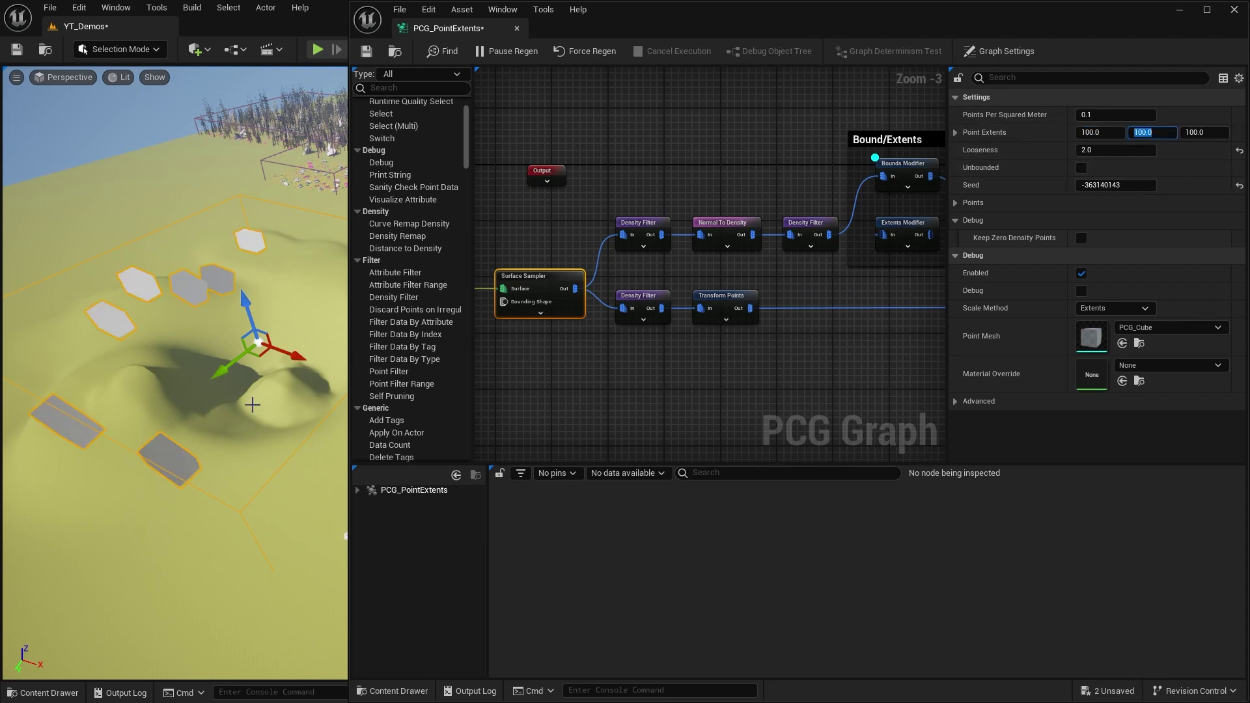
- Route the large rocks' Density Filter through the Extents Modifier into Transform Points, bypassing the Bounds Modifier, and turn on the Extents Modifier's debug display
right_click_drag(896, 186, 726, 189)
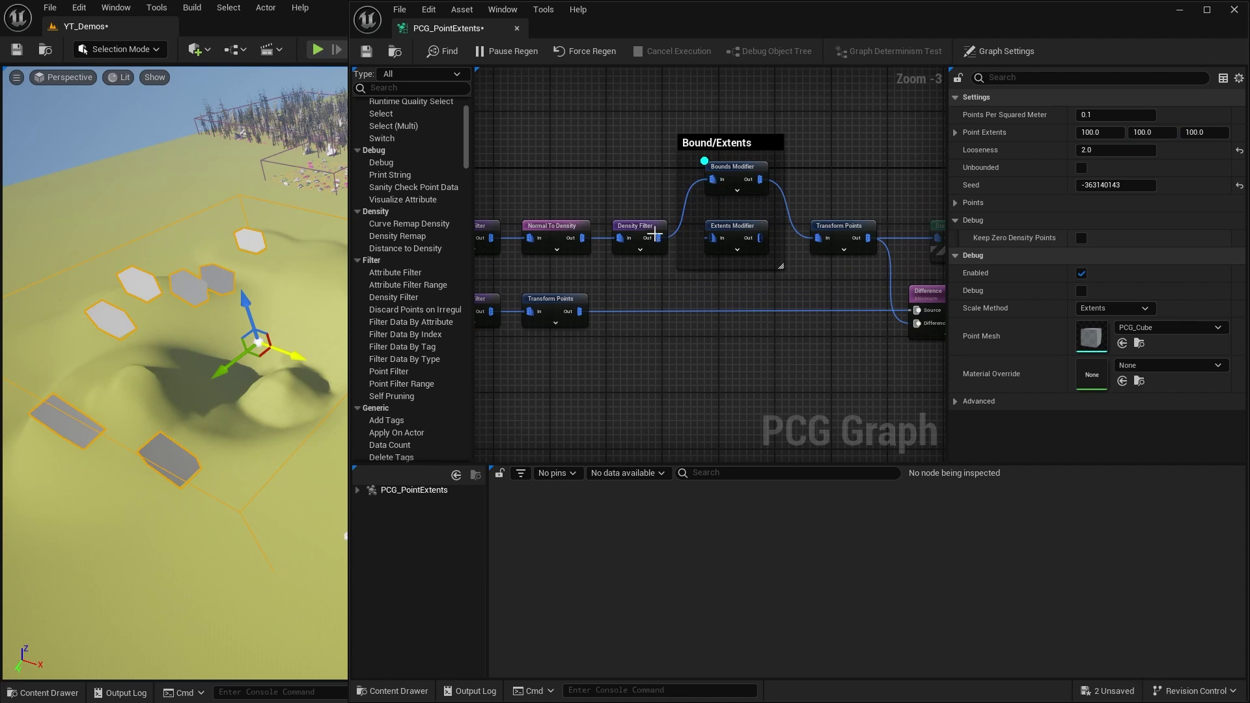
left_click_drag(656, 235, 828, 243)
left_click(790, 217)
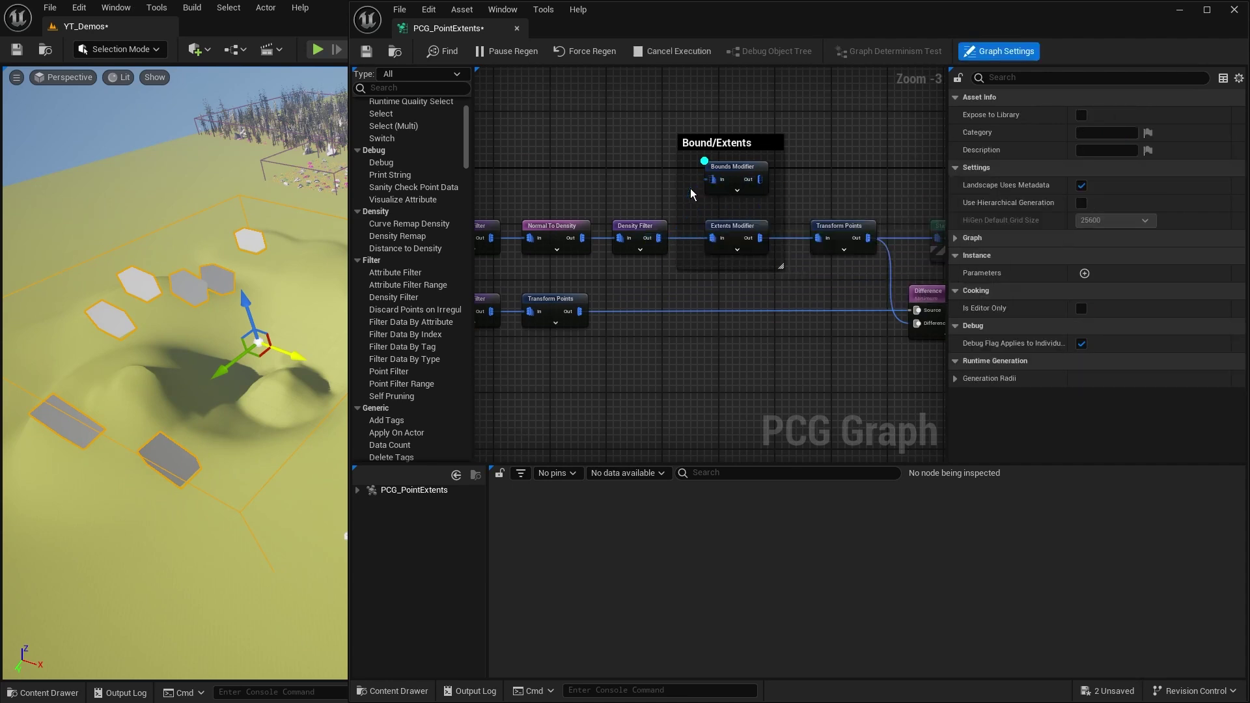
left_click(734, 228)
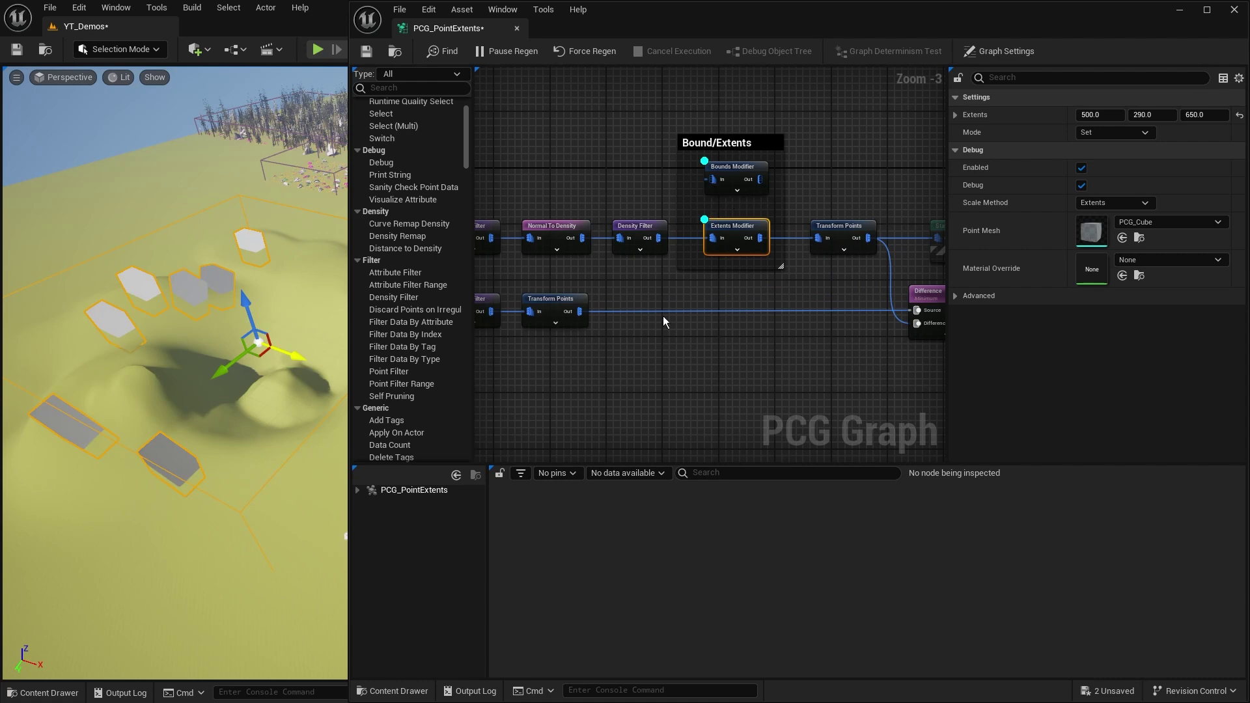
left_click(1119, 132)
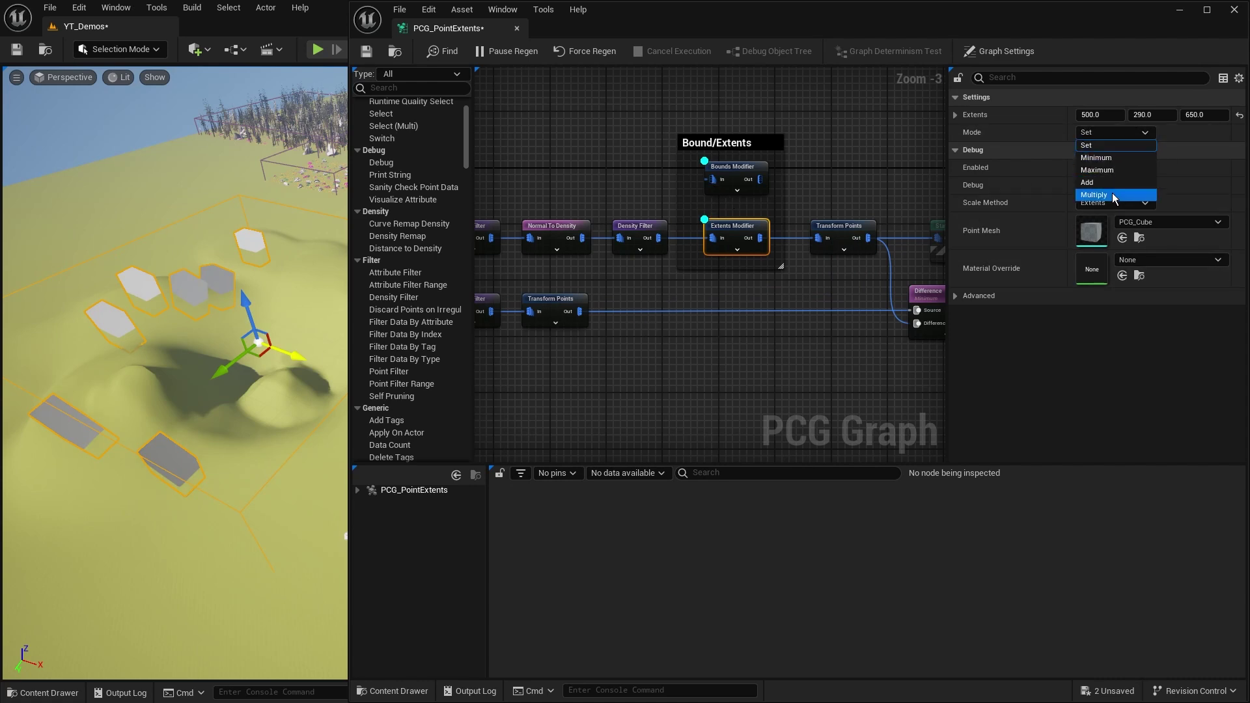
left_click(1033, 131)
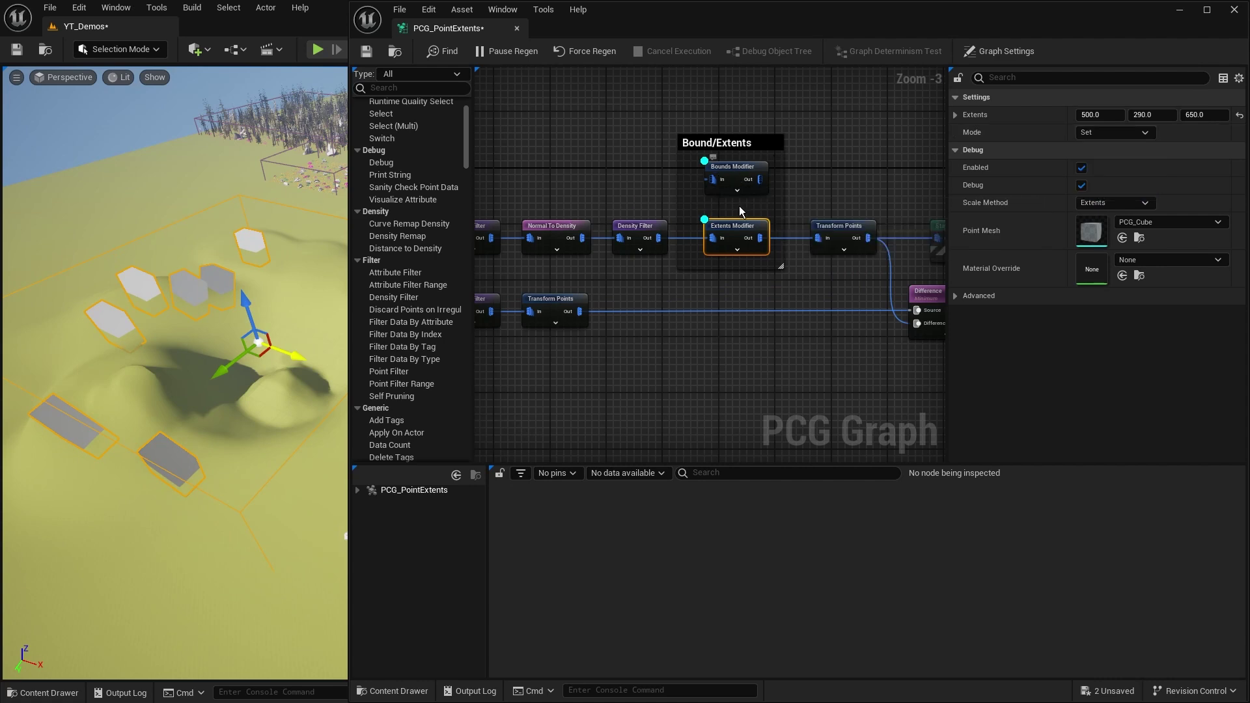
- Try 1000 for the Surface Sampler's X and Y Point Extents and examine the point boxes from the Extents Modifier
right_click_drag(553, 276, 851, 262)
left_click_drag(687, 223, 661, 336)
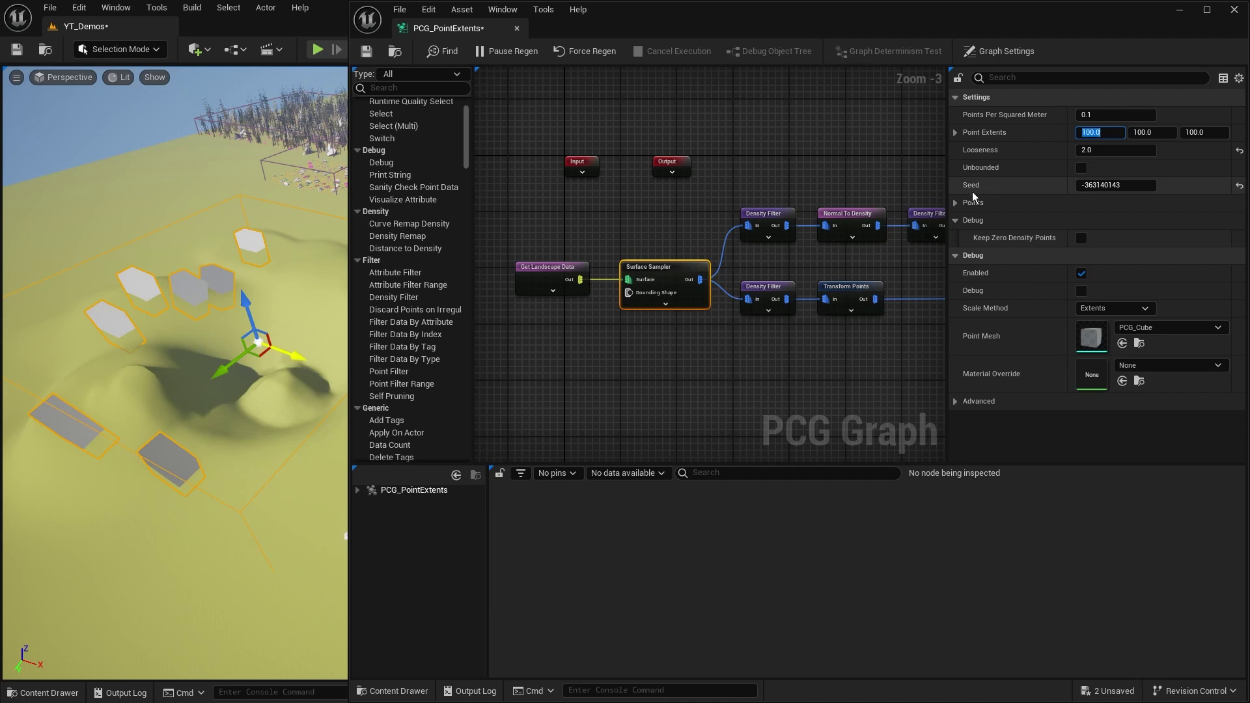
type("1000")
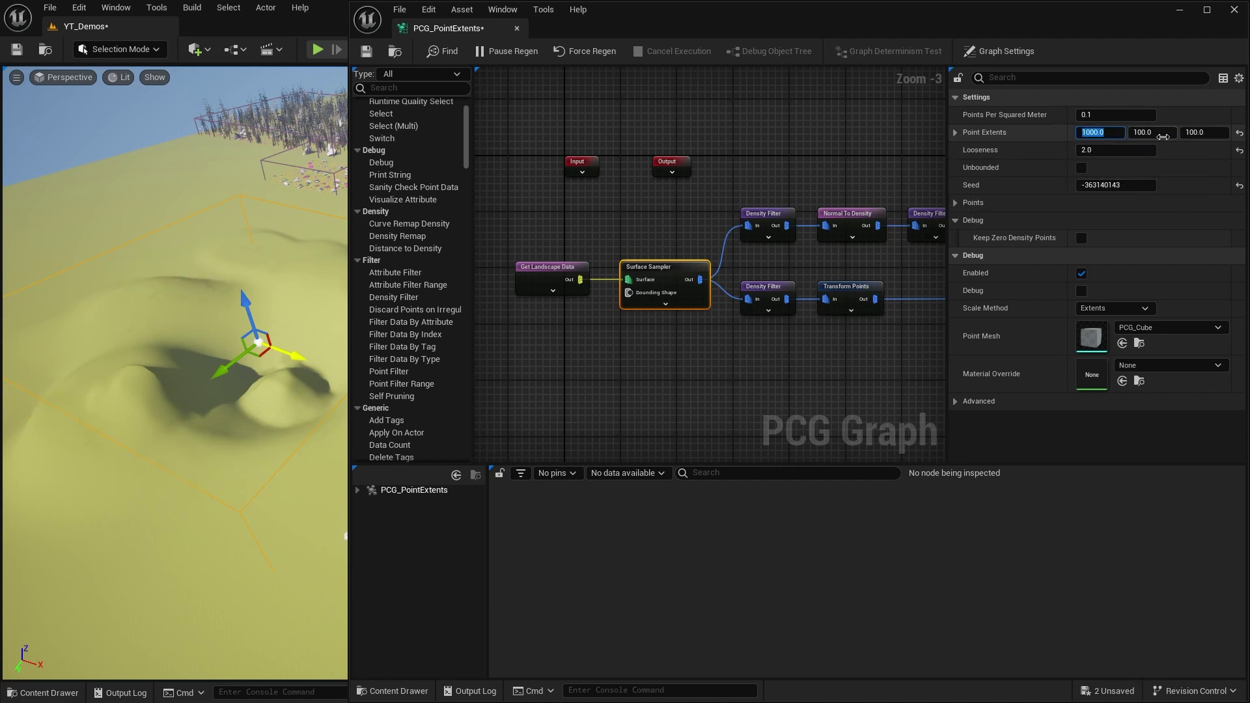
left_click(1152, 132)
type("10")
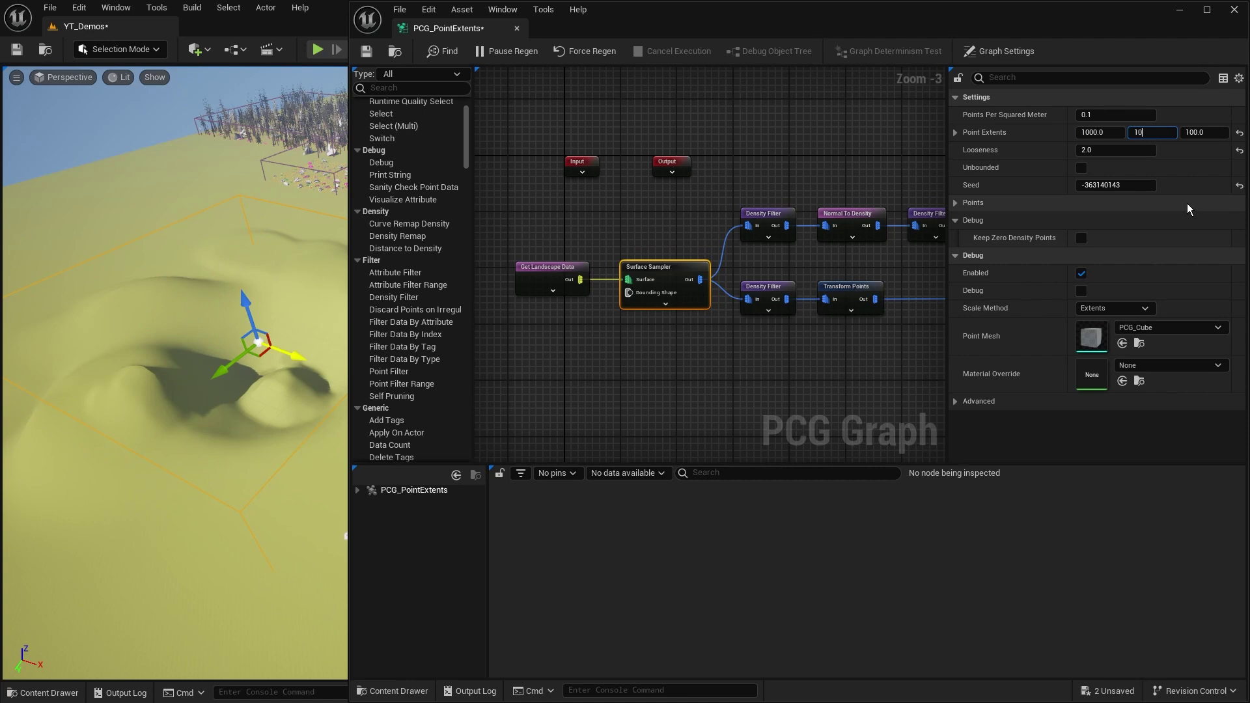
type("00")
key("Return")
right_click_drag(195, 385, 168, 298)
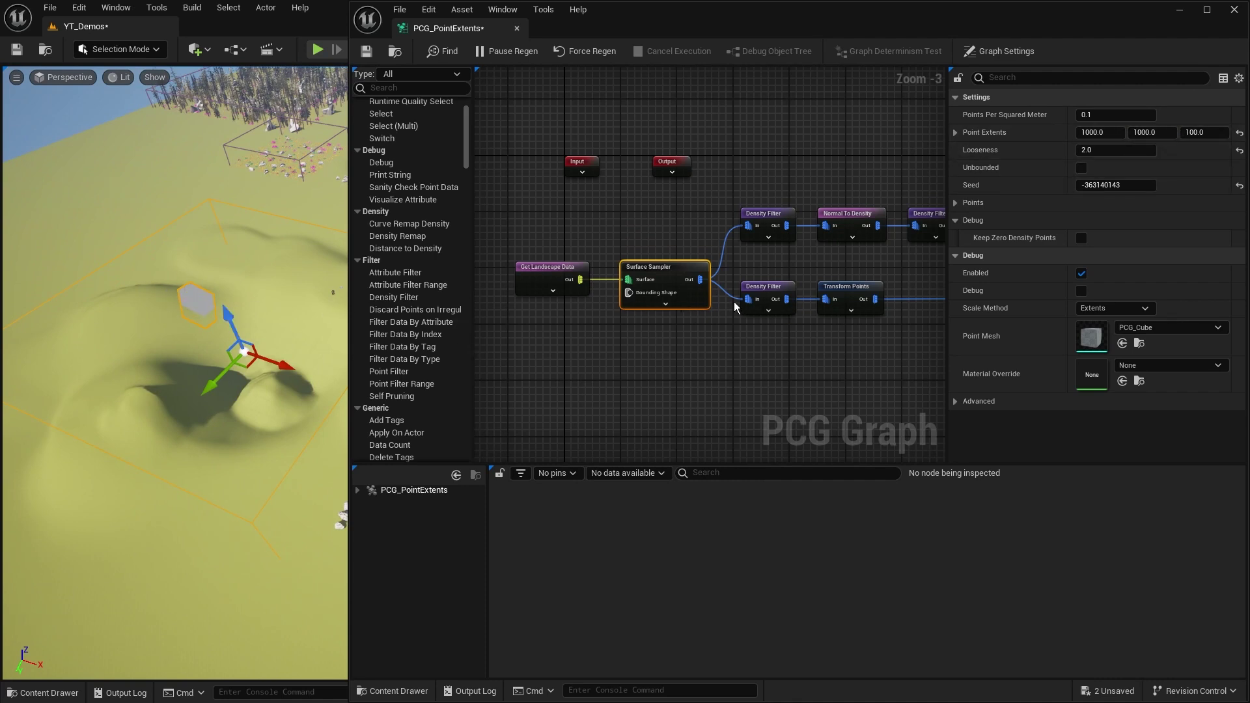
- Examine the Extents Modifier's settings and its place in the graph between the Density Filter and Transform Points
right_click_drag(840, 251, 640, 282)
left_click(834, 244)
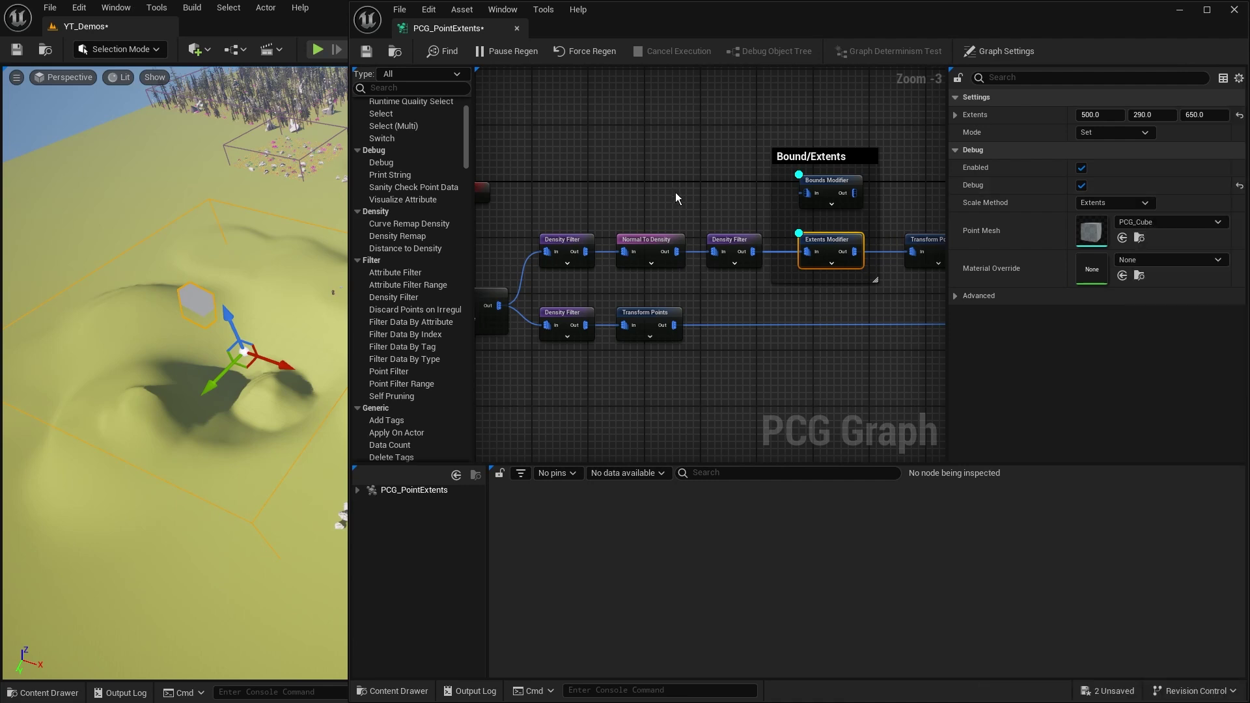
scroll(777, 205, "down", 3)
right_click_drag(684, 244, 627, 271)
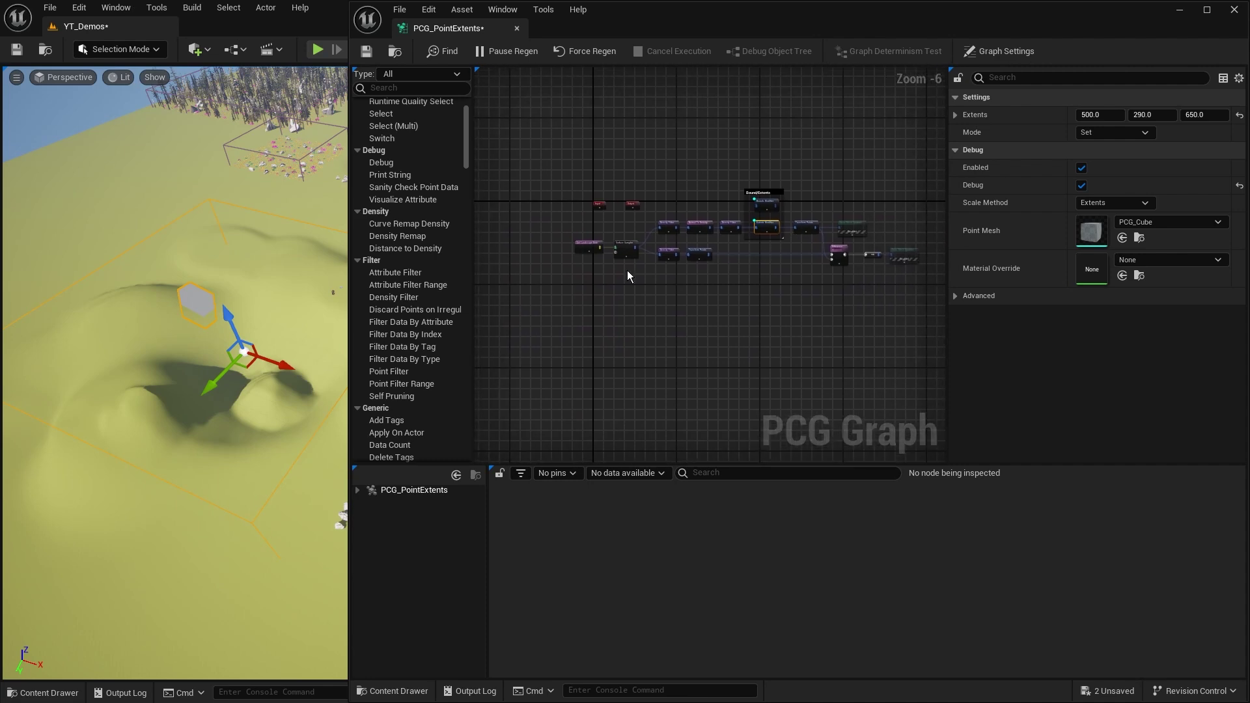
scroll(705, 293, "up", 2)
right_click_drag(817, 281, 741, 339)
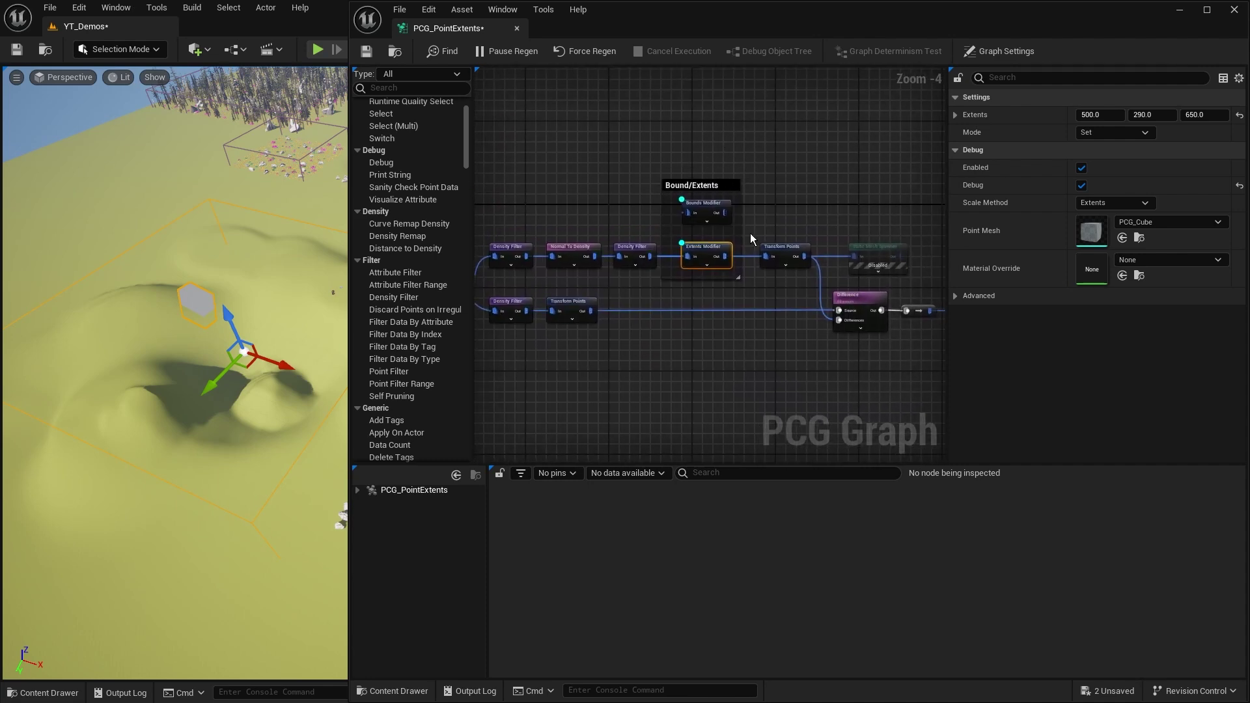
scroll(716, 255, "up", 4)
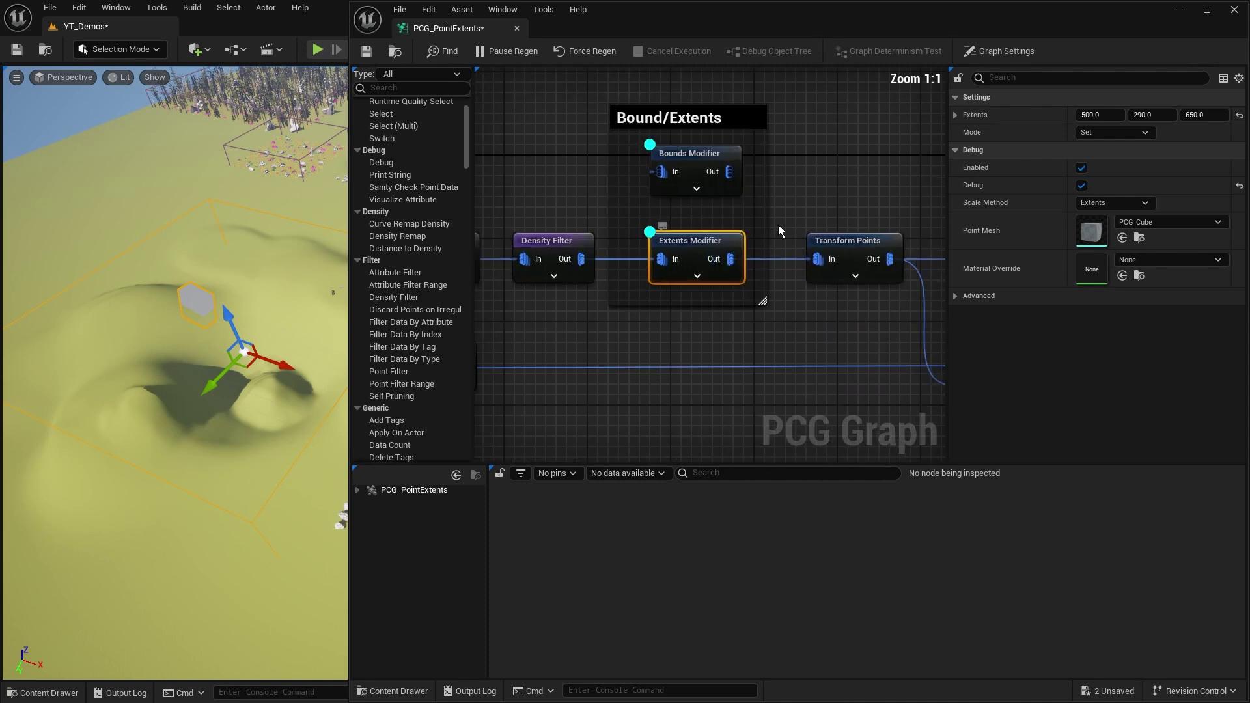
right_click_drag(819, 190, 838, 237)
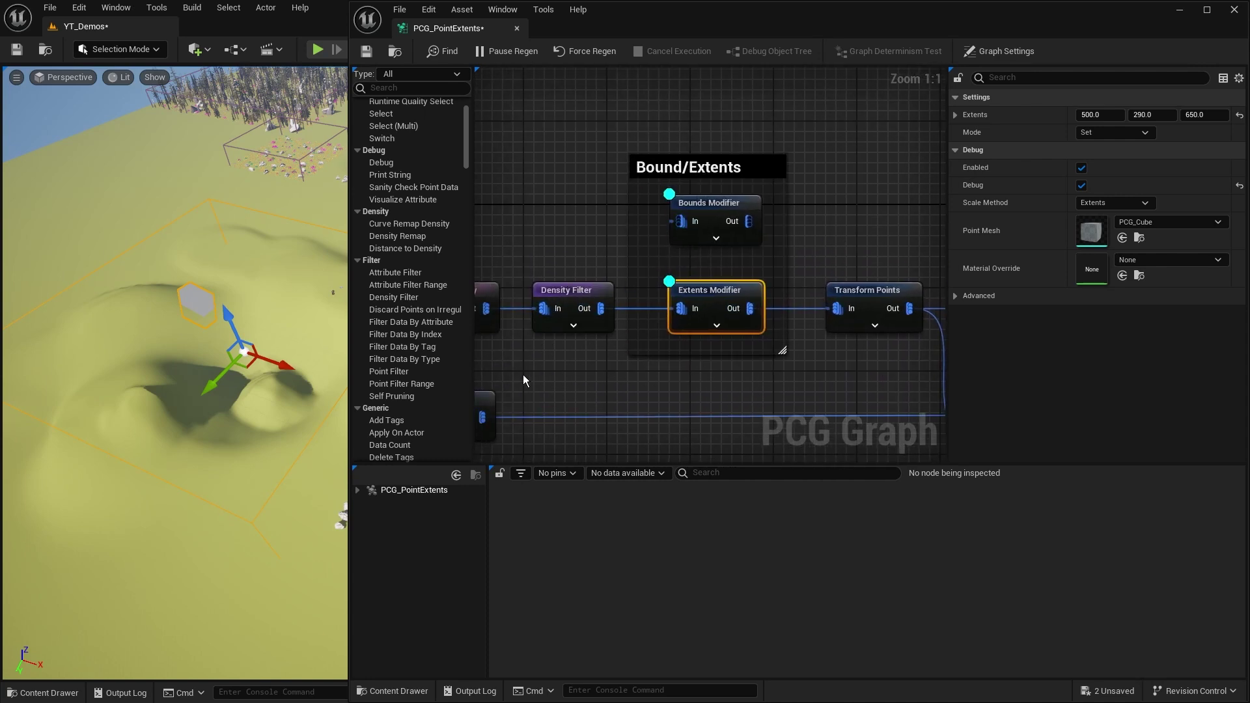
- Restore the Surface Sampler's X and Y Point Extents to 100 each
right_click_drag(523, 374, 909, 329)
left_click_drag(603, 287, 564, 408)
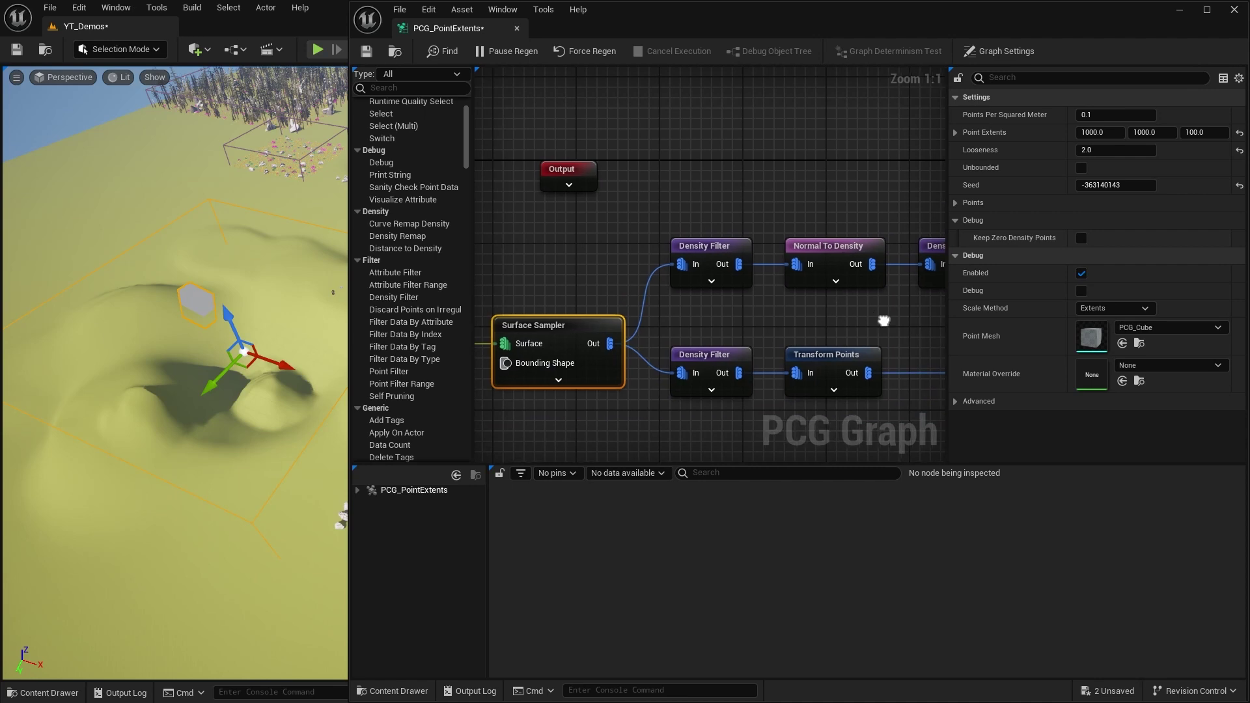
right_click_drag(837, 300, 674, 307)
left_click(1099, 134)
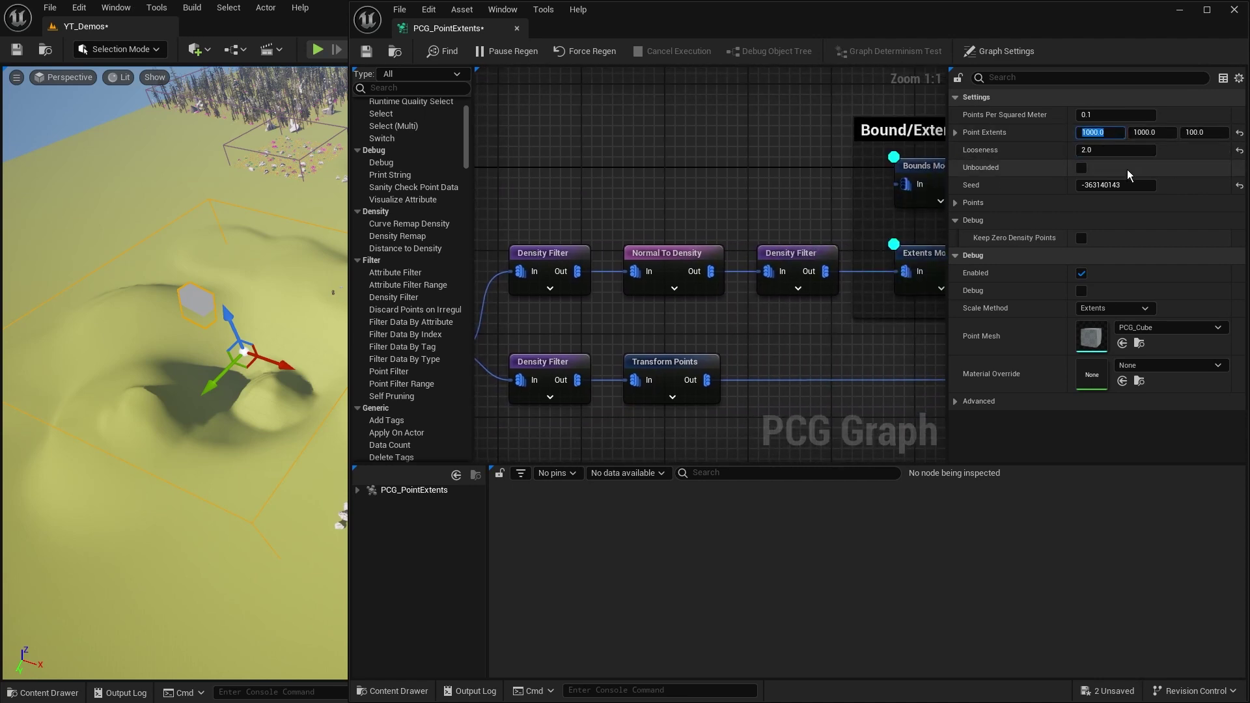
type("100")
left_click(1154, 137)
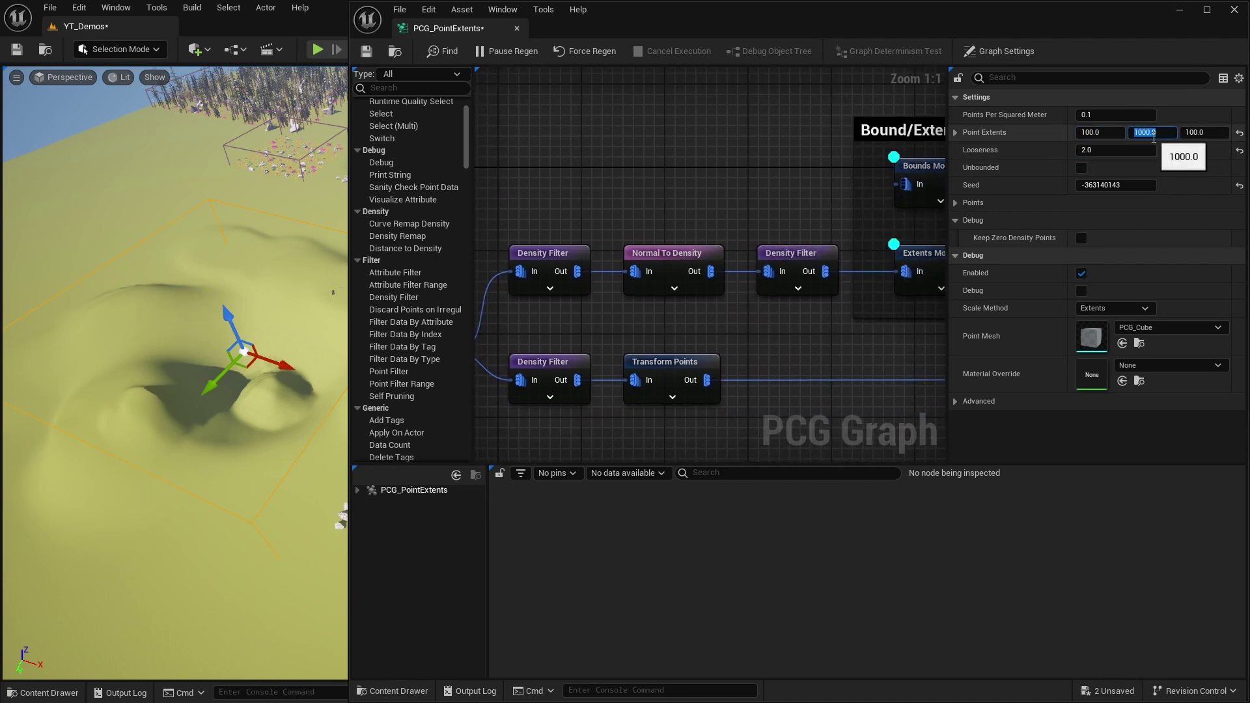
type("100")
key("Return")
- Compare the settings of the Bounds Modifier with those of the Extents Modifier
right_click_drag(700, 198, 569, 216)
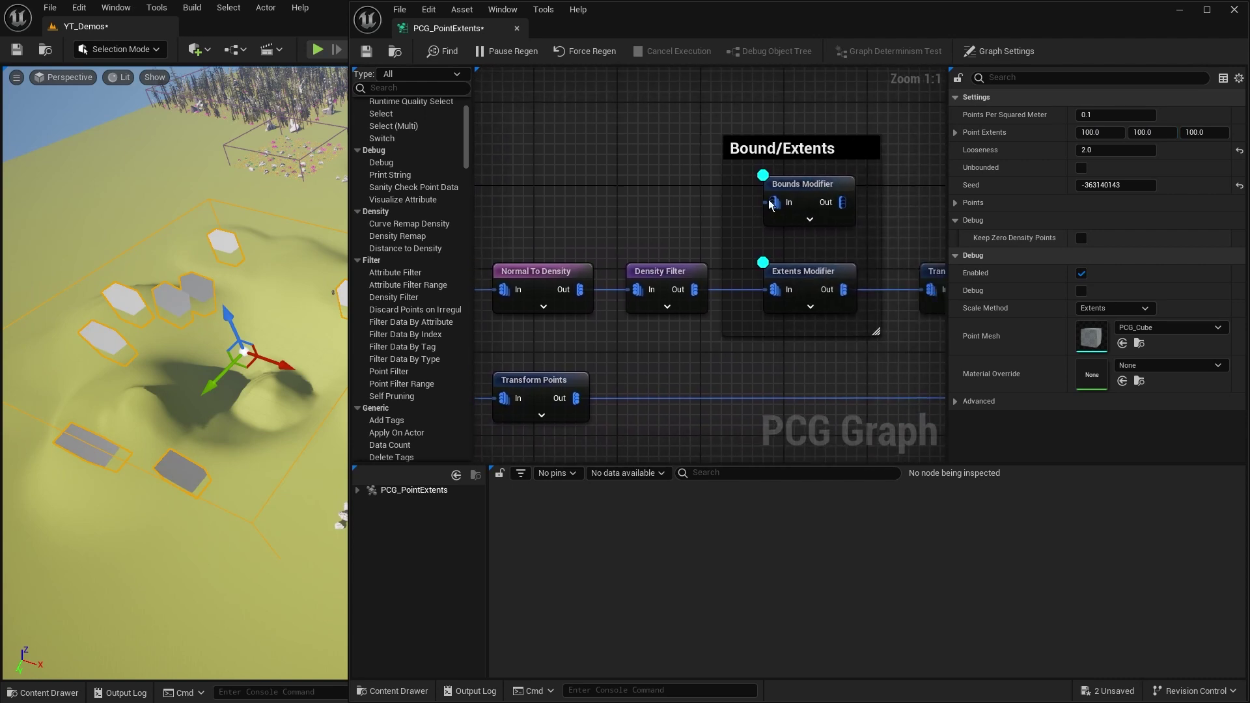
left_click(802, 185)
left_click(792, 307)
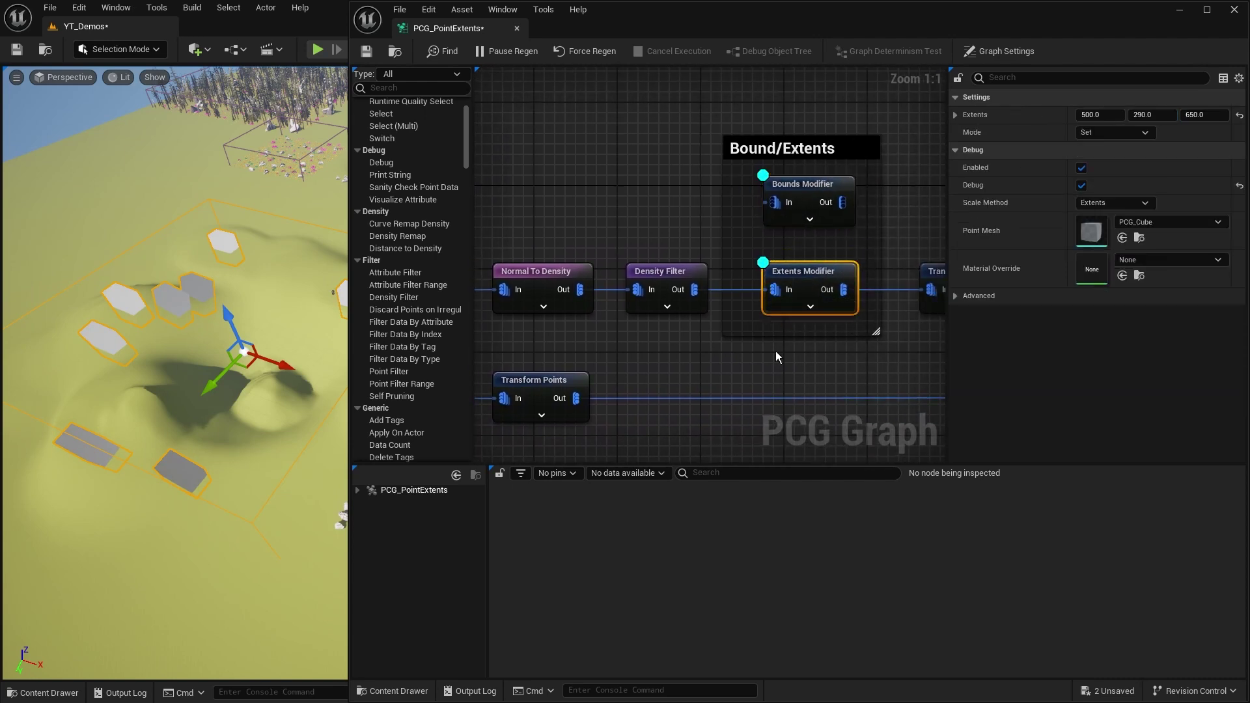
right_click_drag(912, 304, 614, 279)
left_click(870, 213)
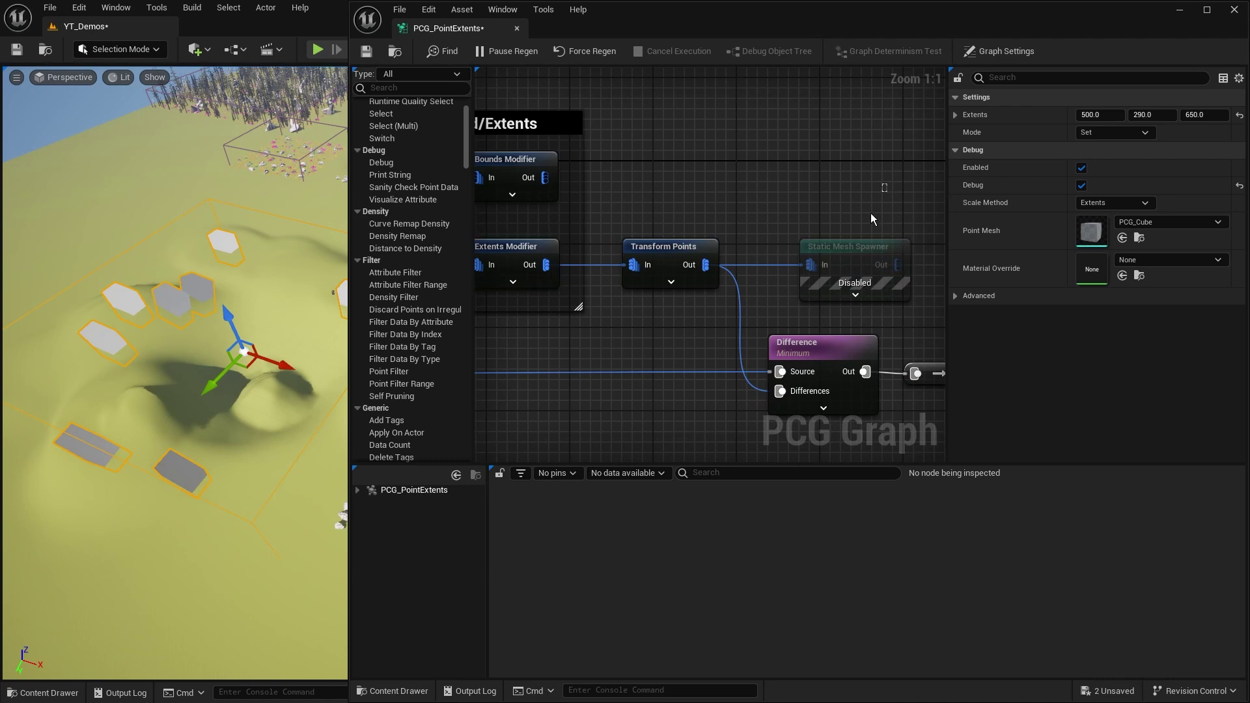
- Turn off debug display on the Extents Modifier and enable the Static Mesh Spawners for both the large and small rocks
left_click(511, 266)
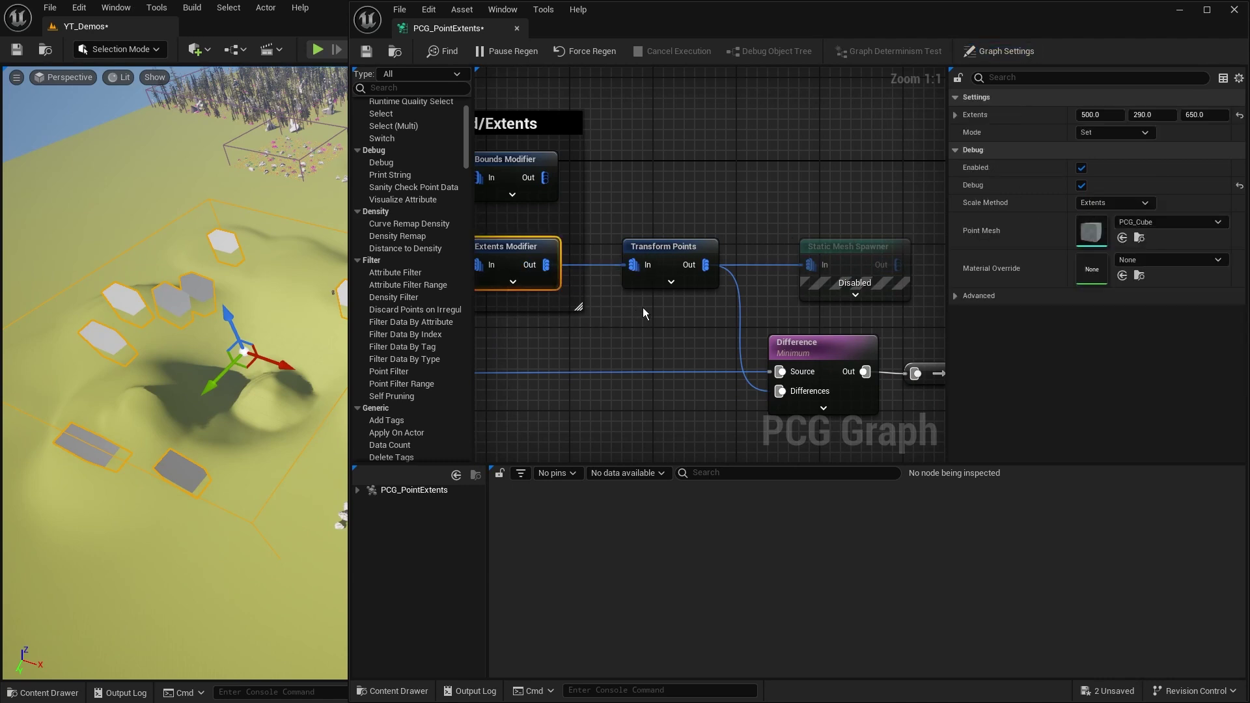
key("d")
left_click_drag(885, 205, 831, 317)
key("e")
right_click_drag(932, 334, 741, 303)
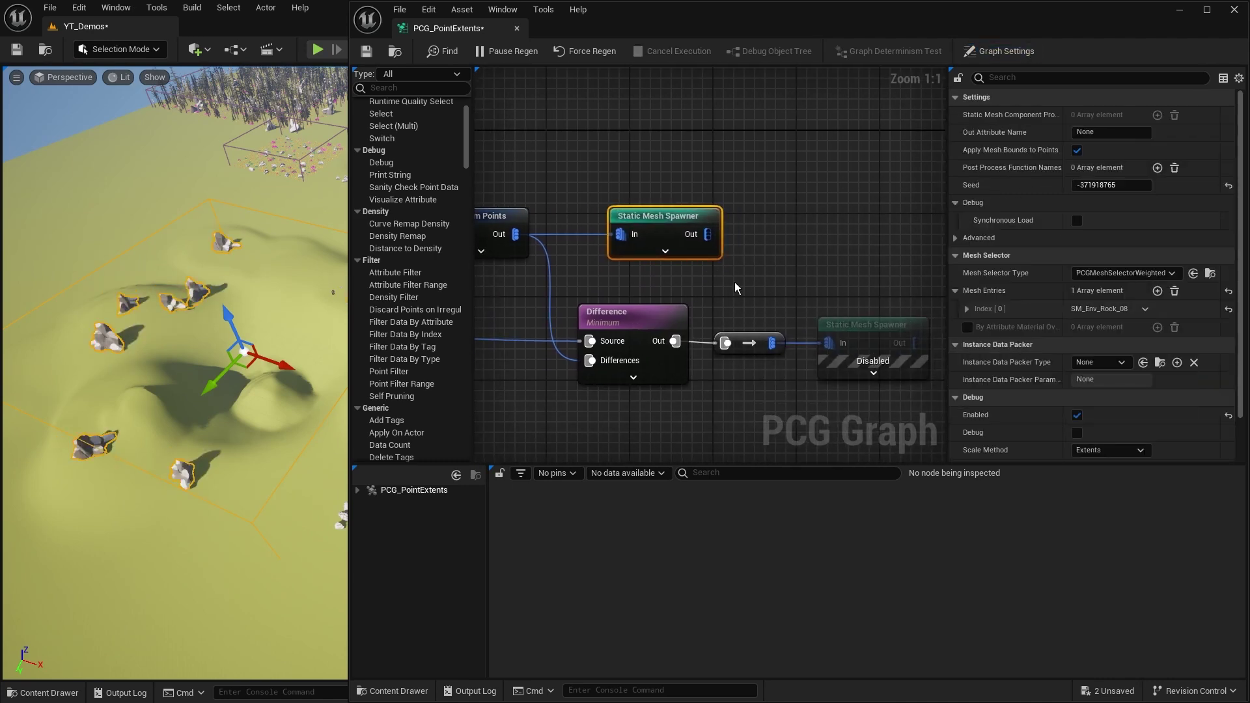
left_click_drag(897, 253, 856, 376)
key("e")
- Examine the Difference node's settings and its connections between the large-rock and small-rock branches
right_click_drag(586, 295, 775, 266)
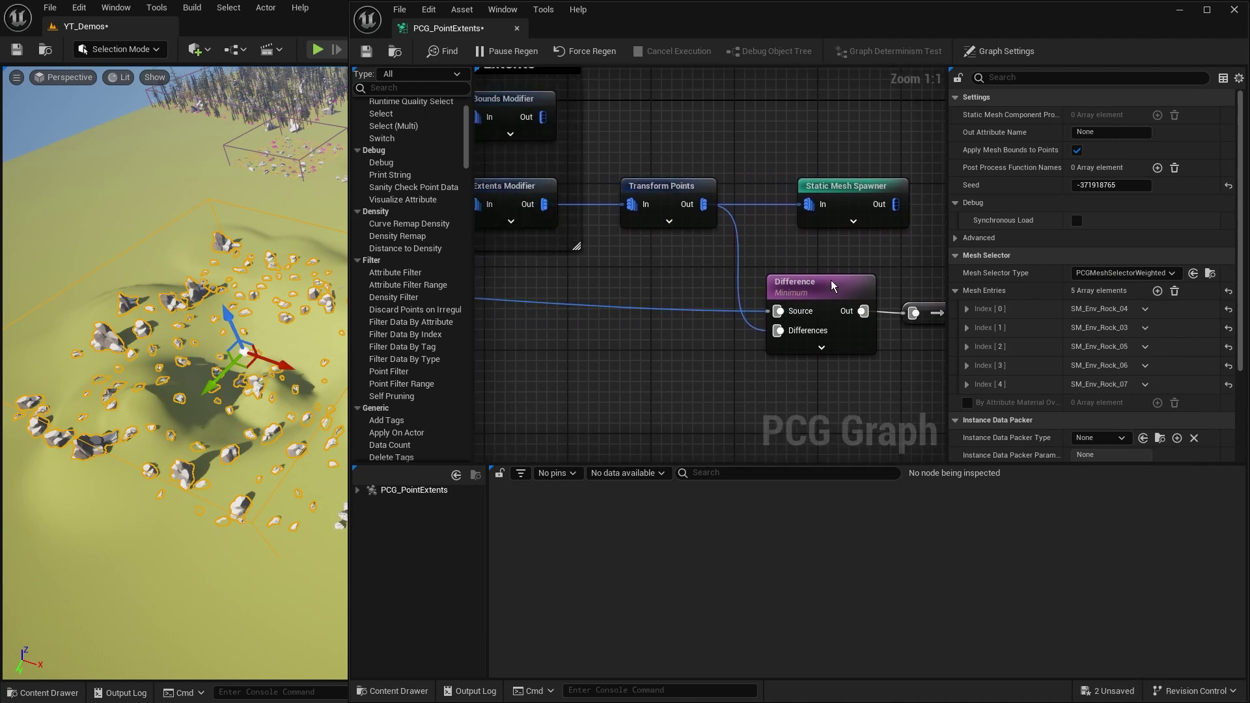
left_click(828, 321)
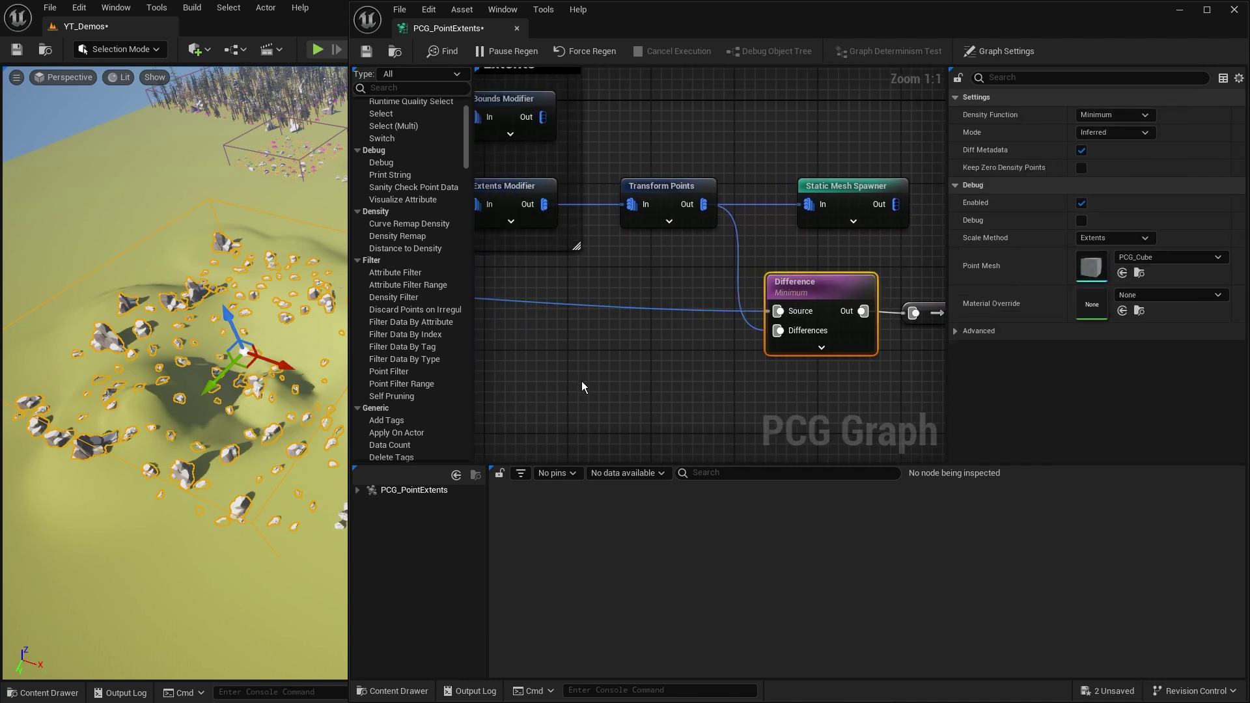
left_click(759, 373)
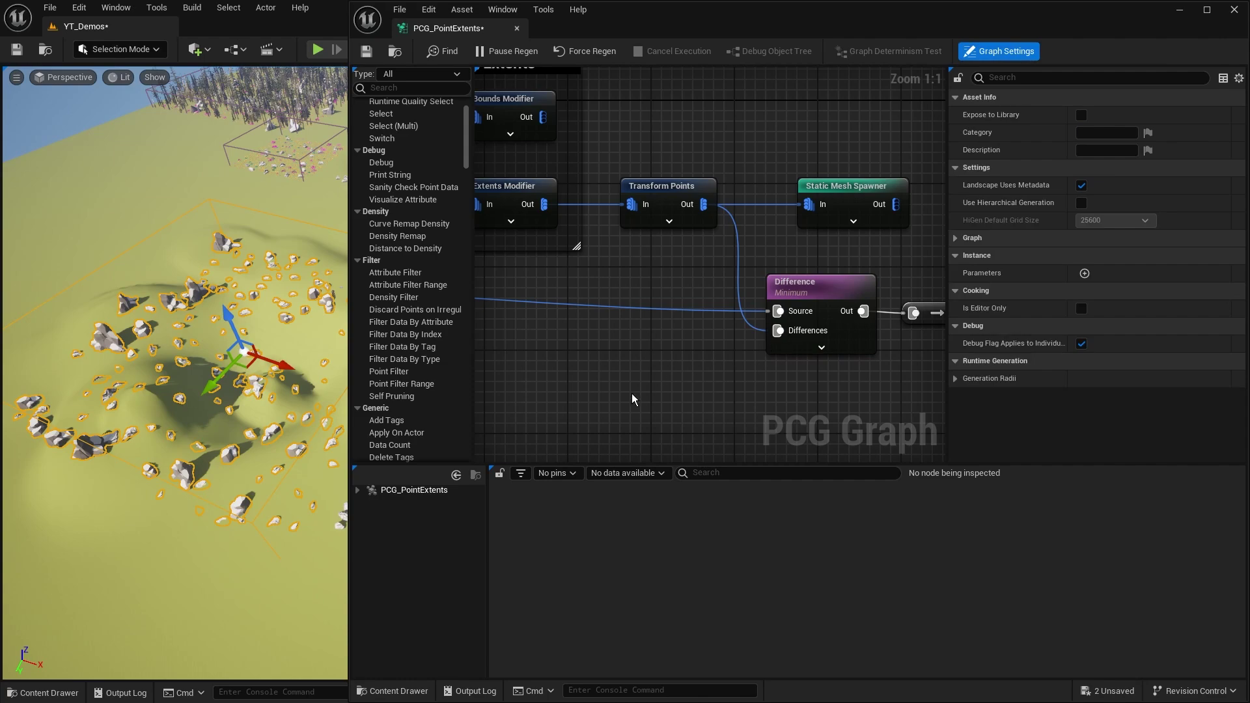
scroll(632, 393, "down", 4)
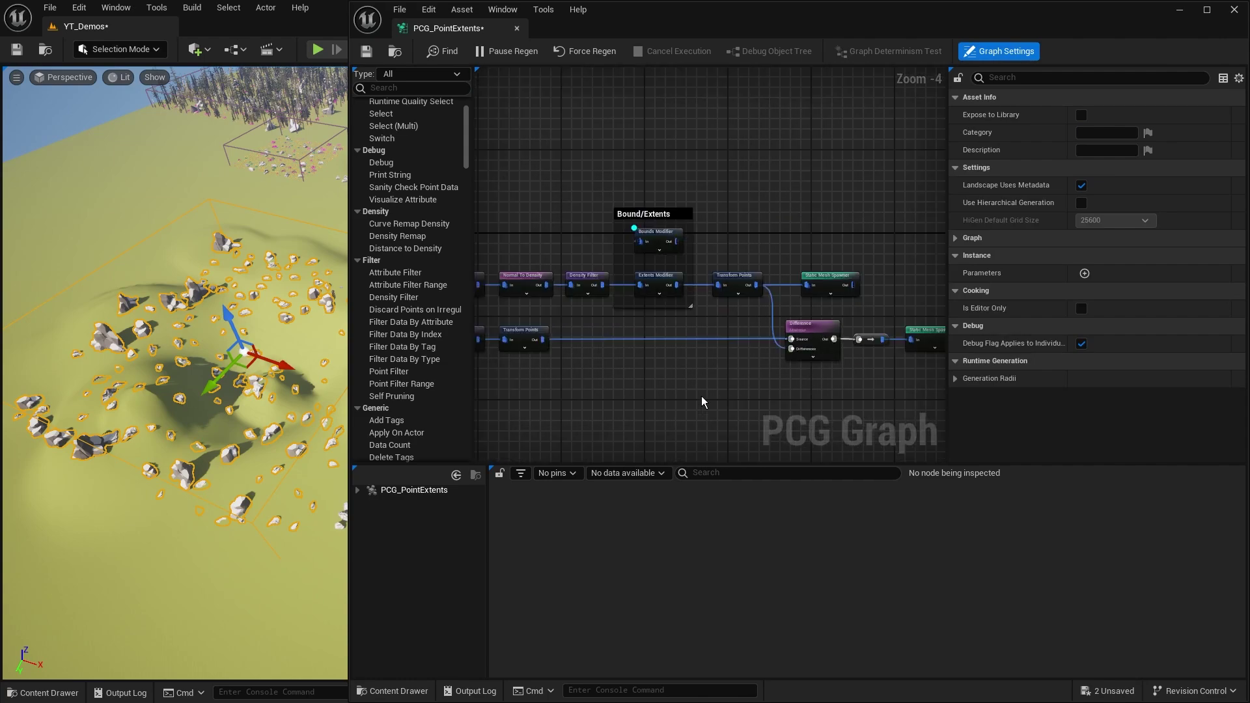